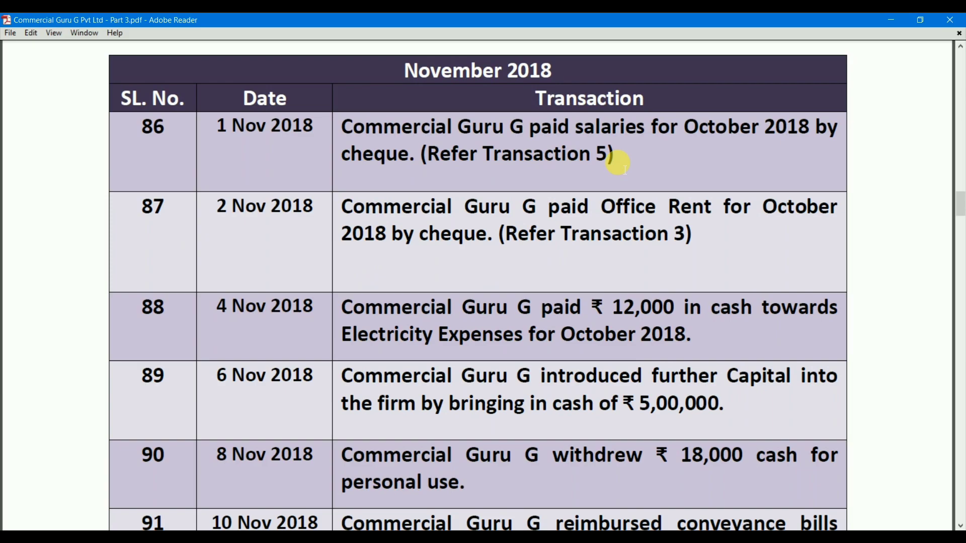
- Highlight the reference note of transaction 86, switch to Tally.ERP 9, and open a payment voucher dated 1-11-2018
{"action": "left_click_drag", "start_coordinate": [611, 169], "coordinate": [426, 167]}
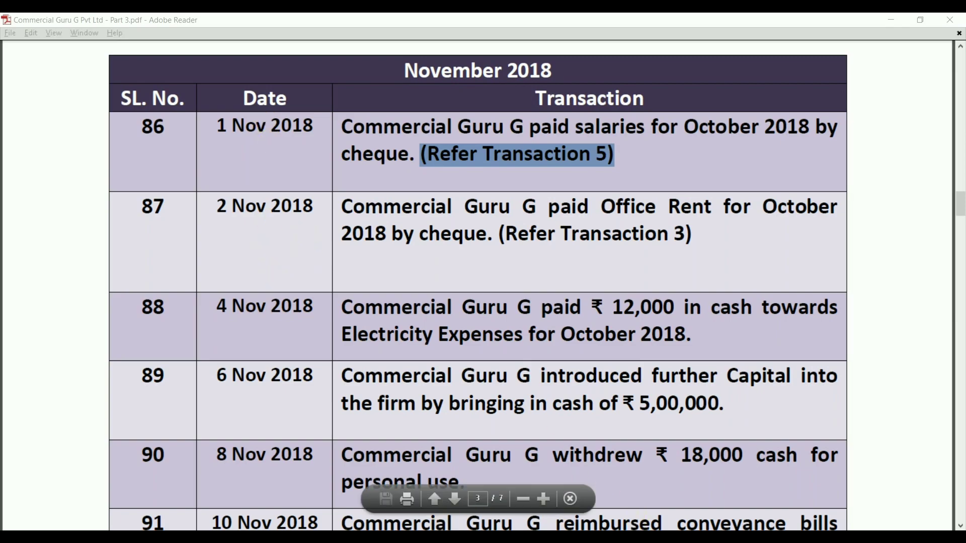
{"action": "left_click", "coordinate": [444, 538]}
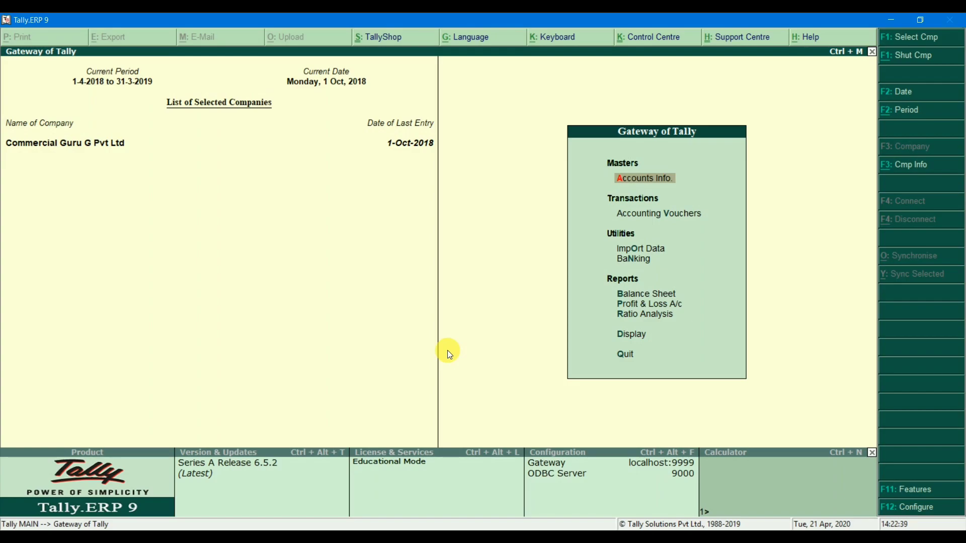
{"action": "key", "text": "Down"}
{"action": "key", "text": "Return"}
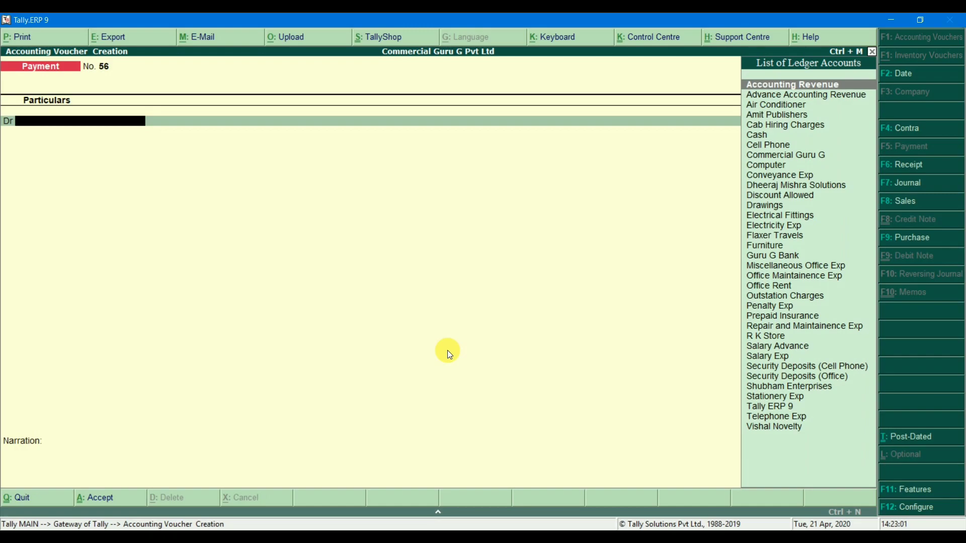
{"action": "key", "text": "F2"}
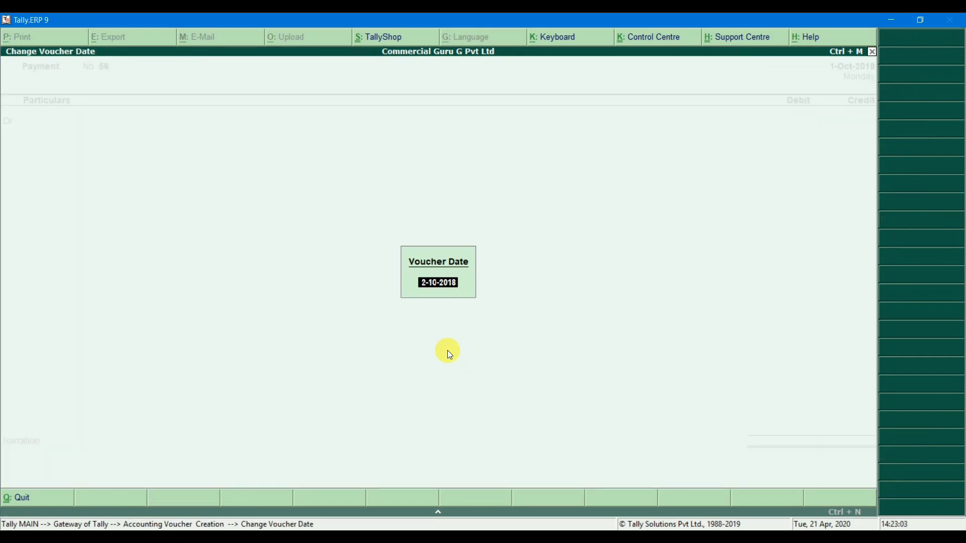
{"action": "key", "text": "BackSpace"}
{"action": "type", "text": "1.11"}
{"action": "key", "text": "Return"}
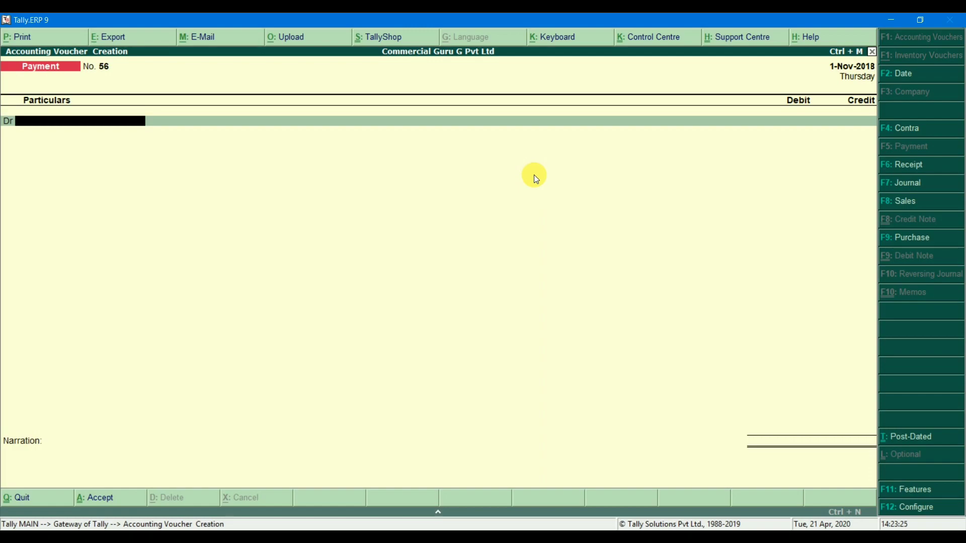
- Debit Salary Exp with 50,500 and credit Guru G Bank with the same amount
{"action": "type", "text": "Sala"}
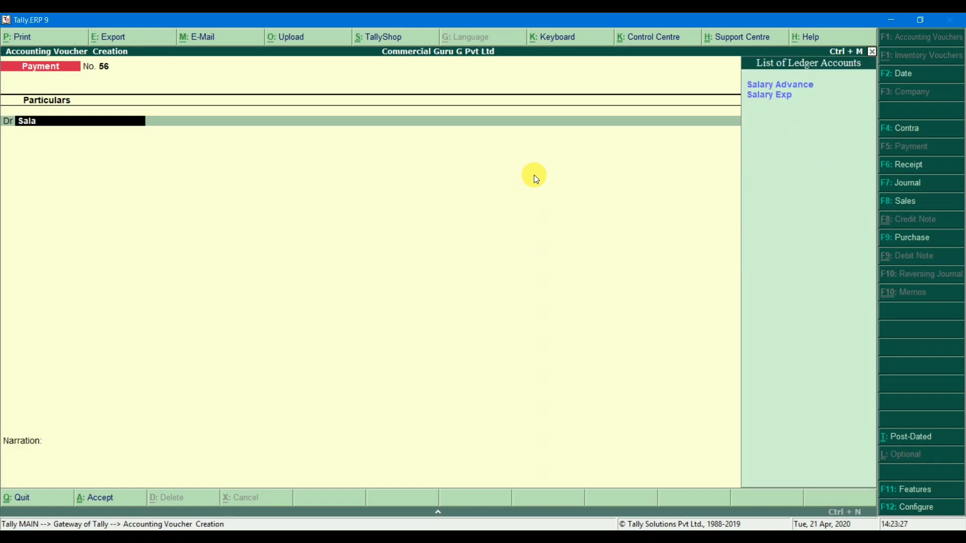
{"action": "key", "text": "Return"}
{"action": "type", "text": "50500"}
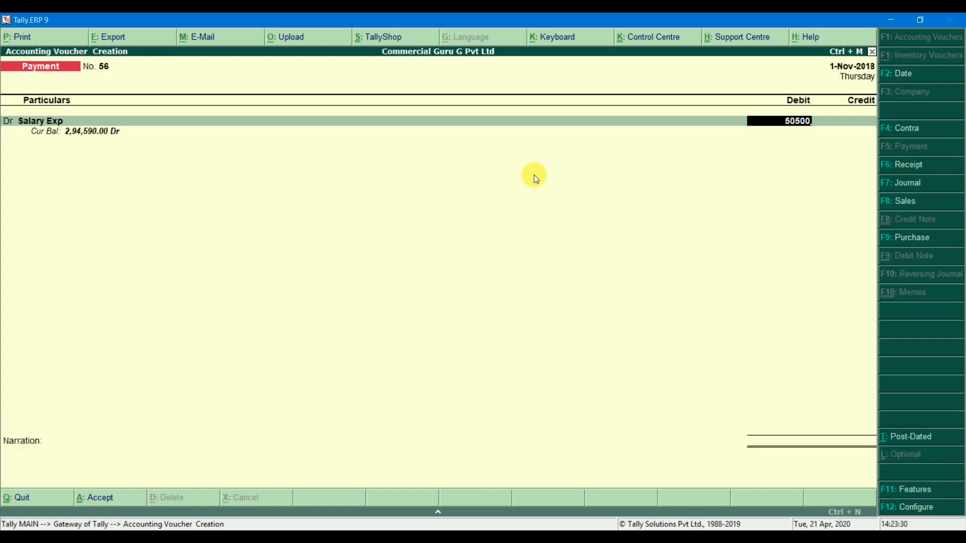
{"action": "key", "text": "Return"}
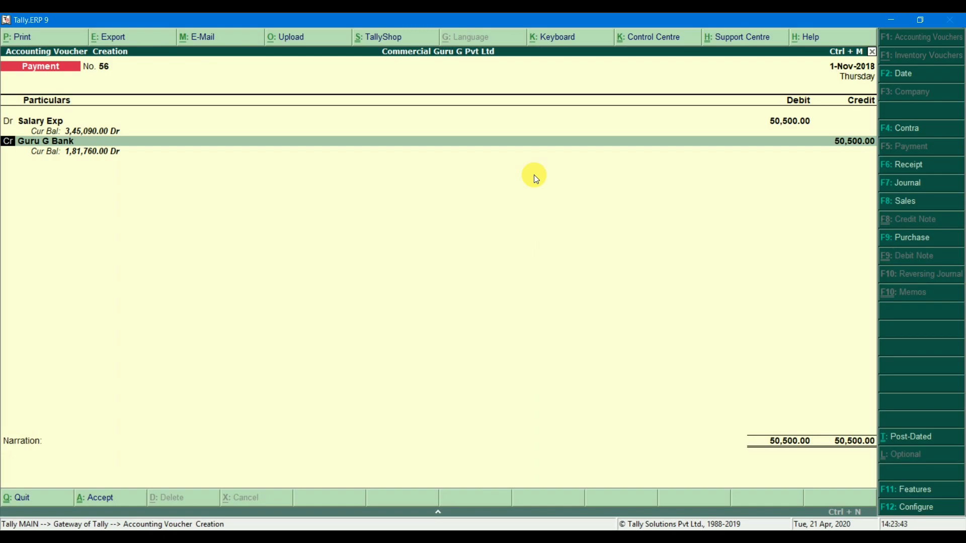
{"action": "key", "text": "Return"}
{"action": "key", "text": "Return"}
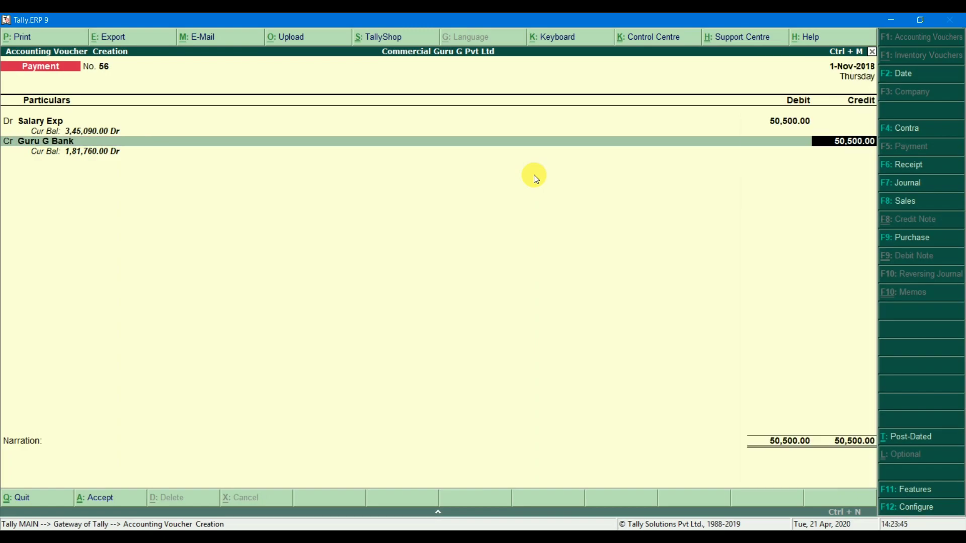
{"action": "key", "text": "Return"}
{"action": "key", "text": "Return"}
{"action": "key", "text": "Return"}
{"action": "key", "text": "Return"}
{"action": "key", "text": "Return"}
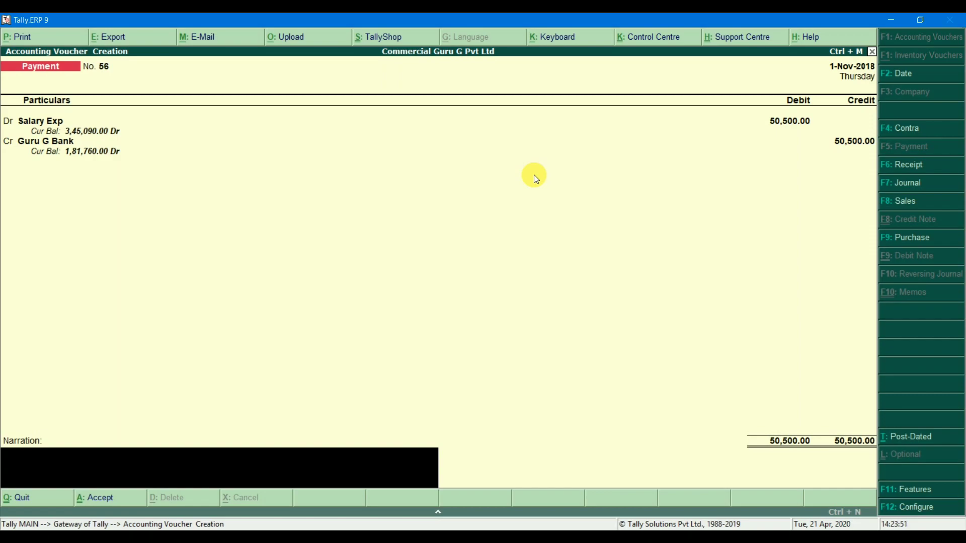
- Enter a narration naming the two employees with their salaries of 28500 and 22000, and save the voucher
{"action": "type", "text": "Amul Dubey 28500"}
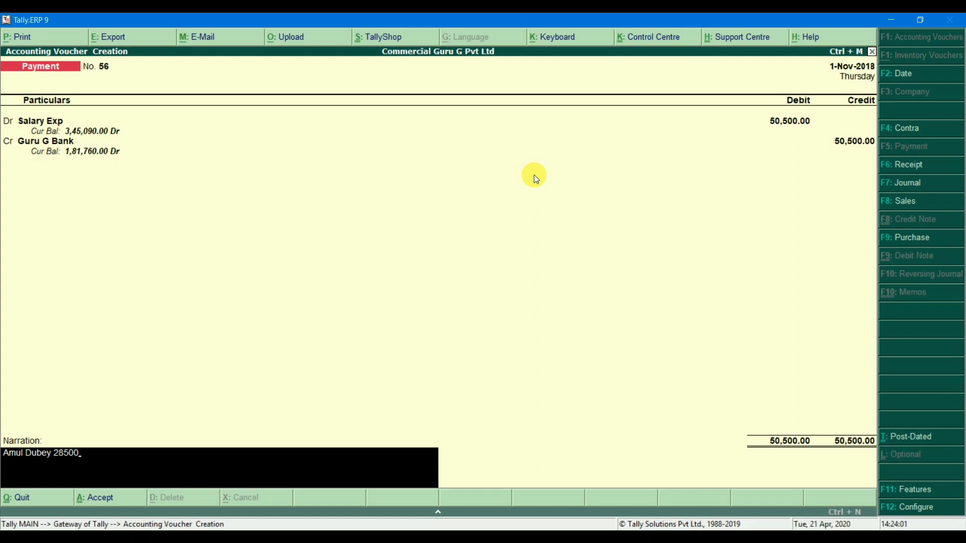
{"action": "key", "text": "Return"}
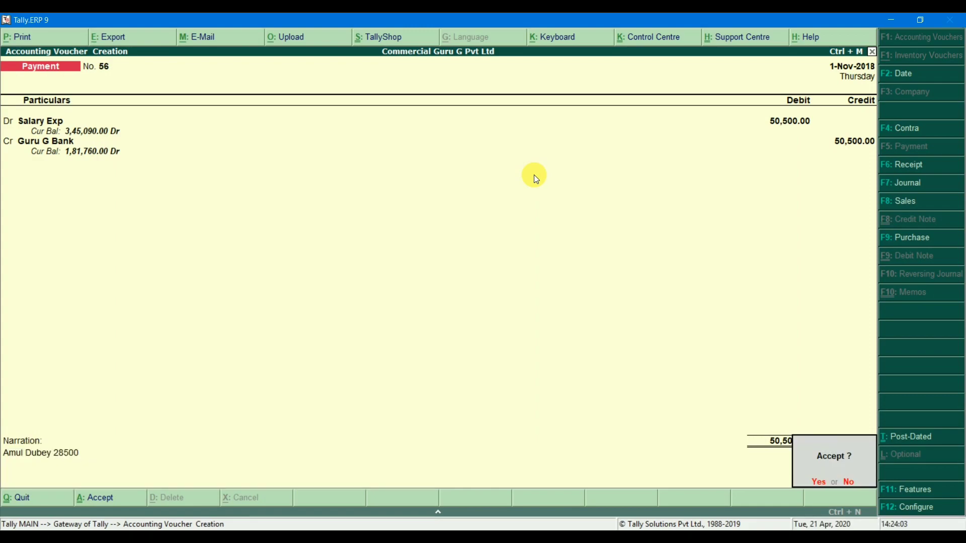
{"action": "key", "text": "Escape"}
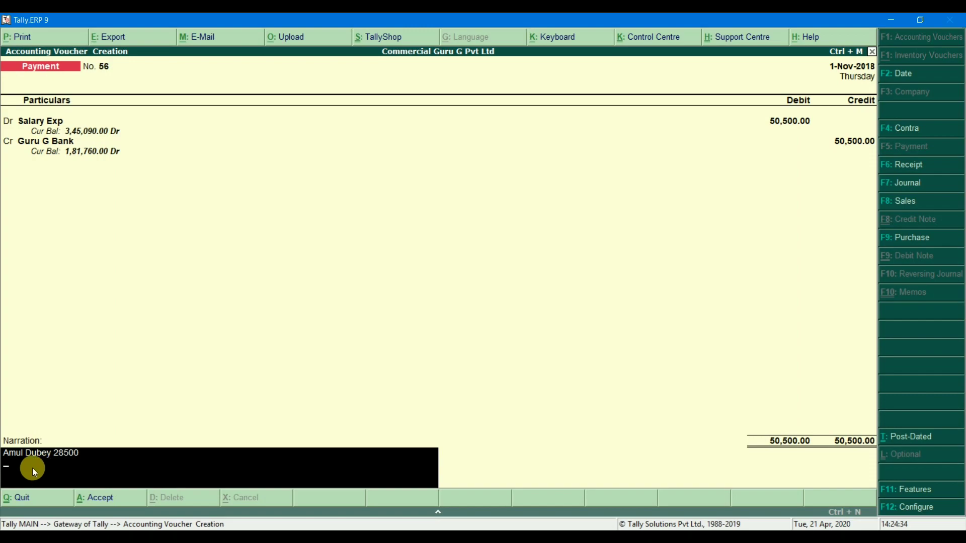
{"action": "type", "text": "Shailesh Jadhav 22000"}
{"action": "key", "text": "Return"}
{"action": "key", "text": "Return"}
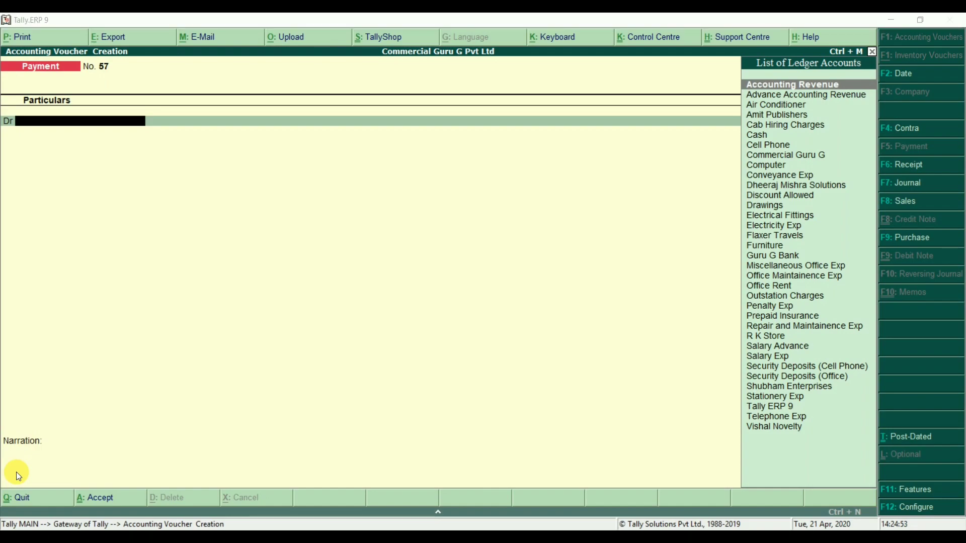
- Switch to Adobe Reader, highlight office rent transaction 87, and return to Tally.ERP 9
{"action": "key", "text": "alt+Tab"}
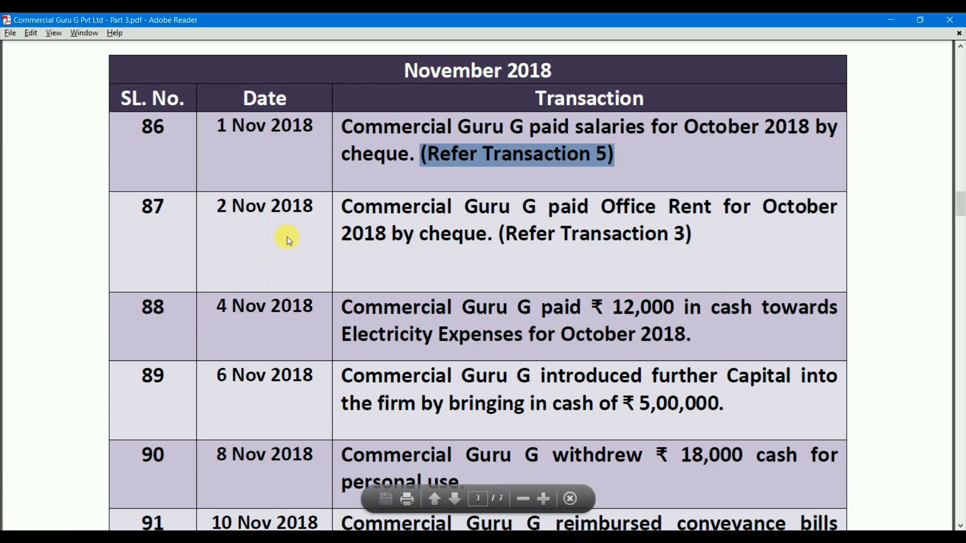
{"action": "left_click_drag", "start_coordinate": [610, 220], "coordinate": [704, 240]}
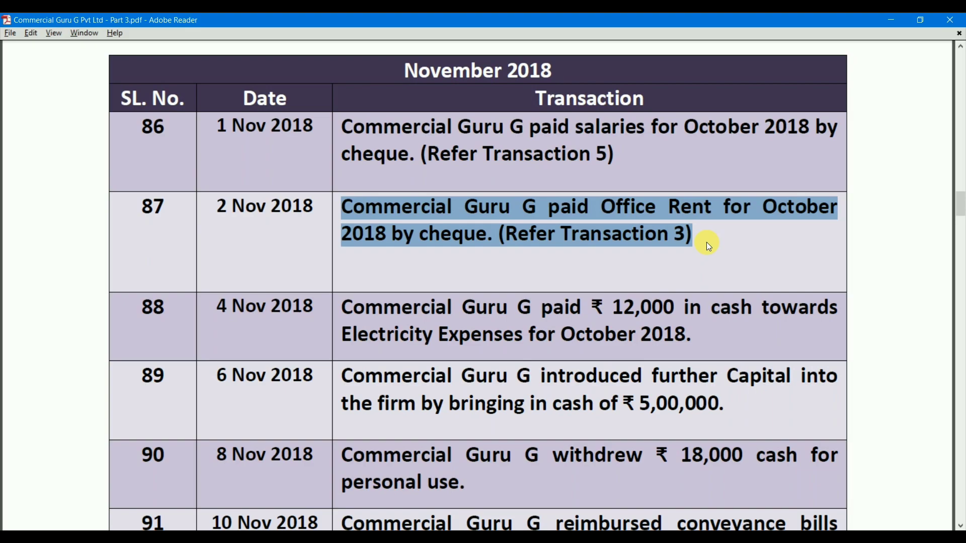
{"action": "key", "text": "alt+Tab"}
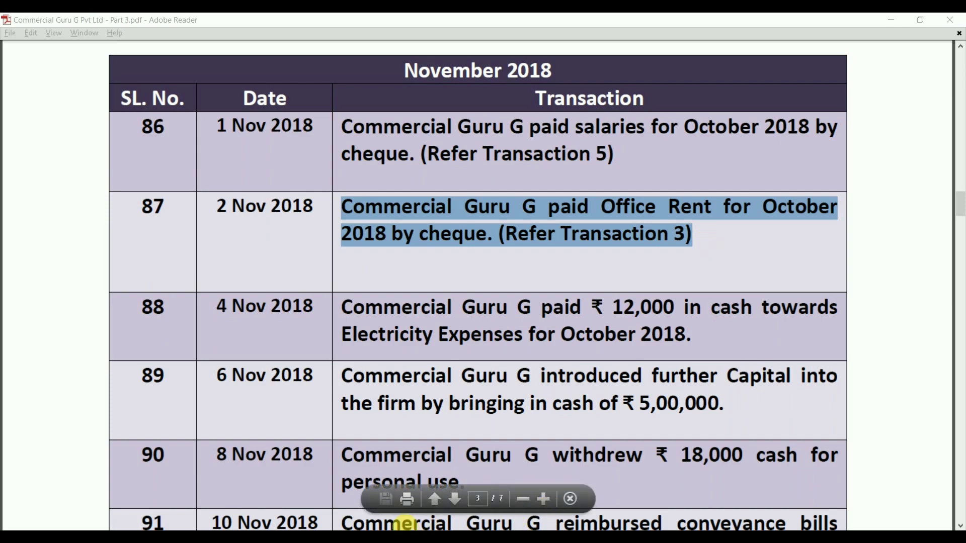
{"action": "key", "text": "alt+Tab"}
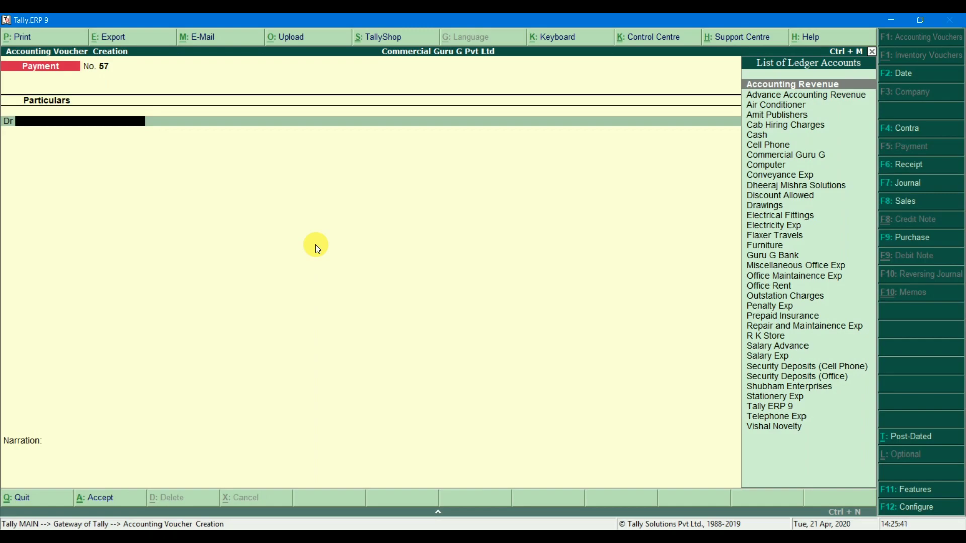
- Record the office rent payment by debiting Office Rent 50,000 and crediting Guru G Bank, and save it without a narration
{"action": "type", "text": "Offi"}
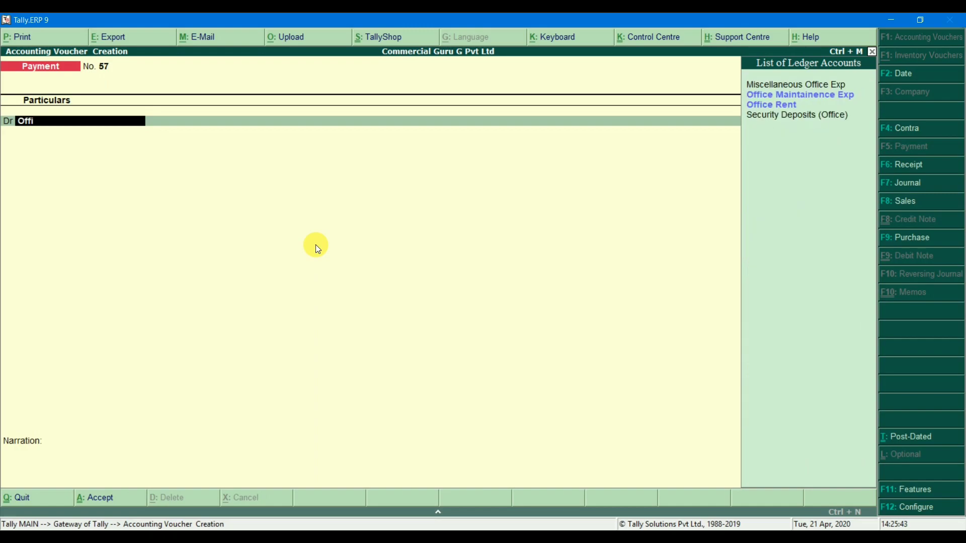
{"action": "key", "text": "Return"}
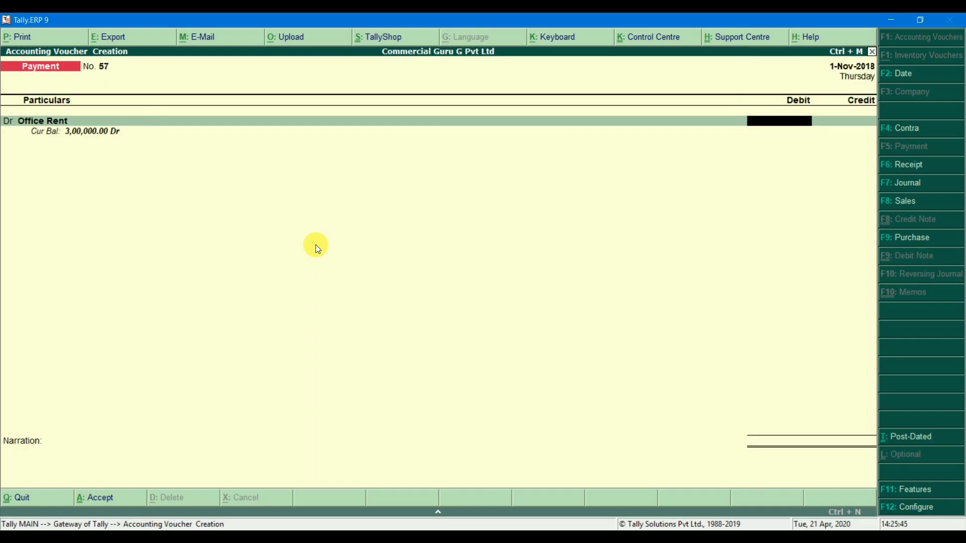
{"action": "type", "text": "50000"}
{"action": "key", "text": "Return"}
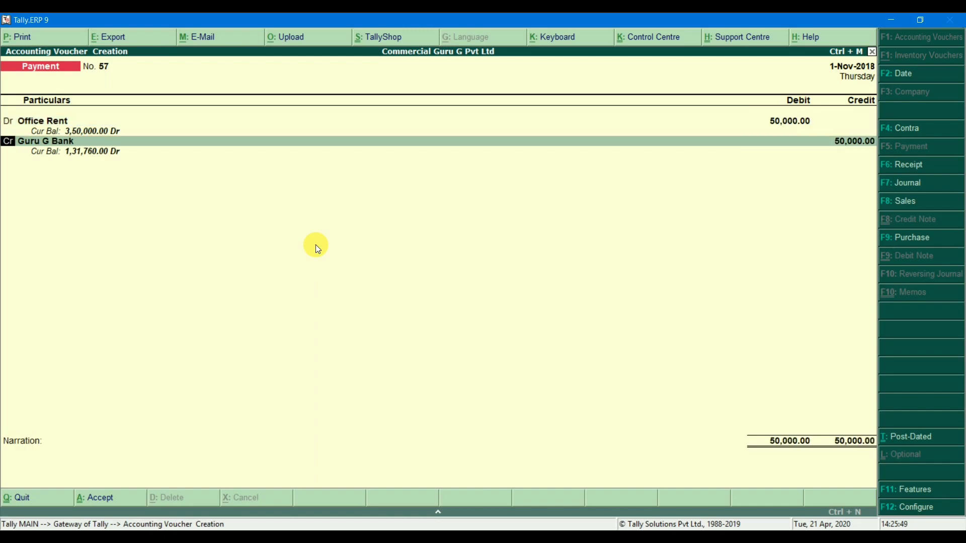
{"action": "key", "text": "Return"}
{"action": "key", "text": "Return"}
{"action": "key", "text": "Return"}
{"action": "key", "text": "Return"}
{"action": "key", "text": "Return"}
{"action": "key", "text": "Return"}
{"action": "key", "text": "Return"}
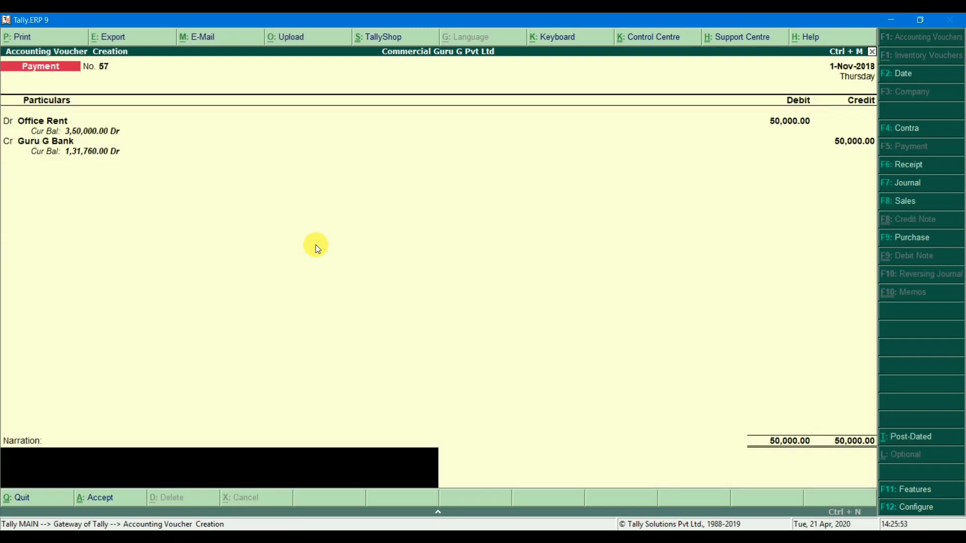
{"action": "key", "text": "Return"}
{"action": "key", "text": "Return"}
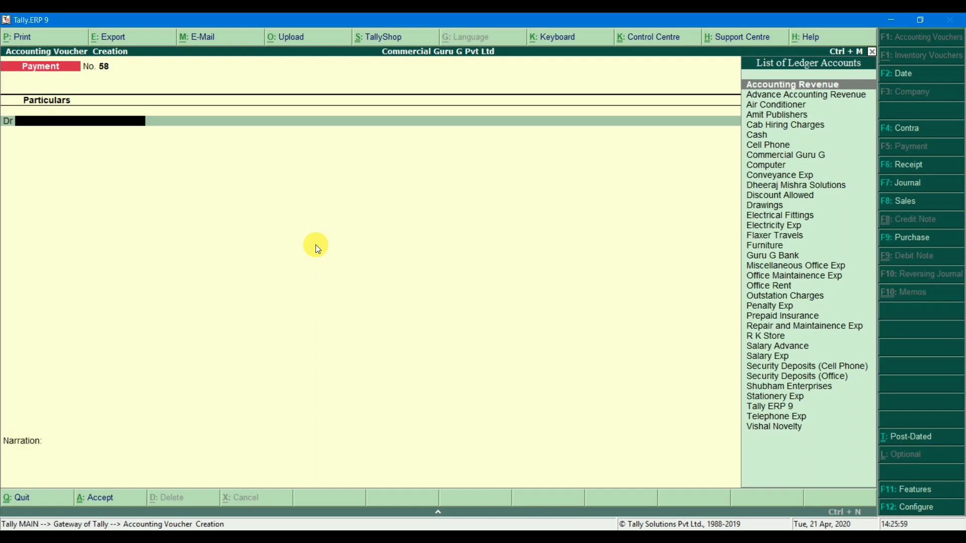
- Switch to Adobe Reader, highlight electricity expenses transaction 88, and return to Tally.ERP 9
{"action": "key", "text": "alt+Tab"}
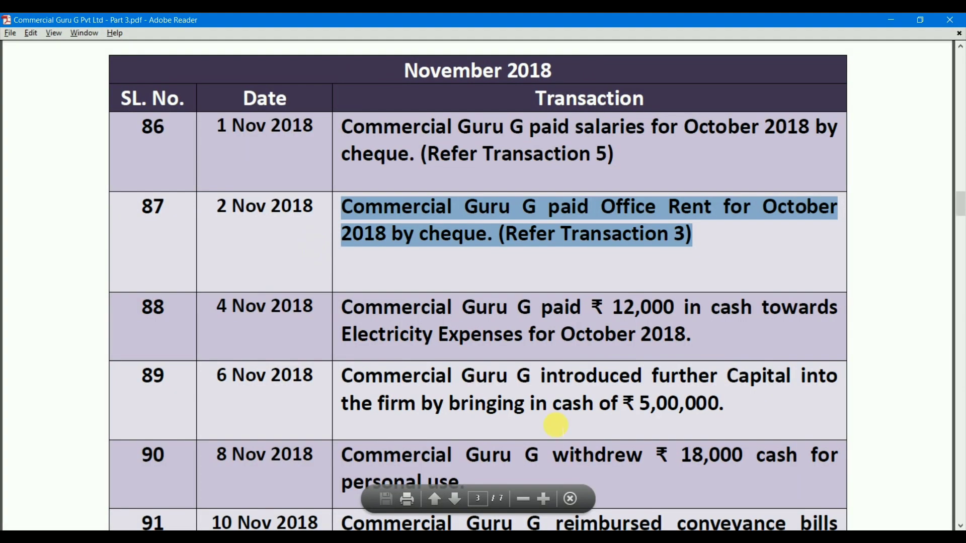
{"action": "left_click_drag", "start_coordinate": [346, 308], "coordinate": [695, 350]}
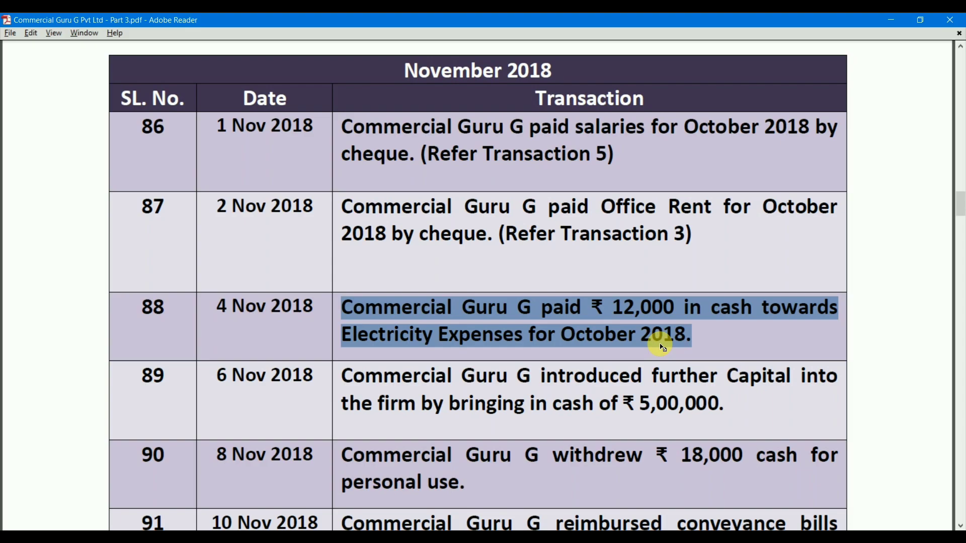
{"action": "key", "text": "alt+Tab"}
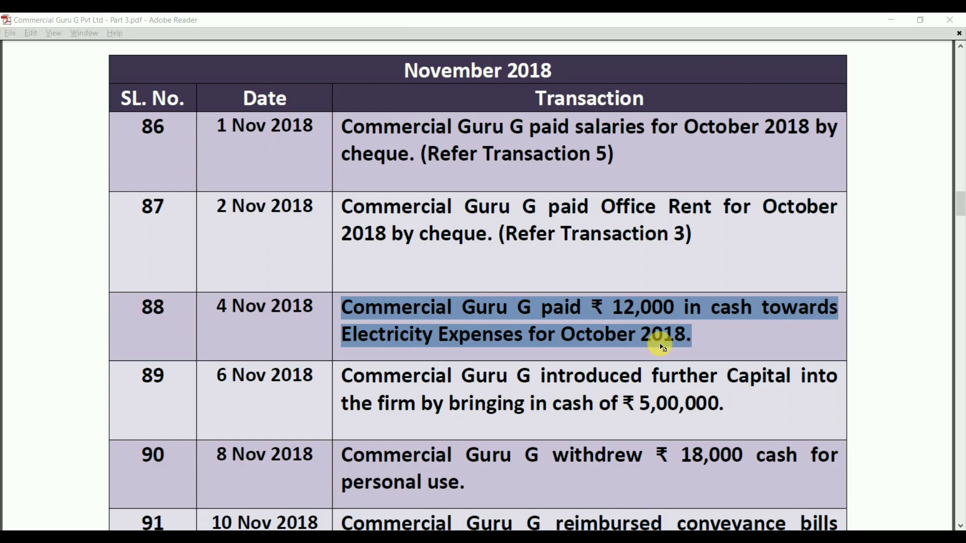
{"action": "key", "text": "alt+Tab"}
- Leave the empty payment voucher for the Gateway of Tally and reopen accounting voucher entry
{"action": "key", "text": "Escape"}
{"action": "key", "text": "Return"}
{"action": "key", "text": "Escape"}
{"action": "key", "text": "Escape"}
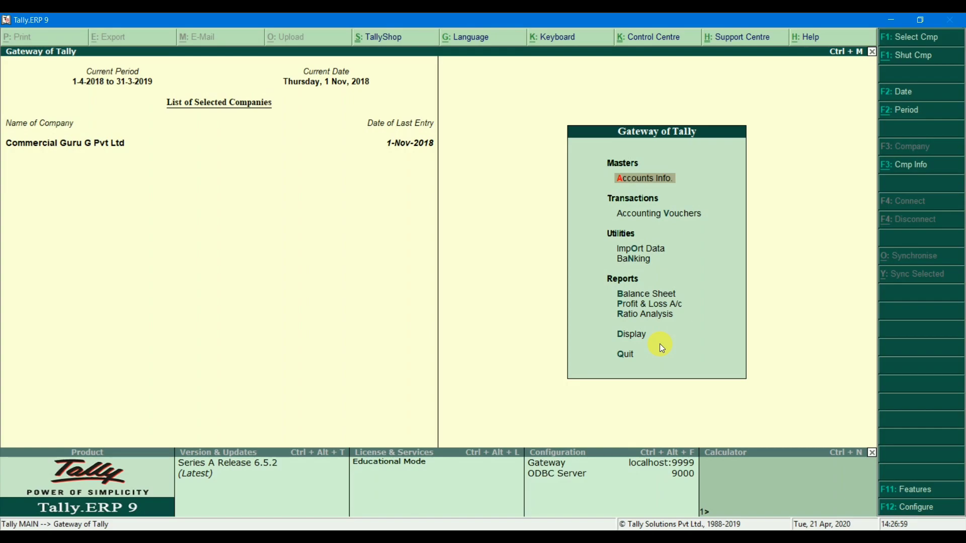
{"action": "key", "text": "Down"}
{"action": "key", "text": "Return"}
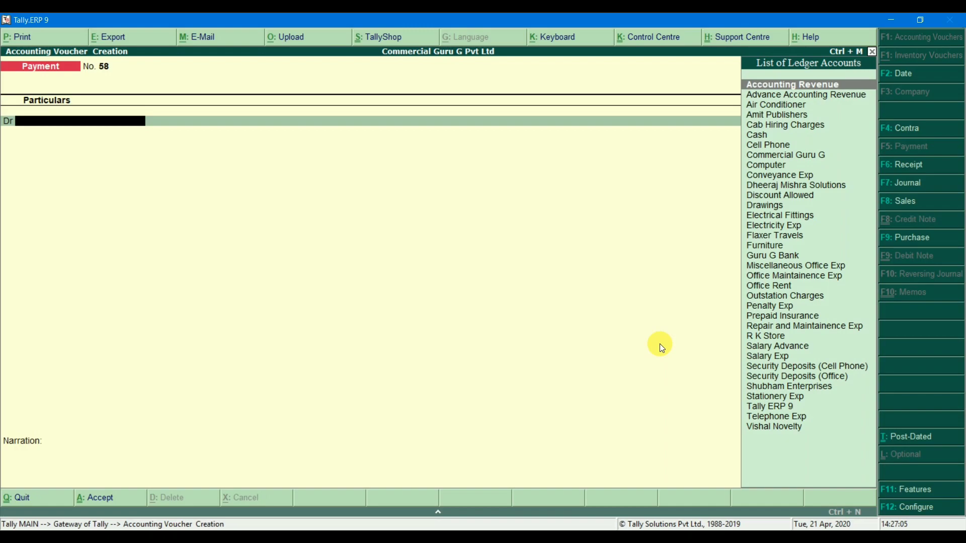
- Record the electricity payment by debiting Electricity Exp 12,000 and crediting Cash, and save it without a narration
{"action": "type", "text": "ele"}
{"action": "key", "text": "Down"}
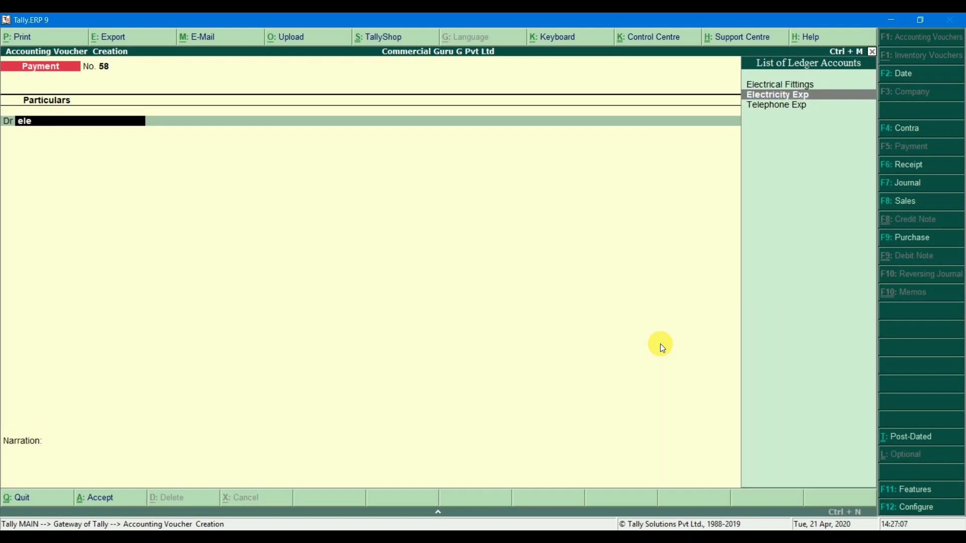
{"action": "key", "text": "Return"}
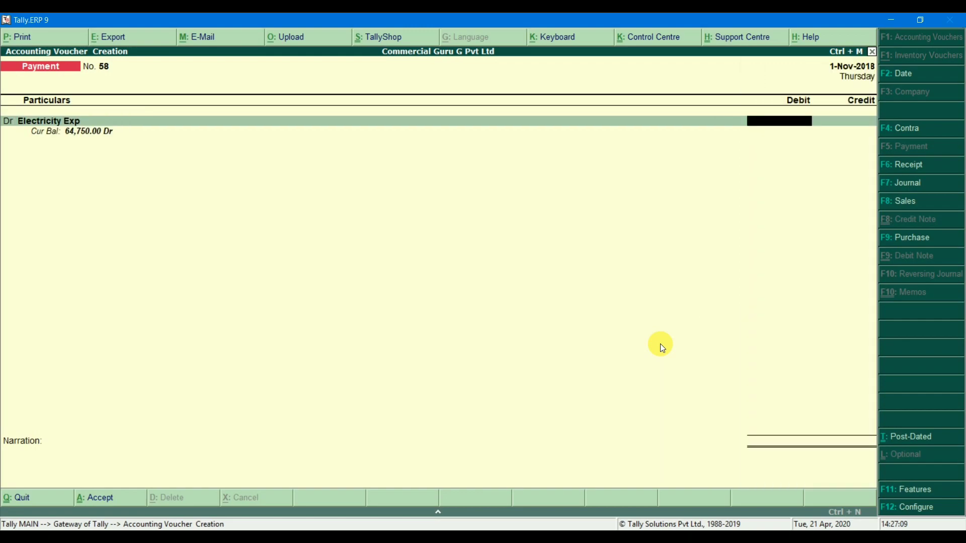
{"action": "type", "text": "12000"}
{"action": "key", "text": "Return"}
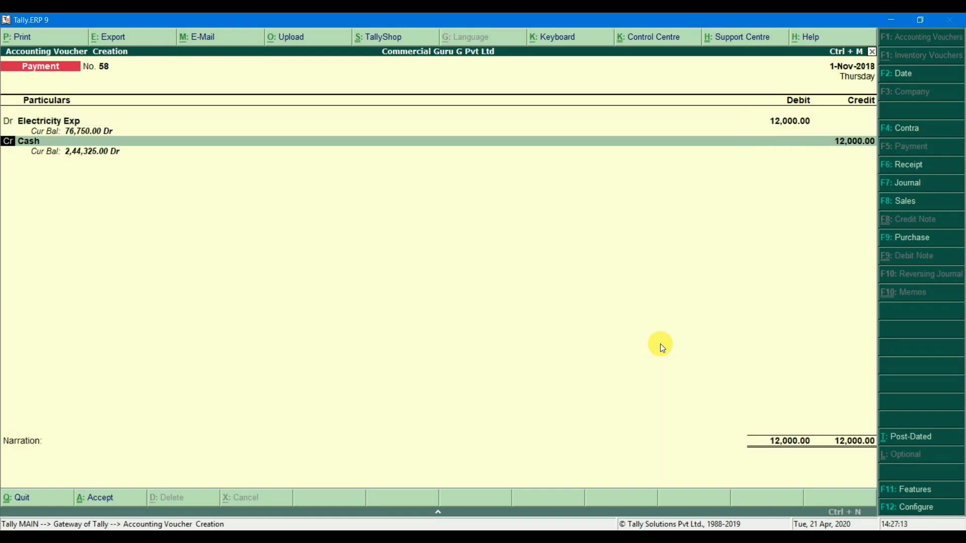
{"action": "key", "text": "Return"}
{"action": "key", "text": "Return"}
{"action": "key", "text": "Return"}
{"action": "key", "text": "Return"}
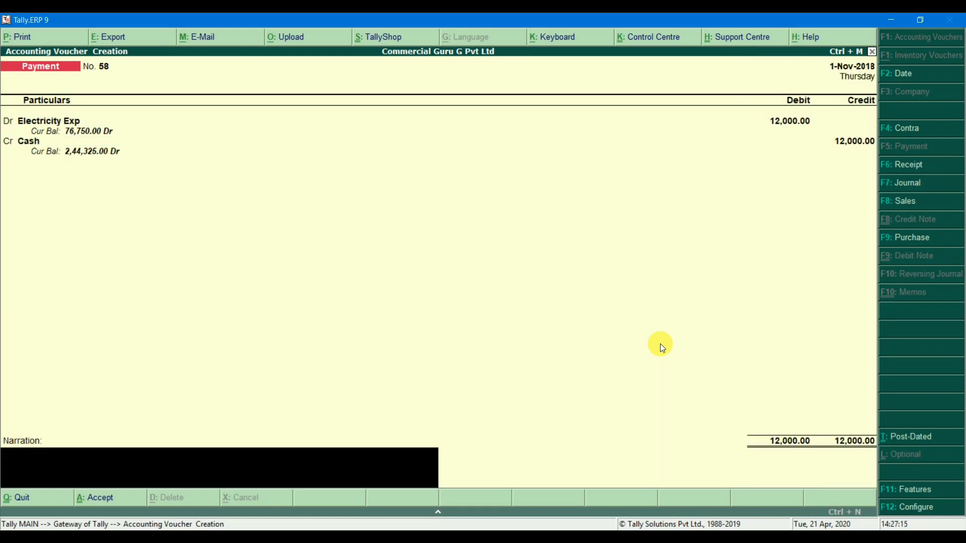
{"action": "key", "text": "Return"}
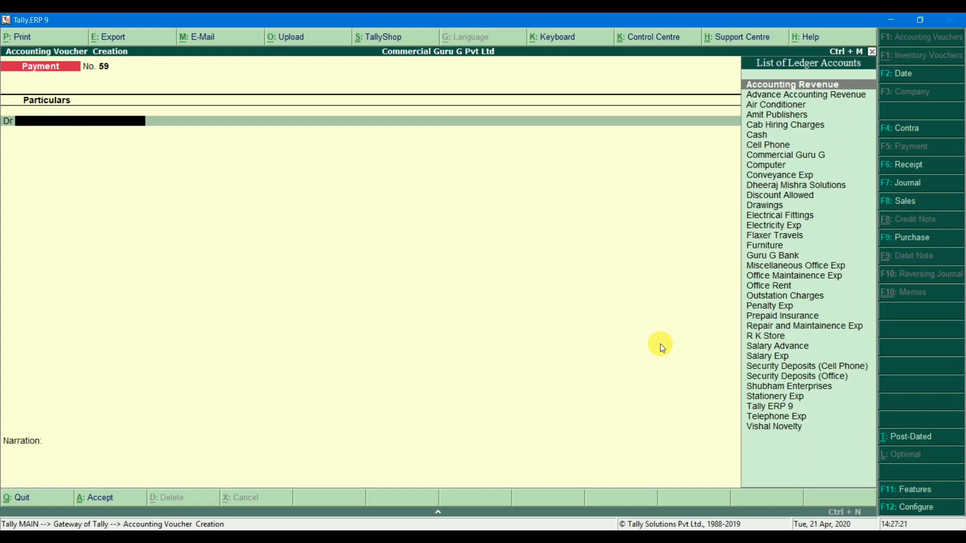
- Switch to Adobe Reader and highlight transaction 89 about the further capital introduced in cash
{"action": "key", "text": "alt+Tab"}
{"action": "key", "text": "alt+Tab"}
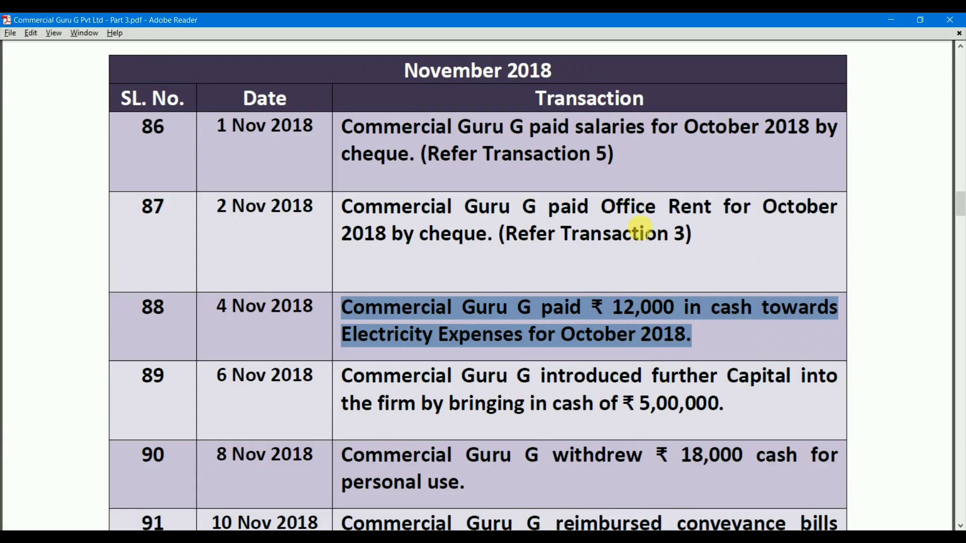
{"action": "scroll", "coordinate": [673, 265], "scroll_direction": "down", "scroll_amount": 2}
{"action": "left_click", "coordinate": [742, 354]}
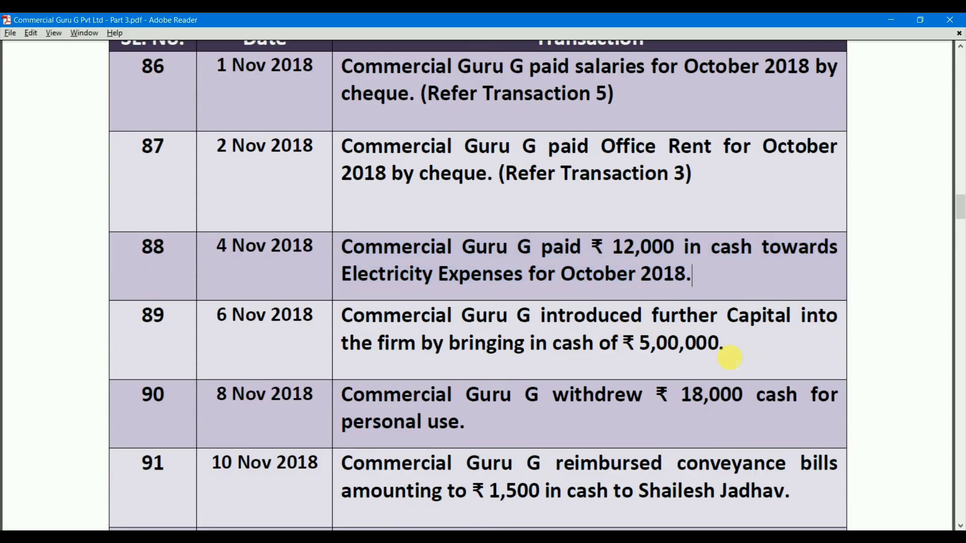
{"action": "left_click_drag", "start_coordinate": [721, 346], "coordinate": [449, 311]}
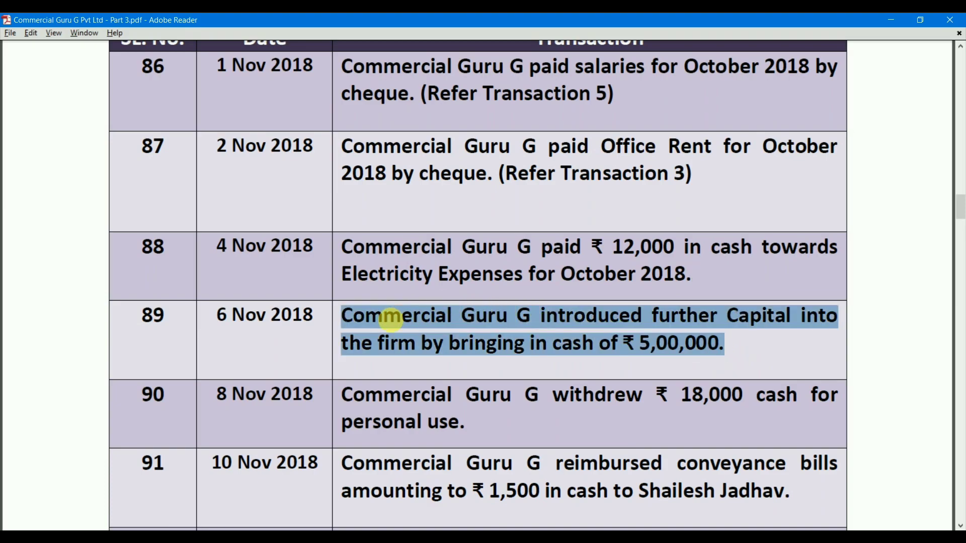
{"action": "scroll", "coordinate": [485, 334], "scroll_direction": "down", "scroll_amount": 8}
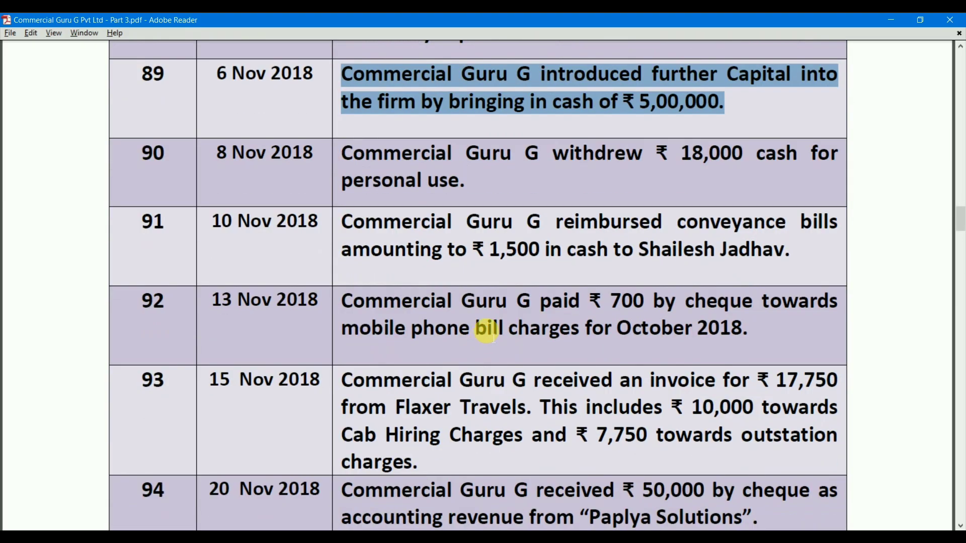
{"action": "scroll", "coordinate": [496, 310], "scroll_direction": "up", "scroll_amount": 1, "text": "ctrl"}
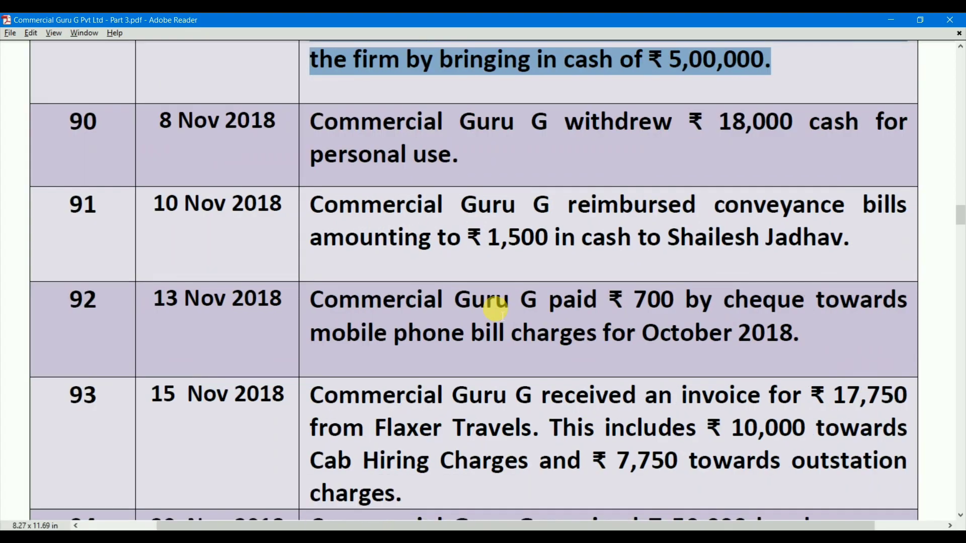
{"action": "scroll", "coordinate": [496, 309], "scroll_direction": "up", "scroll_amount": 3}
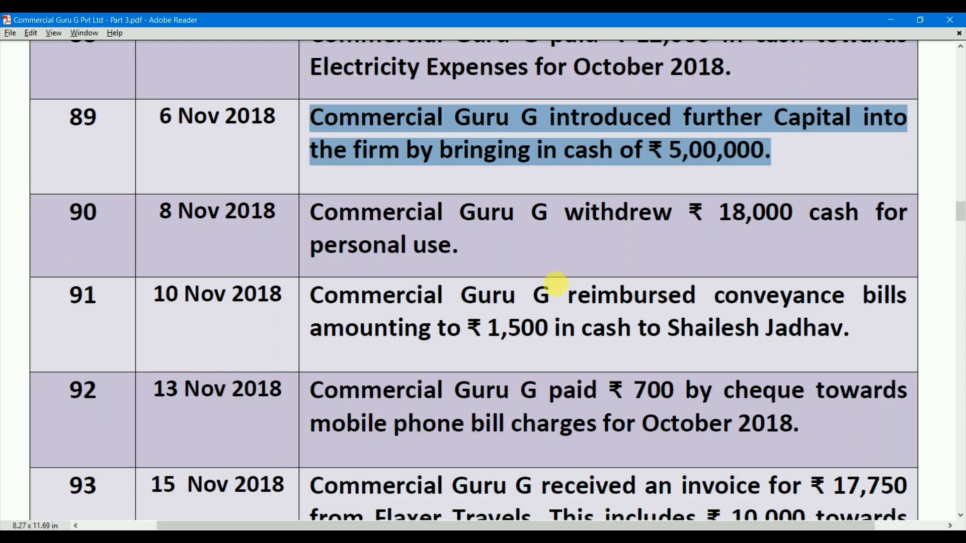
- Switch to Notepad and write the debit line of the capital entry as "cash ac Dr 5,00,000"
{"action": "mouse_move", "coordinate": [433, 523]}
{"action": "key", "text": "alt+Tab"}
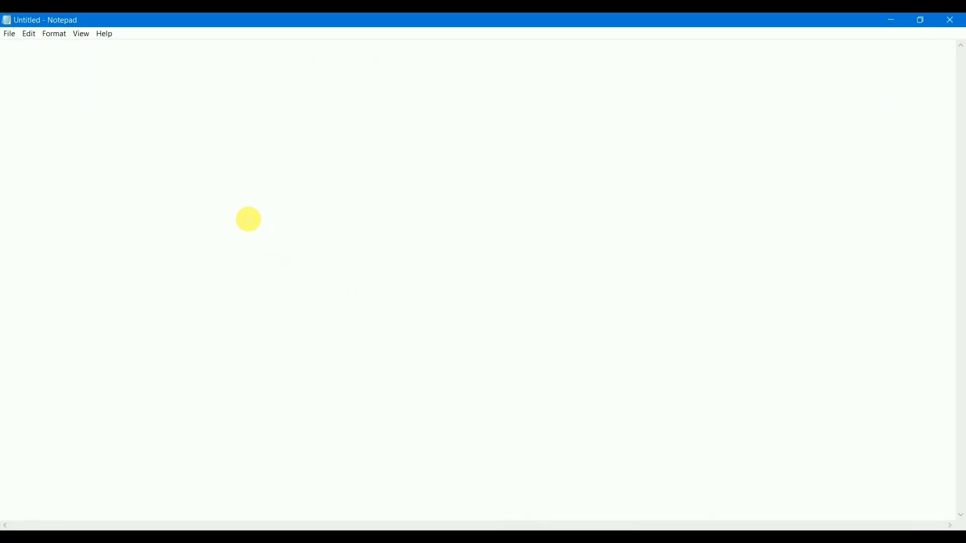
{"action": "type", "text": "cash"}
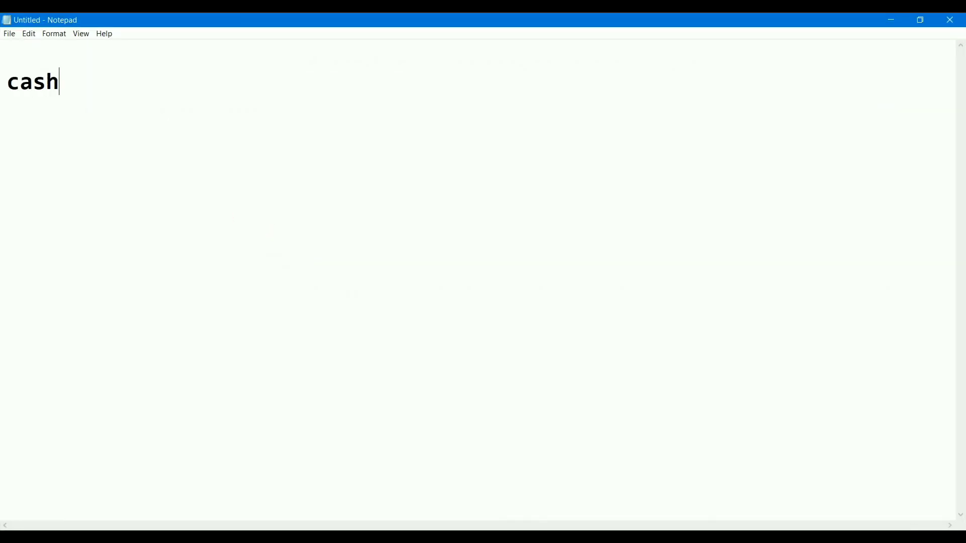
{"action": "type", "text": " ac      Dr   5,000"}
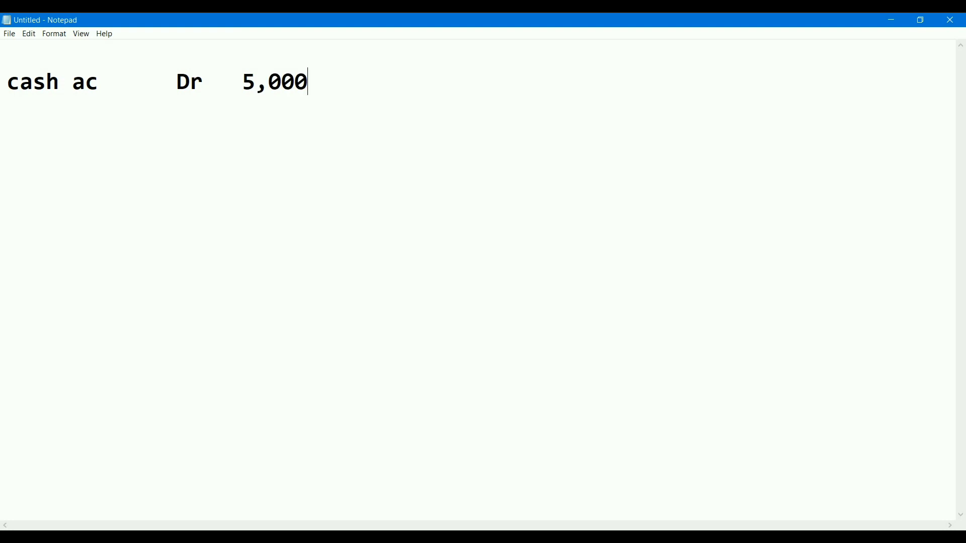
{"action": "key", "text": "BackSpace"}
{"action": "type", "text": ",000"}
{"action": "key", "text": "Return"}
- Write the credit line "to Commercial Guru G Capital ac 5,00,000" beneath the cash debit line
{"action": "type", "text": "to "}
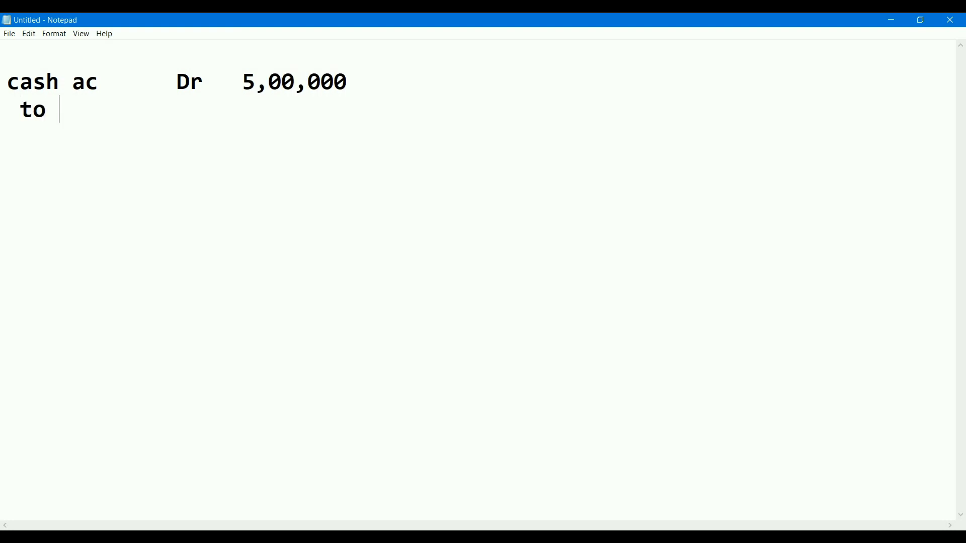
{"action": "type", "text": "Commercia"}
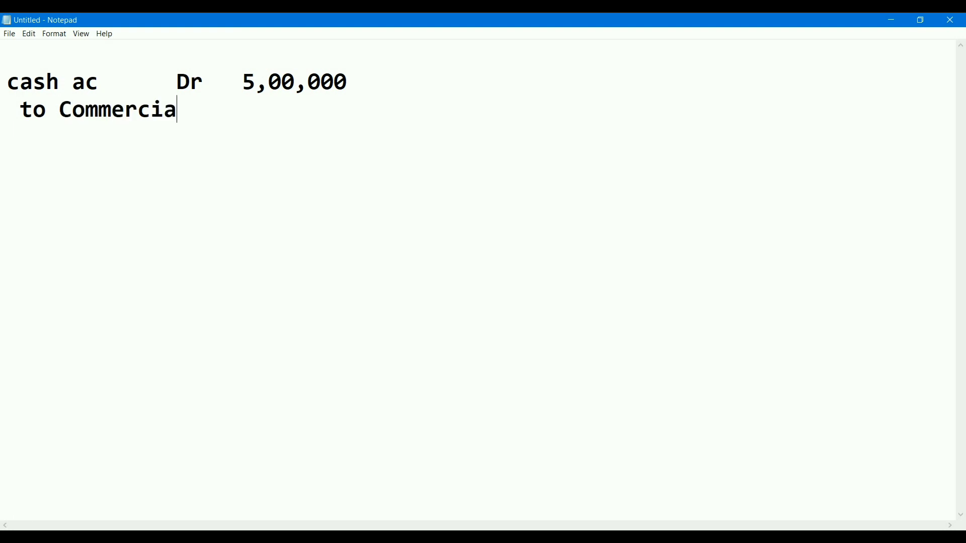
{"action": "type", "text": "l Guru "}
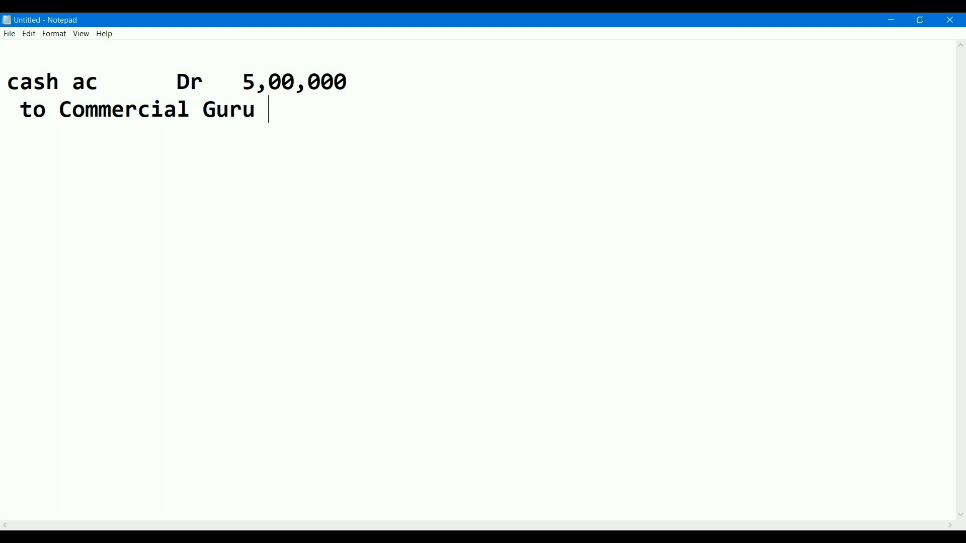
{"action": "type", "text": "G Capital "}
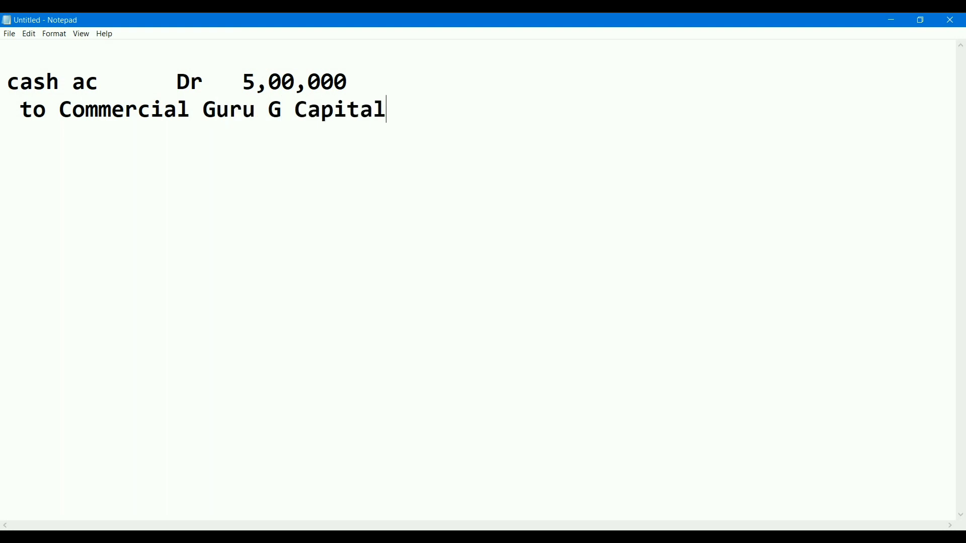
{"action": "type", "text": "ac  5,0"}
{"action": "key", "text": "BackSpace"}
{"action": "type", "text": ",00,000"}
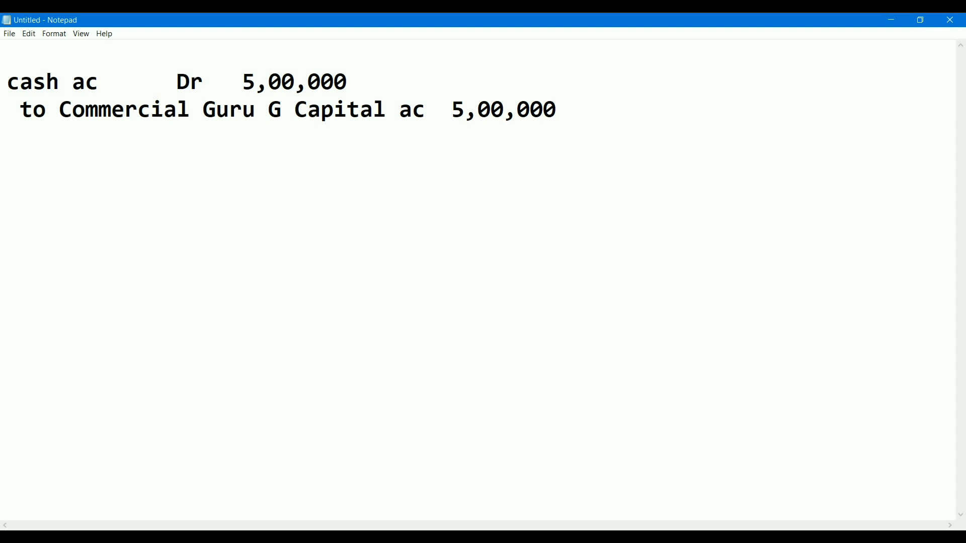
- Space out the Dr mark and both amounts into separate debit and credit columns, and highlight "to Commercial Guru G Capital"
{"action": "key", "text": "Up"}
{"action": "key", "text": "Left"}
{"action": "key", "text": "Left"}
{"action": "key", "text": "Left"}
{"action": "key", "text": "Left"}
{"action": "key", "text": "Left"}
{"action": "key", "text": "Left"}
{"action": "key", "text": "Left"}
{"action": "key", "text": "Left"}
{"action": "key", "text": "Left"}
{"action": "key", "text": "Left"}
{"action": "key", "text": "Left"}
{"action": "key", "text": "Left"}
{"action": "key", "text": "Left"}
{"action": "key", "text": "Left"}
{"action": "key", "text": "Left"}
{"action": "key", "text": "Left"}
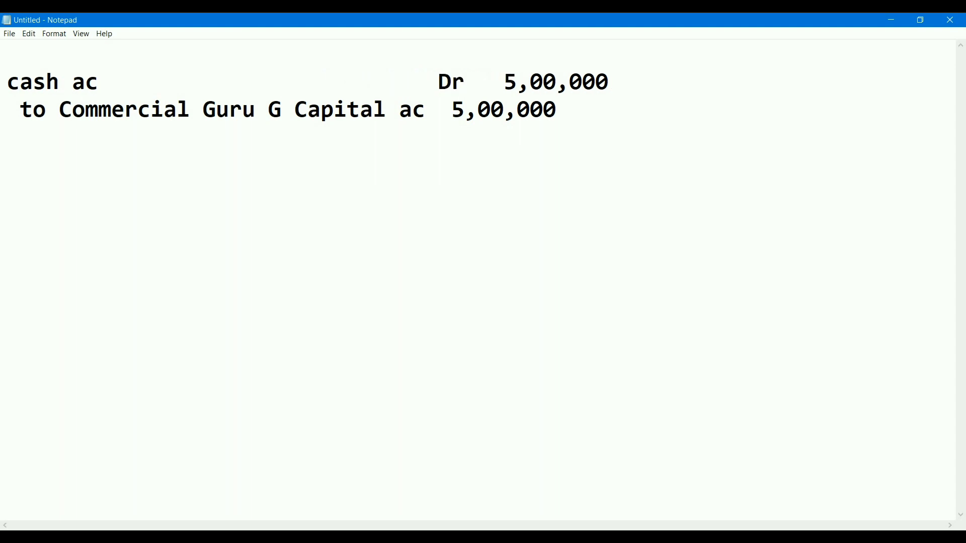
{"action": "key", "text": "Down"}
{"action": "key", "text": "Right"}
{"action": "key", "text": "Right"}
{"action": "key", "text": "Right"}
{"action": "key", "text": "Right"}
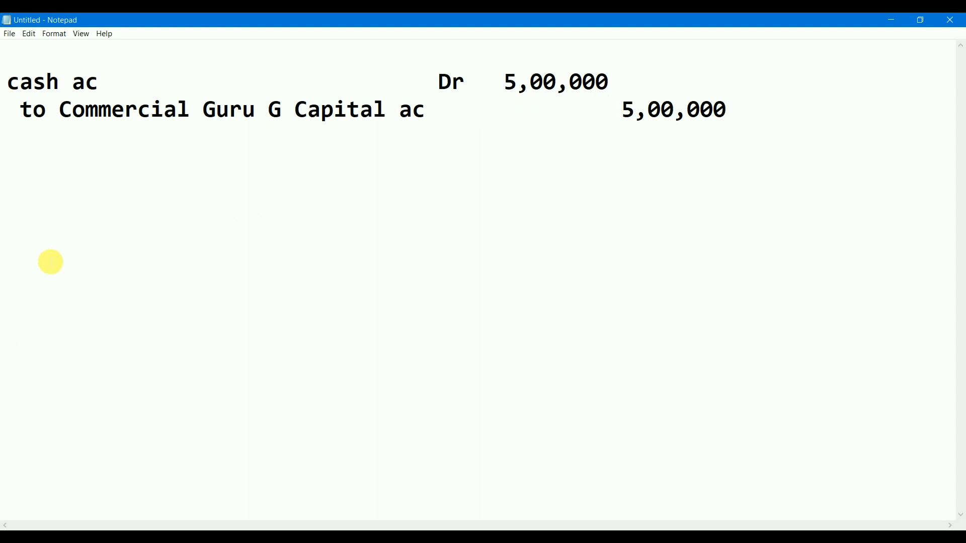
{"action": "left_click_drag", "start_coordinate": [113, 94], "coordinate": [8, 102]}
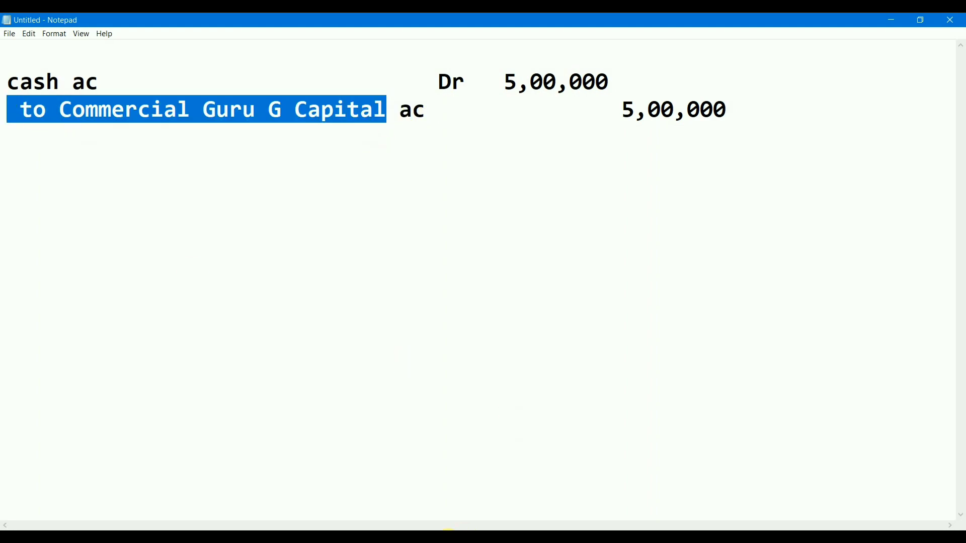
- Switch to Tally.ERP 9, leave the empty payment voucher for the Gateway of Tally, and reopen accounting voucher entry
{"action": "left_click", "coordinate": [357, 529]}
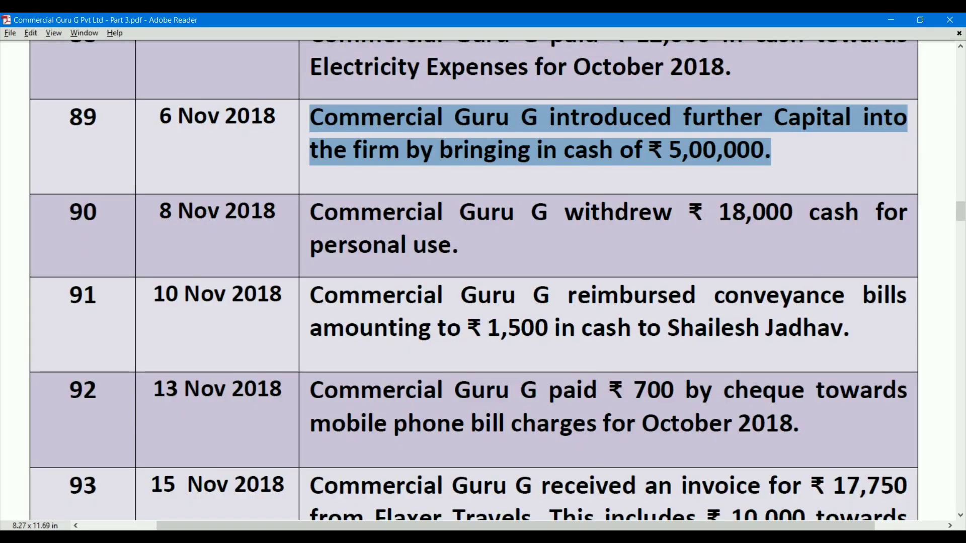
{"action": "left_click", "coordinate": [398, 461]}
{"action": "key", "text": "Escape"}
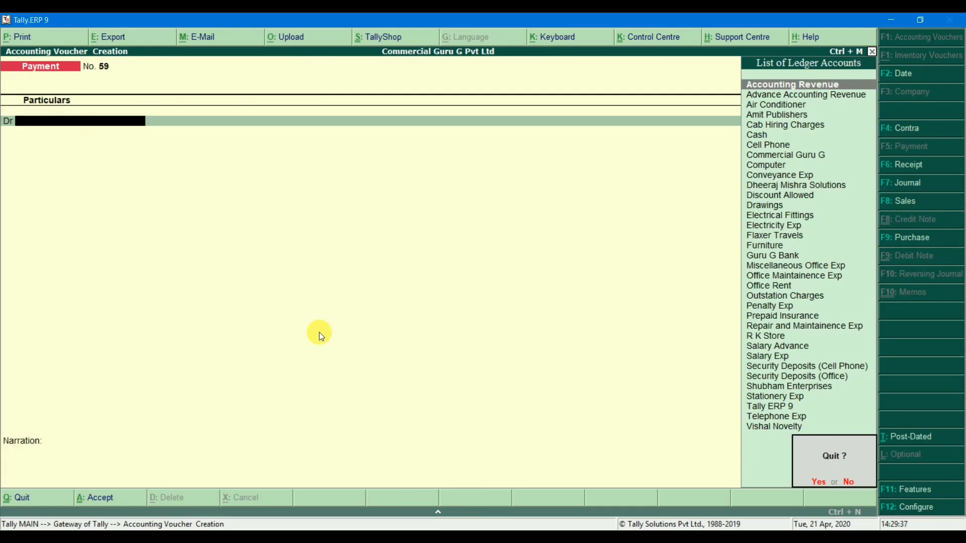
{"action": "key", "text": "Return"}
{"action": "key", "text": "Escape"}
{"action": "key", "text": "Escape"}
{"action": "key", "text": "Down"}
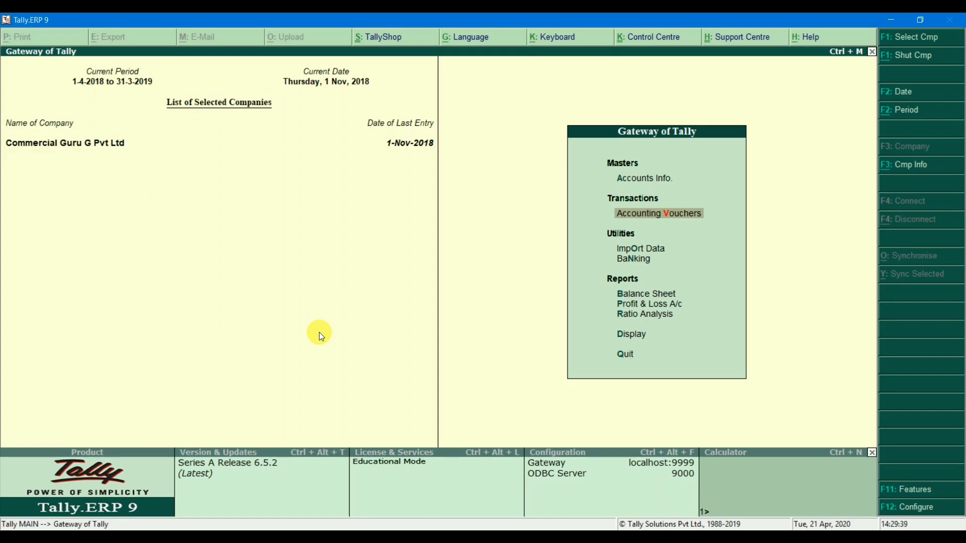
{"action": "key", "text": "Return"}
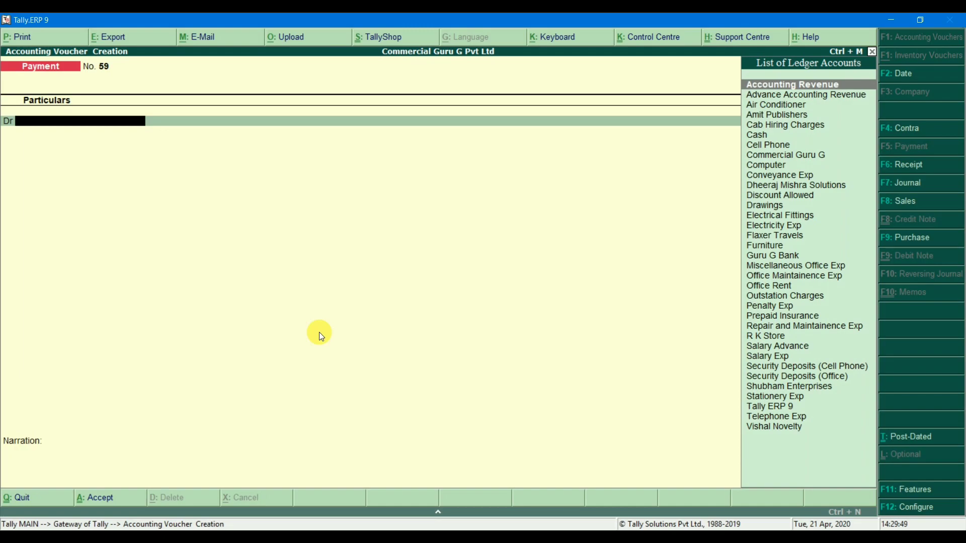
- Record the capital introduction as a receipt voucher crediting Commercial Guru G 5,00,000 and debiting Cash, and save it without a narration
{"action": "key", "text": "F6"}
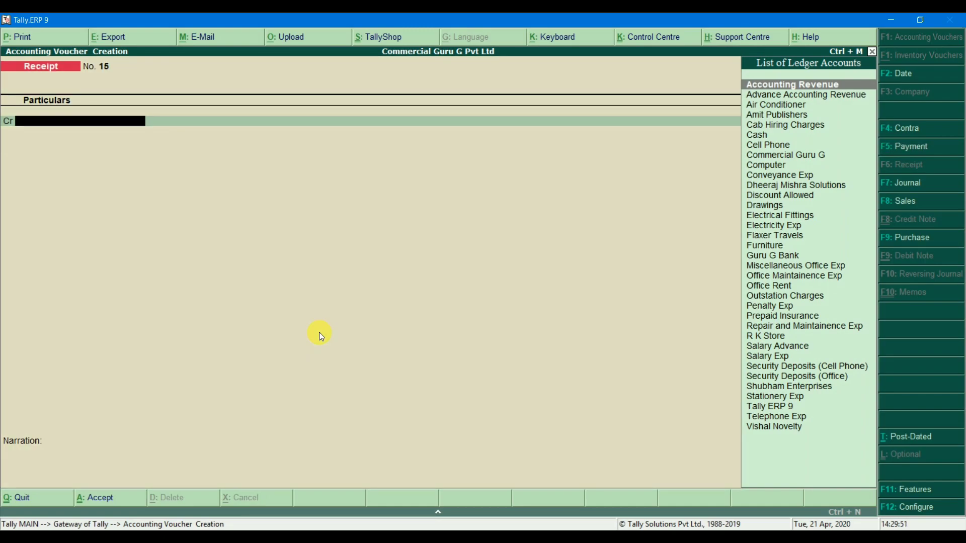
{"action": "type", "text": "Comm"}
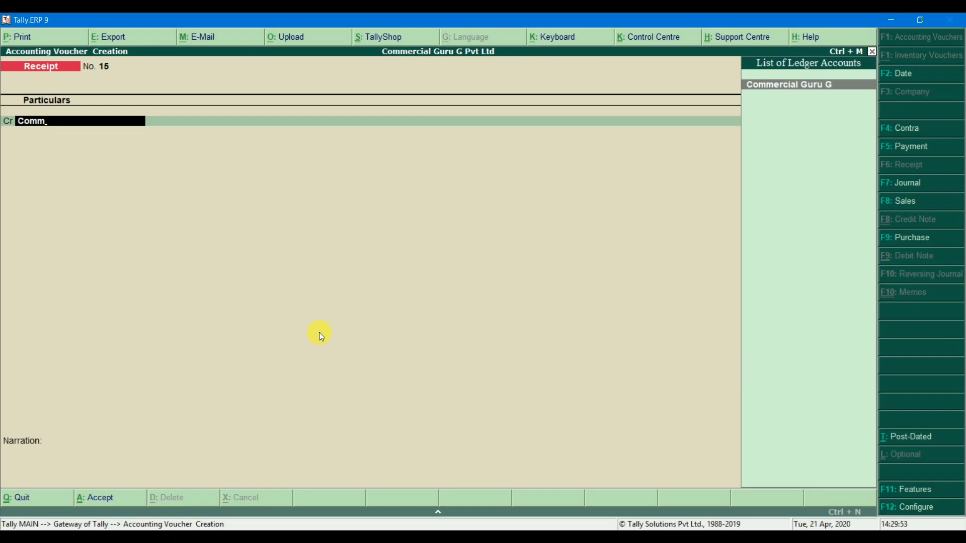
{"action": "key", "text": "Return"}
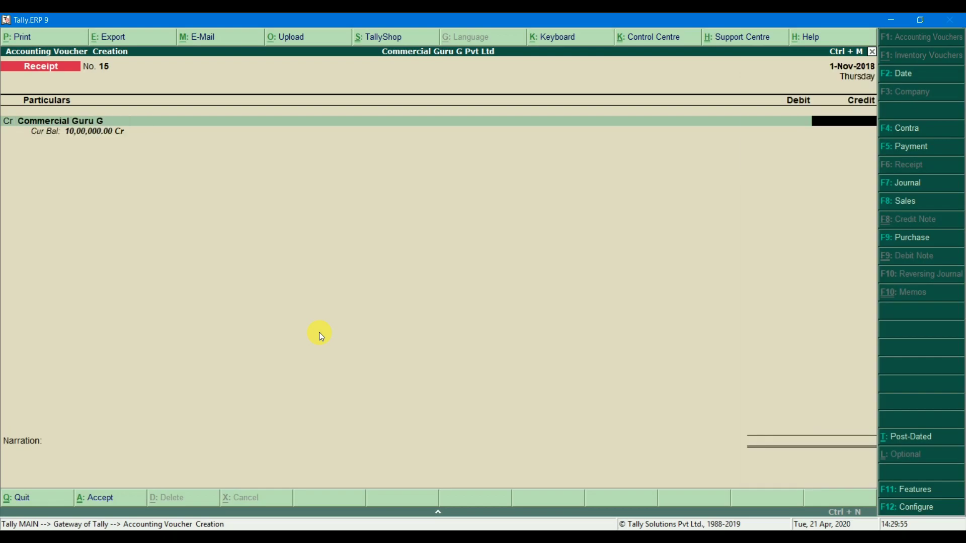
{"action": "key", "text": "BackSpace"}
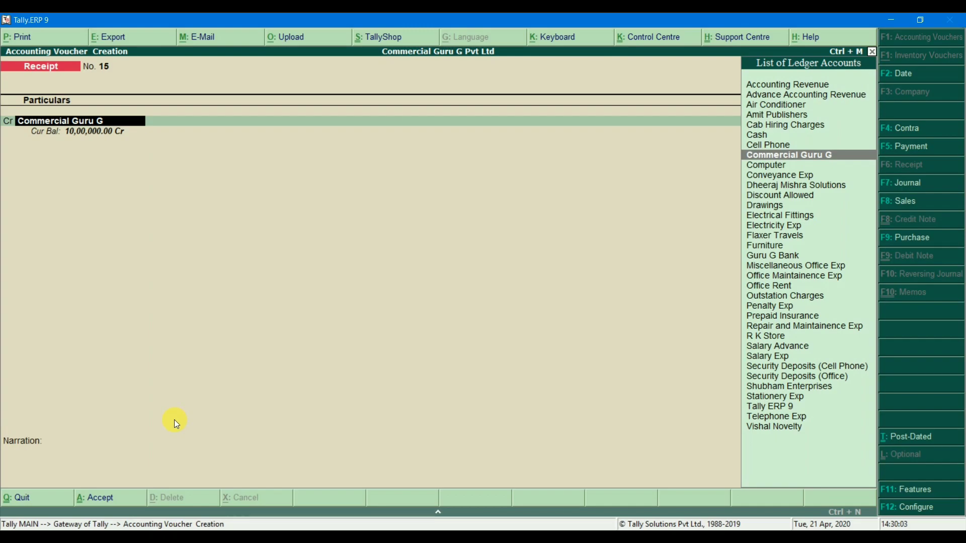
{"action": "key", "text": "Return"}
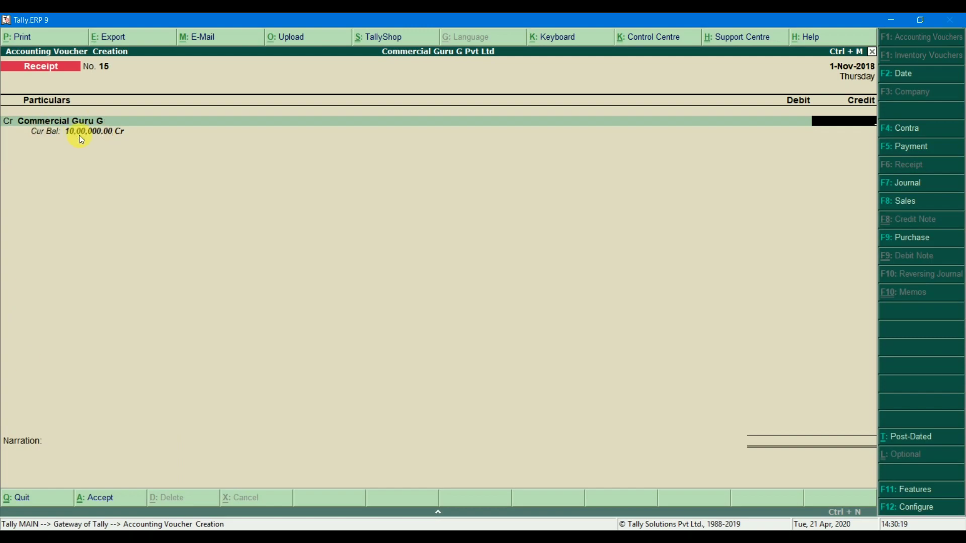
{"action": "type", "text": "500000"}
{"action": "key", "text": "Return"}
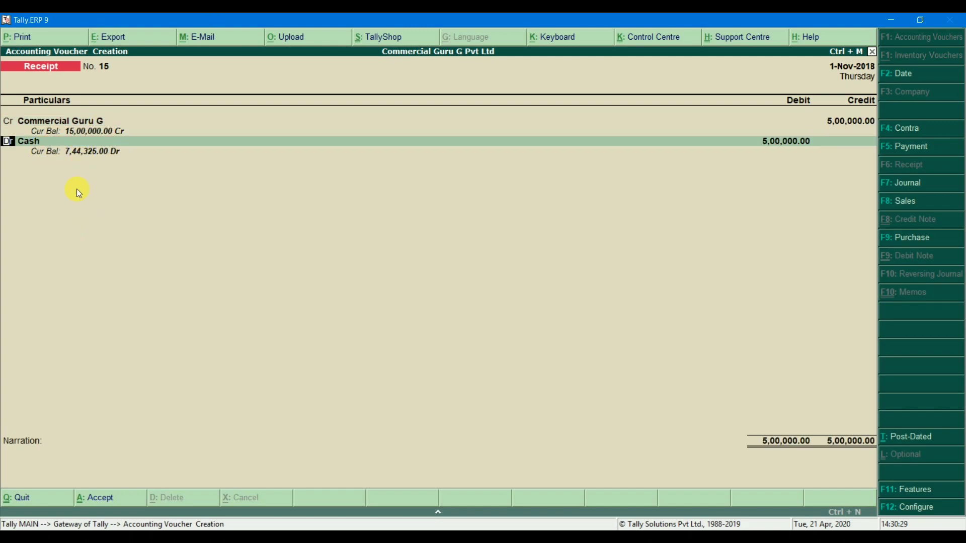
{"action": "key", "text": "Return"}
{"action": "key", "text": "Return"}
{"action": "key", "text": "Return"}
{"action": "key", "text": "Return"}
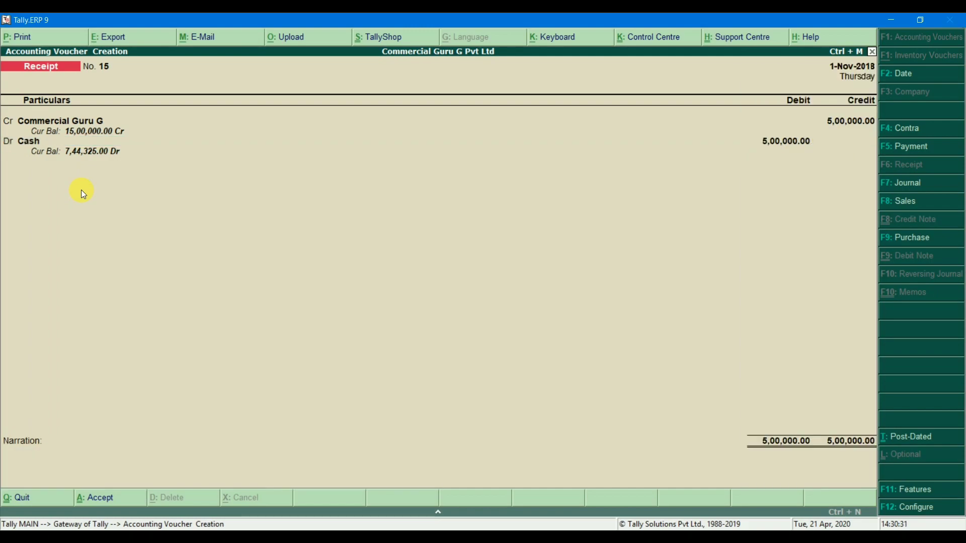
{"action": "key", "text": "Return"}
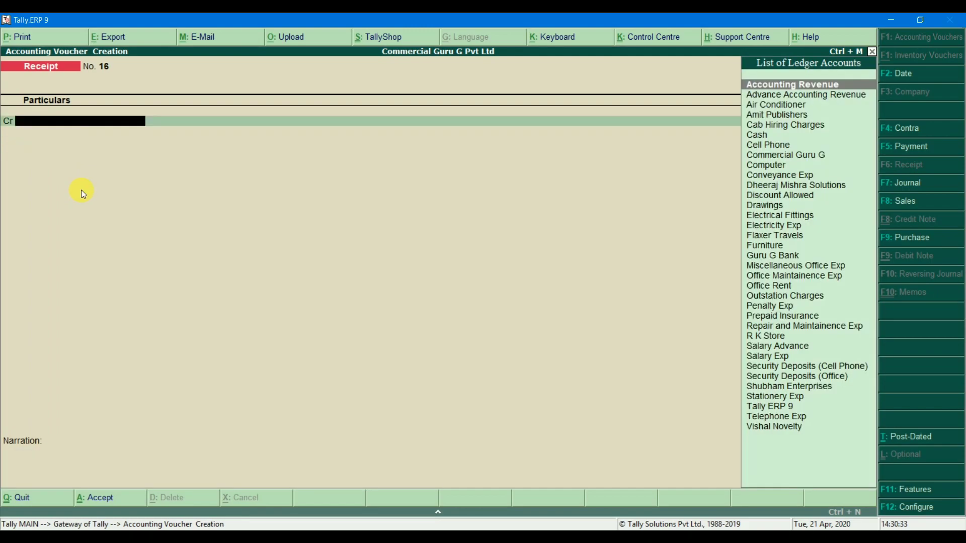
- Switch to Adobe Reader and highlight transaction 90 about the cash withdrawn for personal use
{"action": "key", "text": "alt+Tab"}
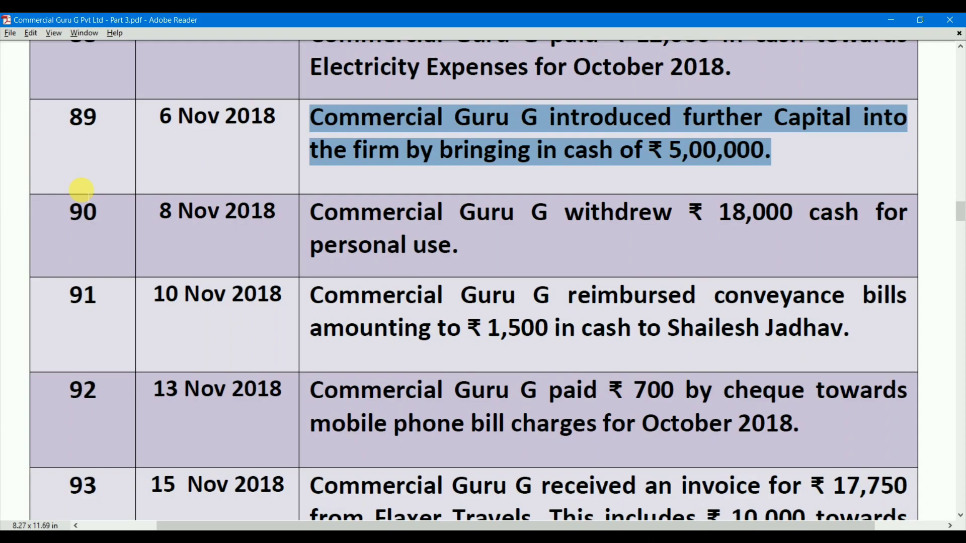
{"action": "scroll", "coordinate": [536, 176], "scroll_direction": "down", "scroll_amount": 1}
{"action": "scroll", "coordinate": [536, 176], "scroll_direction": "down", "scroll_amount": 3}
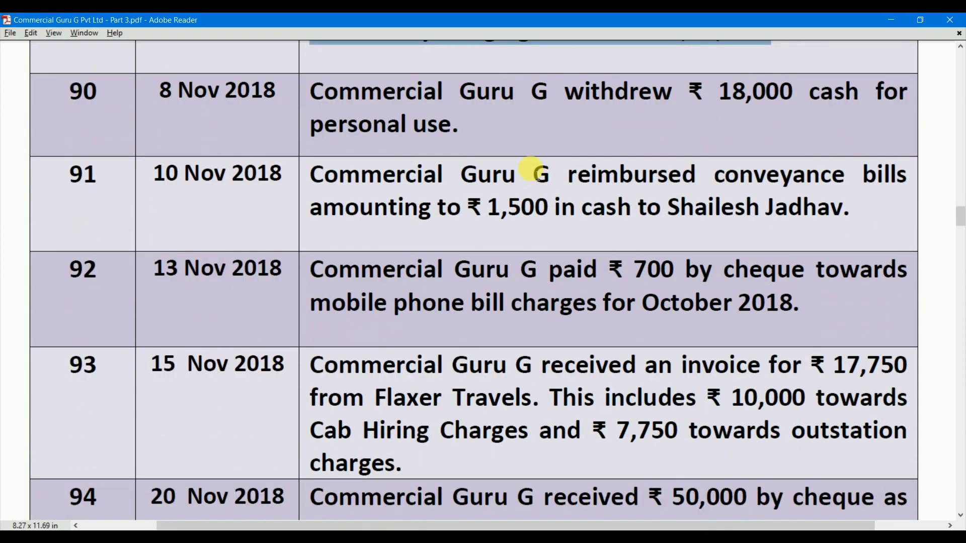
{"action": "left_click_drag", "start_coordinate": [468, 136], "coordinate": [345, 86]}
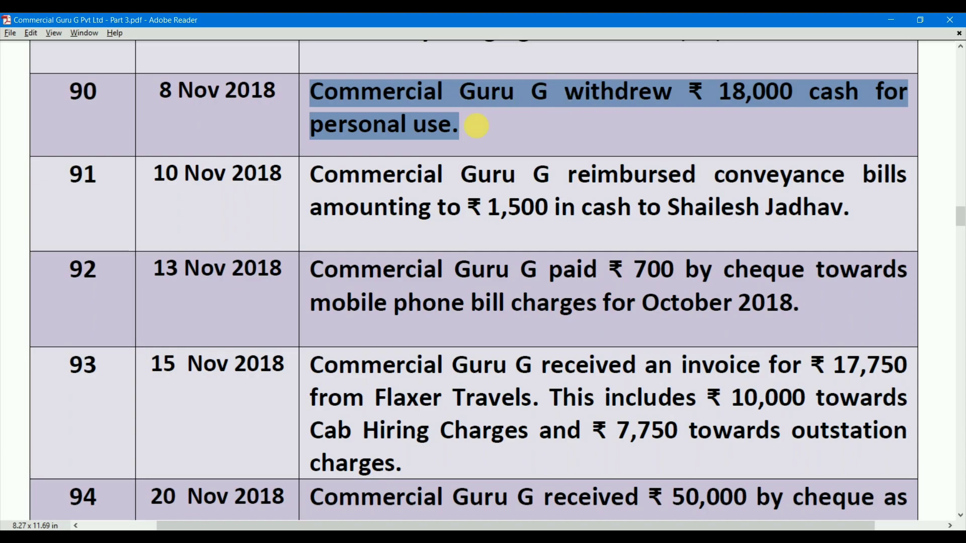
{"action": "left_click", "coordinate": [485, 131]}
{"action": "left_click_drag", "start_coordinate": [461, 129], "coordinate": [334, 93]}
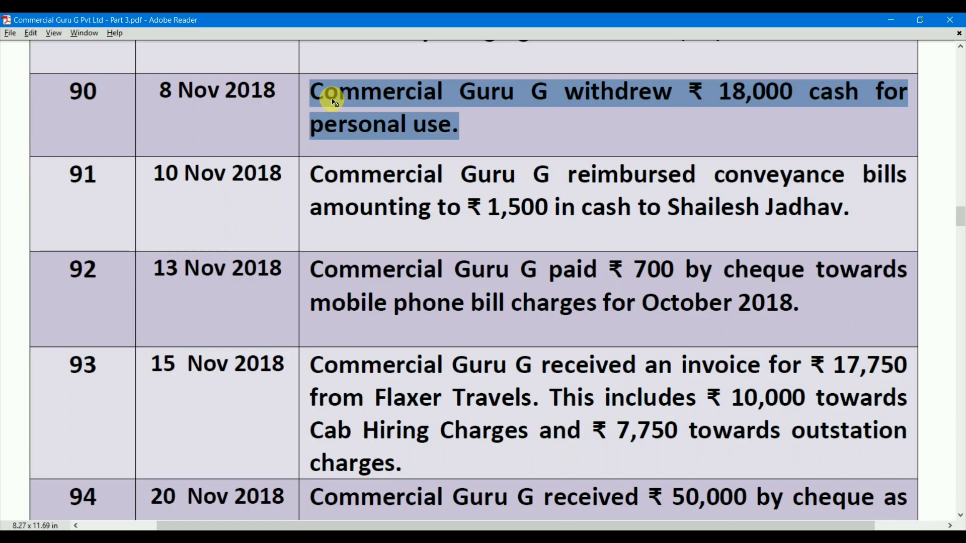
{"action": "left_click", "coordinate": [480, 122]}
{"action": "left_click_drag", "start_coordinate": [453, 125], "coordinate": [297, 86]}
{"action": "left_click", "coordinate": [476, 126]}
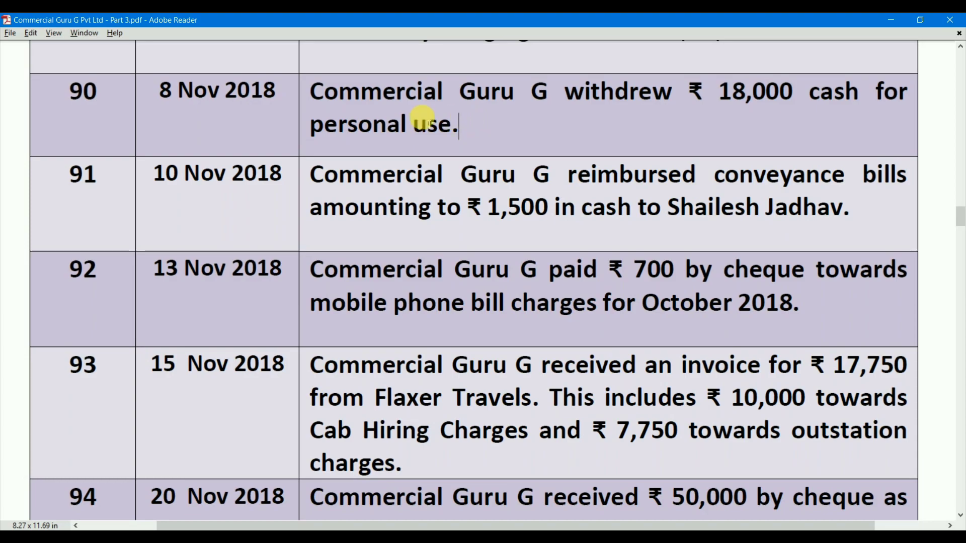
- Highlight "Commercial Guru G" and "18,000 cash" in the text of transaction 90
{"action": "left_click_drag", "start_coordinate": [333, 83], "coordinate": [533, 93]}
{"action": "left_click", "coordinate": [624, 93]}
{"action": "left_click", "coordinate": [770, 88]}
{"action": "left_click_drag", "start_coordinate": [767, 95], "coordinate": [819, 106]}
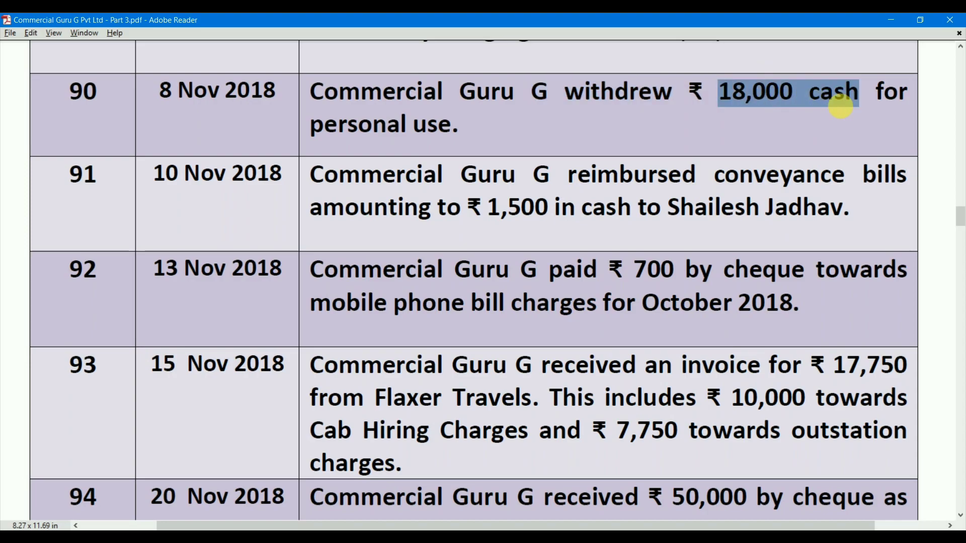
- Study transaction 90 in the PDF, highlighting the amount 18,000 and the words "for personal use"
{"action": "left_click_drag", "start_coordinate": [451, 124], "coordinate": [853, 94]}
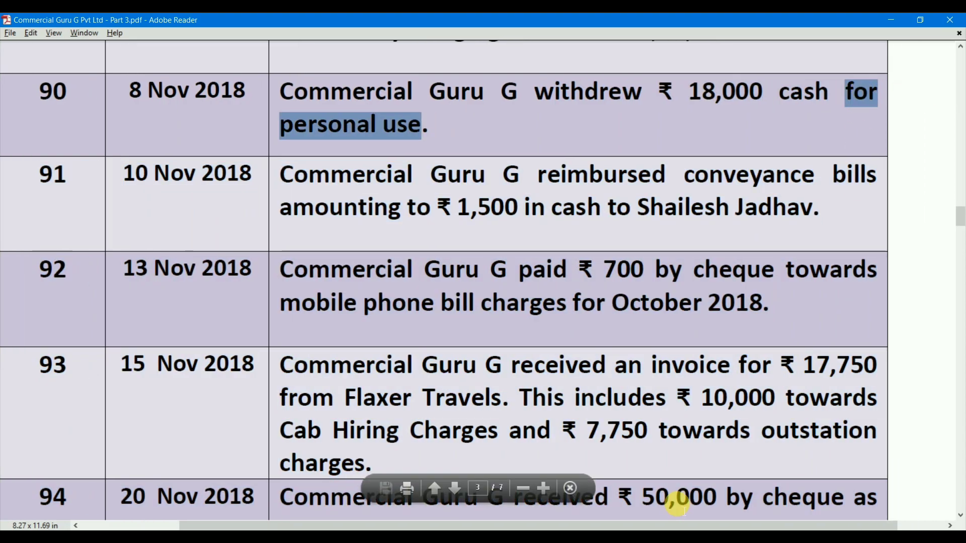
{"action": "left_click_drag", "start_coordinate": [660, 526], "coordinate": [638, 528]}
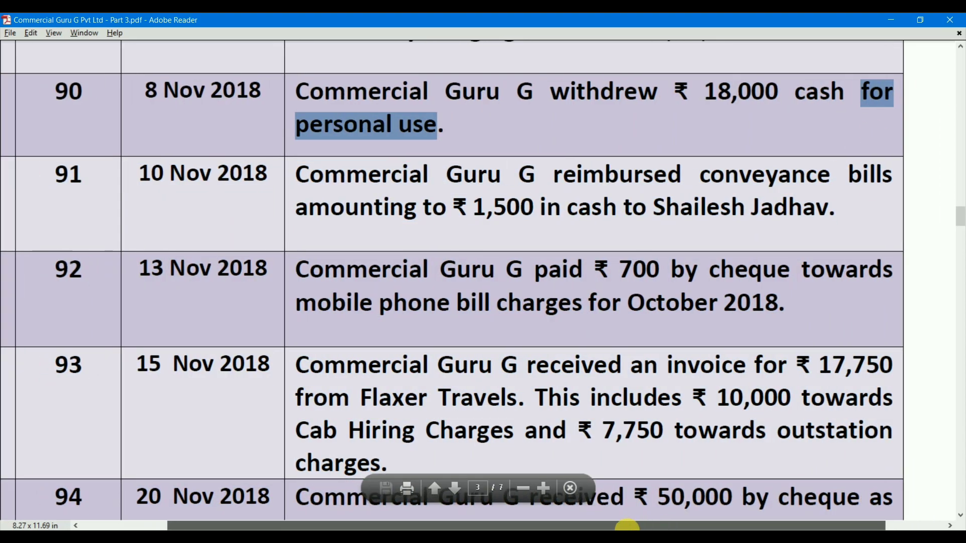
{"action": "scroll", "coordinate": [638, 528], "scroll_direction": "down", "scroll_amount": 3}
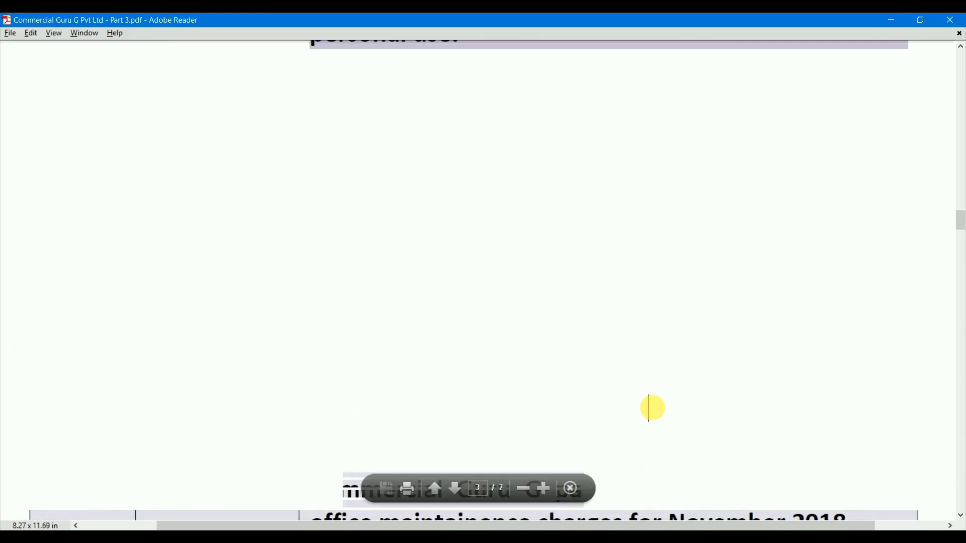
{"action": "scroll", "coordinate": [651, 409], "scroll_direction": "up", "scroll_amount": 4}
{"action": "scroll", "coordinate": [662, 408], "scroll_direction": "down", "scroll_amount": 2}
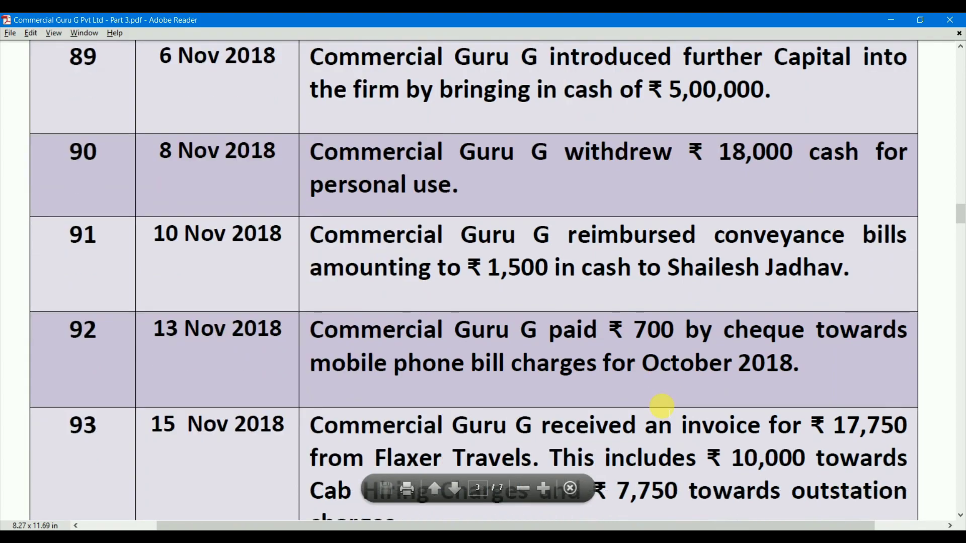
{"action": "scroll", "coordinate": [599, 339], "scroll_direction": "up", "scroll_amount": 1}
{"action": "scroll", "coordinate": [606, 393], "scroll_direction": "down", "scroll_amount": 2}
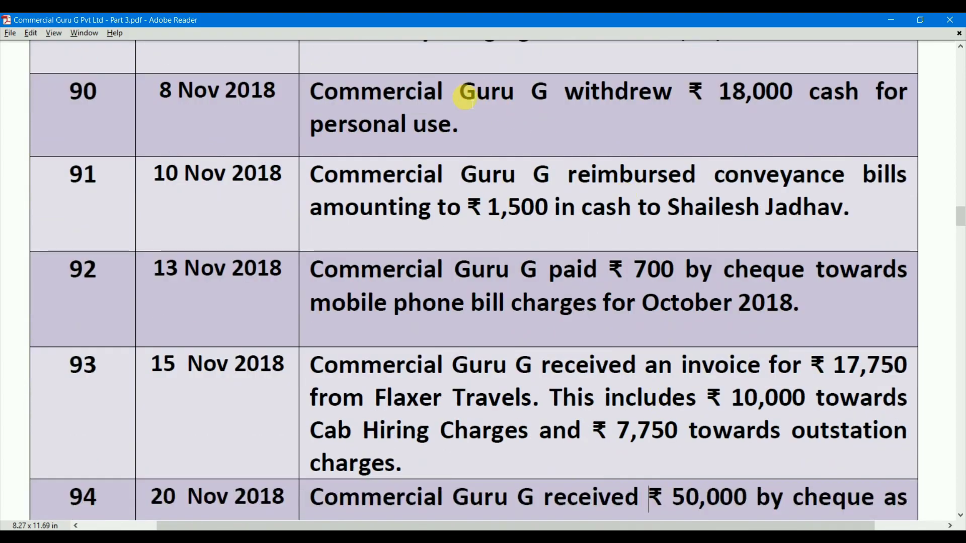
{"action": "left_click_drag", "start_coordinate": [720, 98], "coordinate": [801, 98]}
{"action": "left_click_drag", "start_coordinate": [460, 134], "coordinate": [345, 124]}
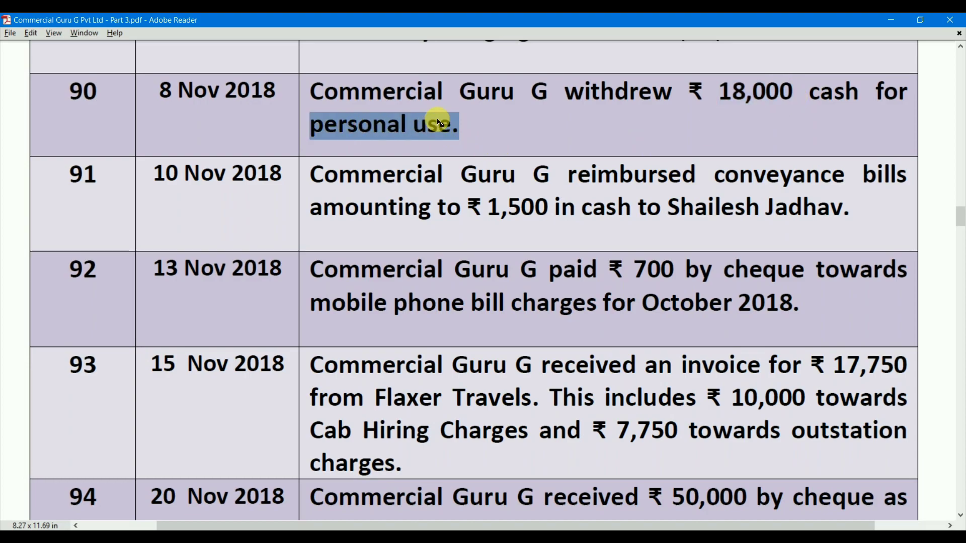
{"action": "left_click_drag", "start_coordinate": [793, 97], "coordinate": [739, 86]}
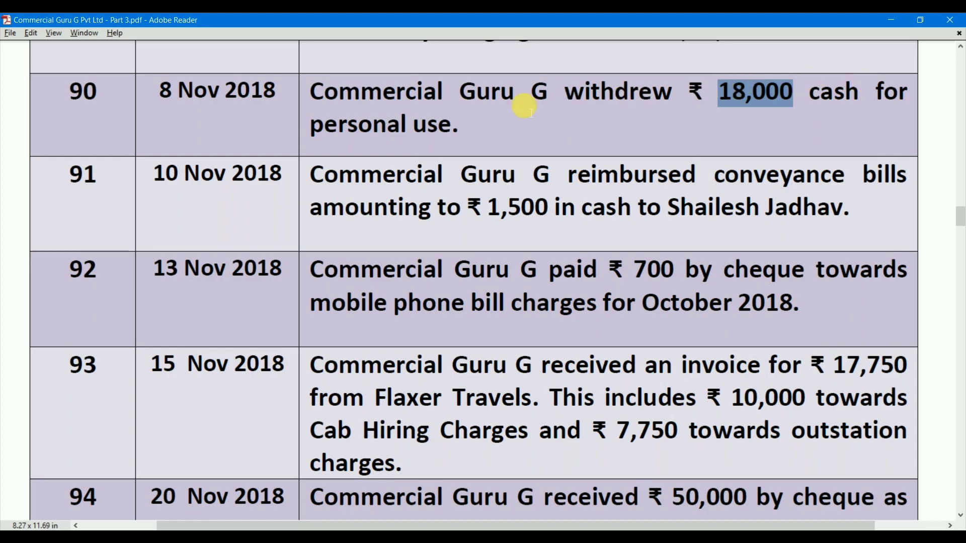
{"action": "left_click_drag", "start_coordinate": [458, 128], "coordinate": [371, 125]}
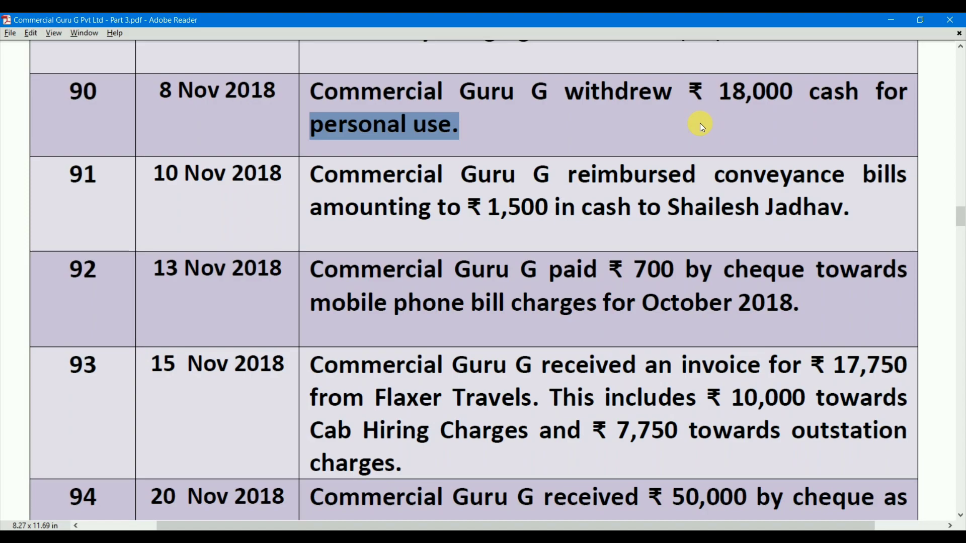
- Switch to Tally.ERP 9, record the cash withdrawn for personal use as a payment voucher debiting Drawings 18,000, and save it
{"action": "key", "text": "alt+Tab"}
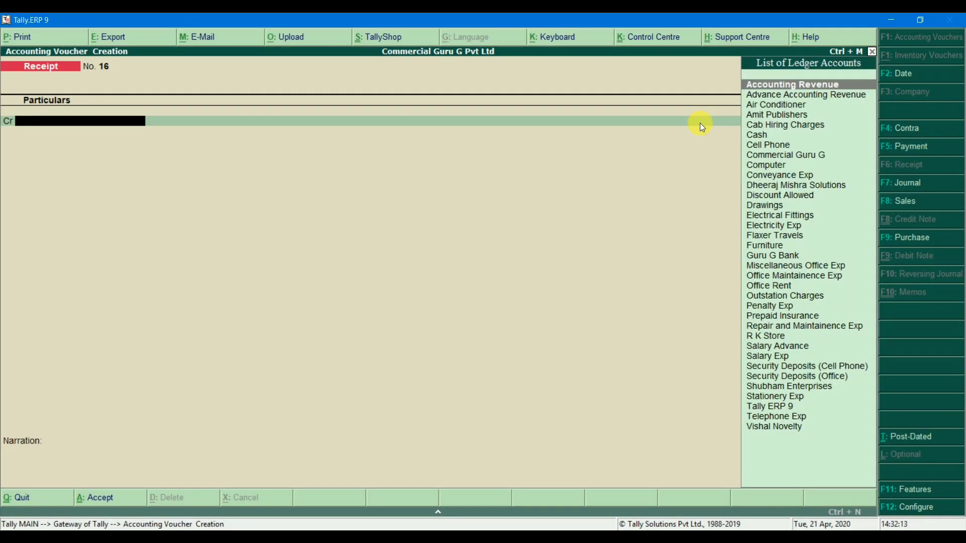
{"action": "key", "text": "F5"}
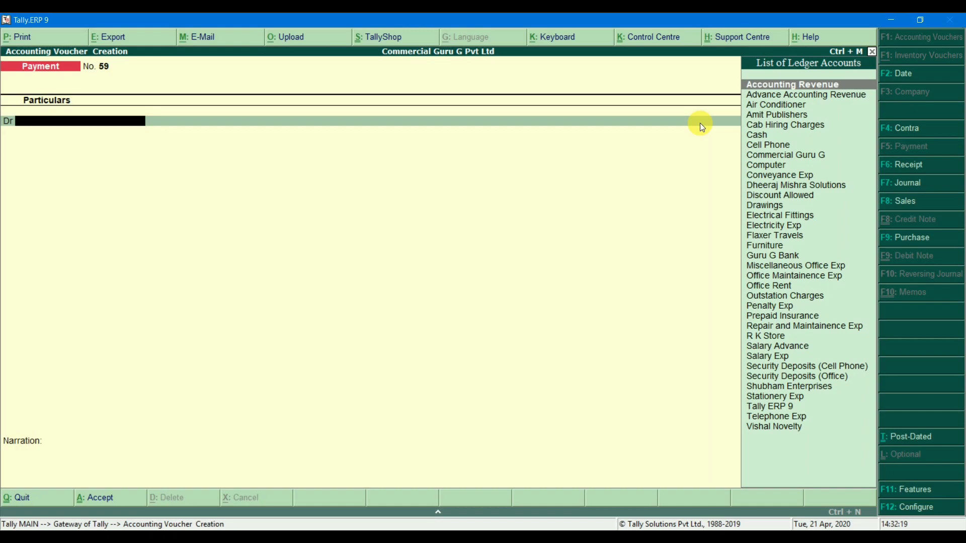
{"action": "type", "text": "Dra"}
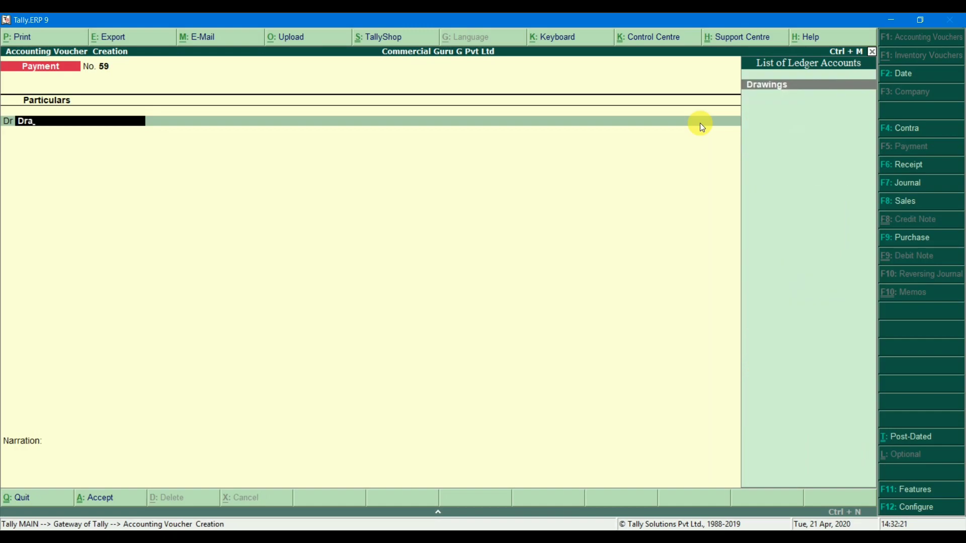
{"action": "key", "text": "Return"}
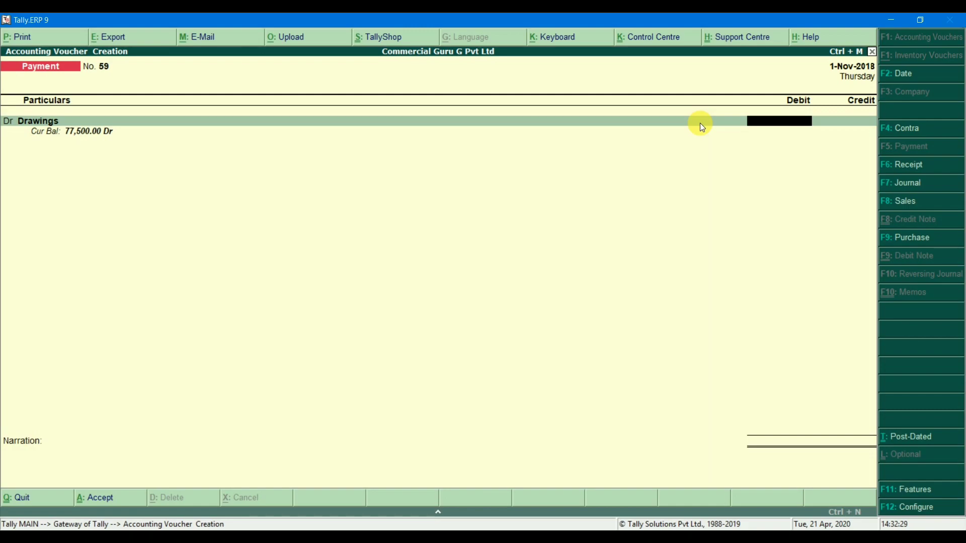
{"action": "type", "text": "18000"}
{"action": "key", "text": "Return"}
{"action": "key", "text": "Return"}
{"action": "key", "text": "Return"}
{"action": "key", "text": "Return"}
{"action": "key", "text": "Return"}
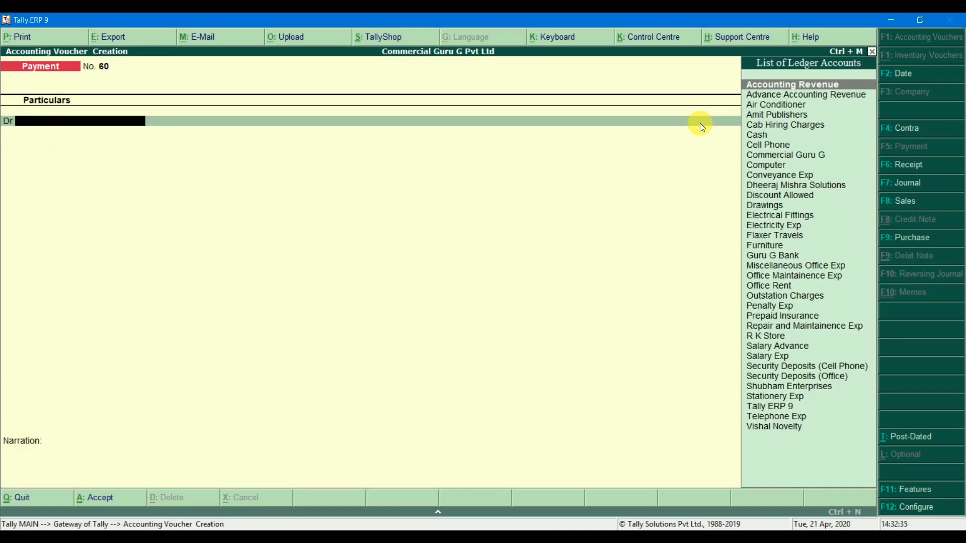
- Switch to Adobe Reader and highlight transaction 91 about the conveyance bills reimbursed in cash
{"action": "key", "text": "alt+Tab"}
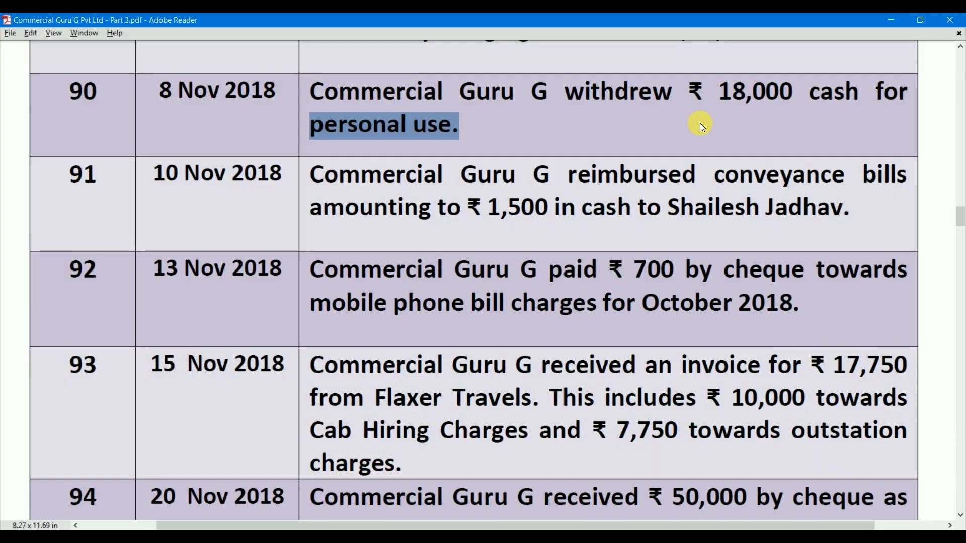
{"action": "scroll", "coordinate": [816, 143], "scroll_direction": "down", "scroll_amount": 1}
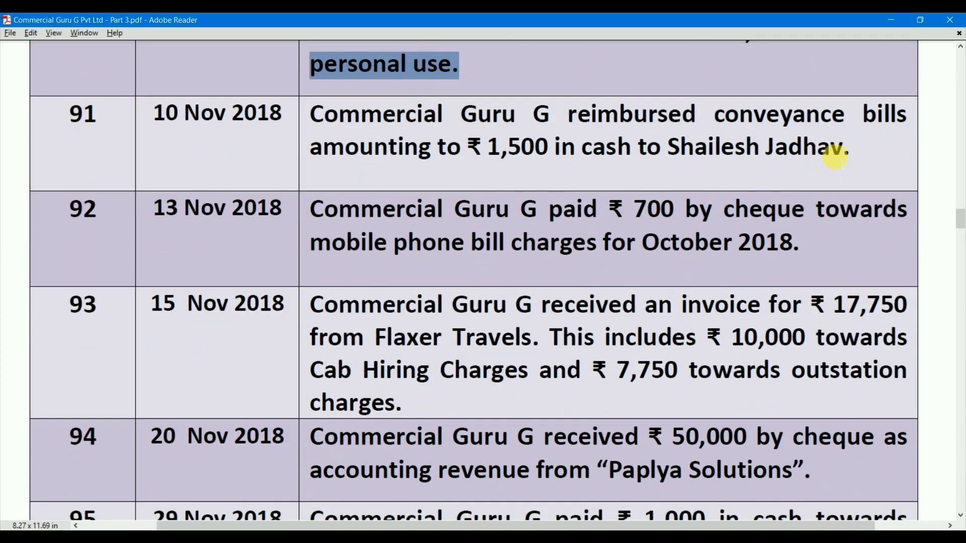
{"action": "left_click_drag", "start_coordinate": [856, 148], "coordinate": [312, 115]}
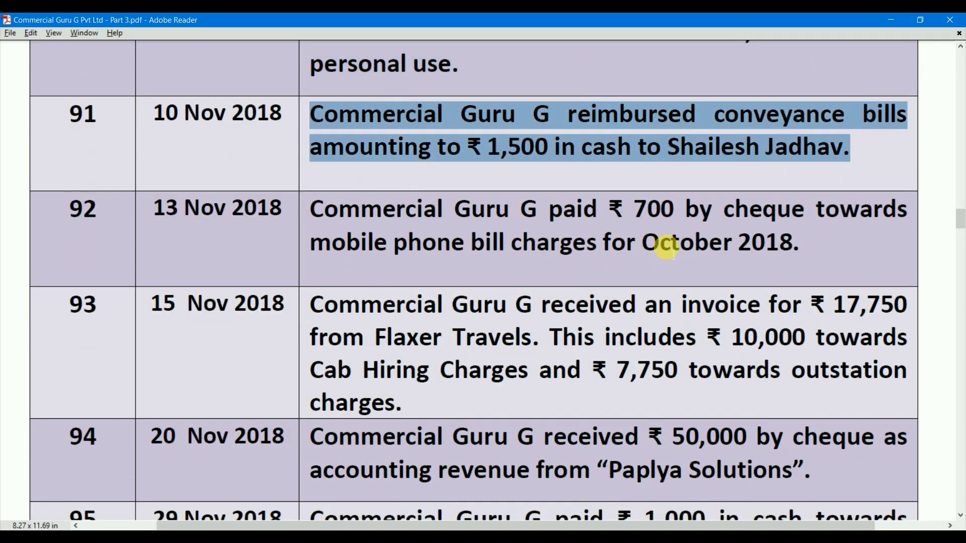
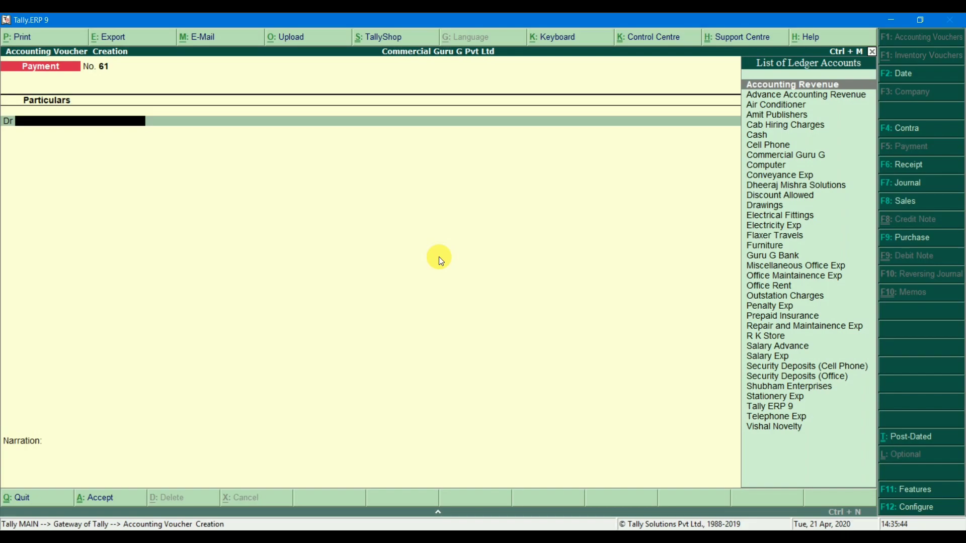
- Debit Telephone Exp 700 and credit Guru G Bank 700 in the payment voucher for the mobile phone bill
{"action": "type", "text": "Tele"}
{"action": "key", "text": "Return"}
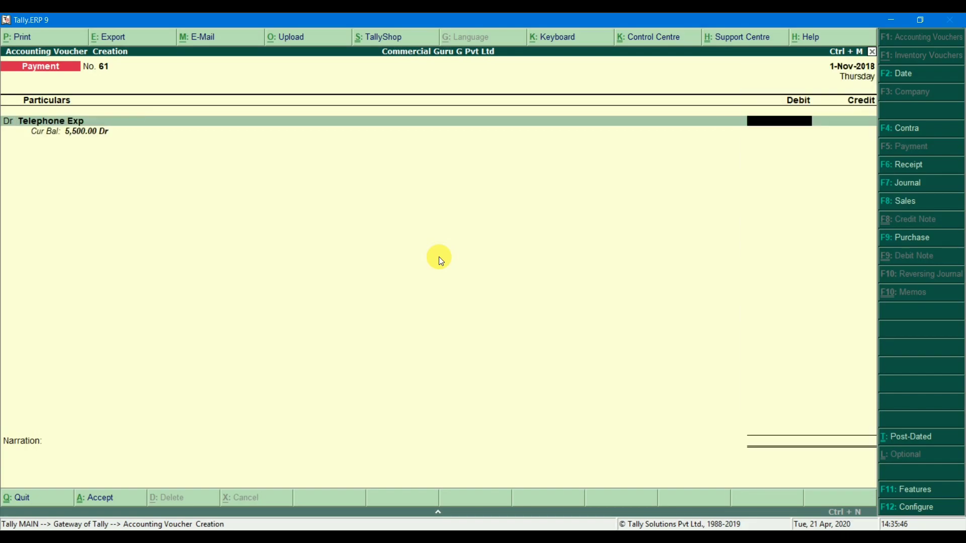
{"action": "type", "text": "700"}
{"action": "key", "text": "Return"}
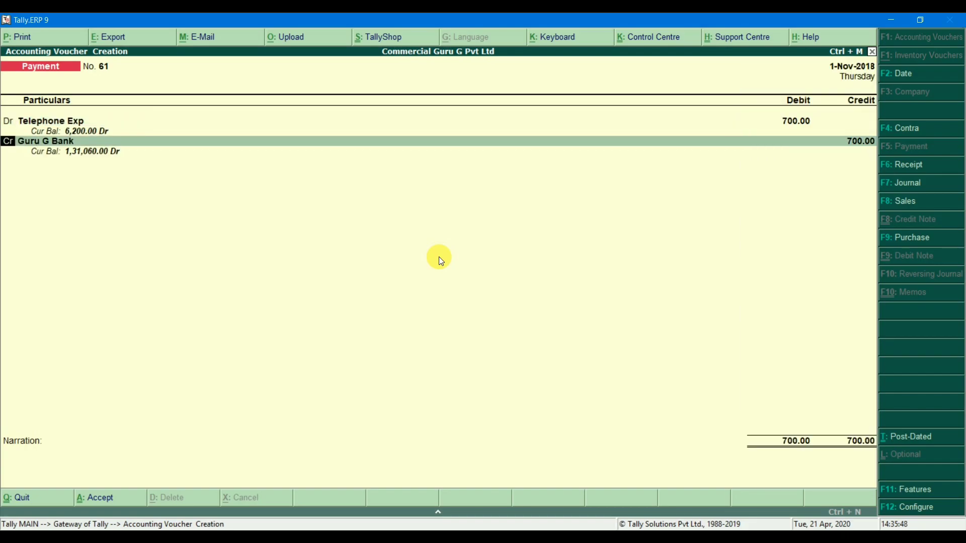
{"action": "key", "text": "Return"}
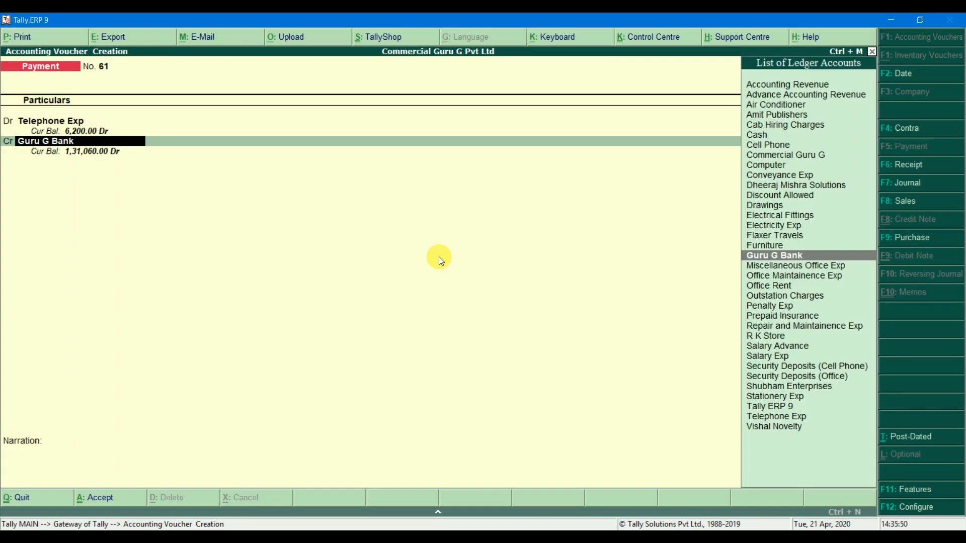
{"action": "key", "text": "Return"}
{"action": "key", "text": "Return"}
{"action": "key", "text": "Return"}
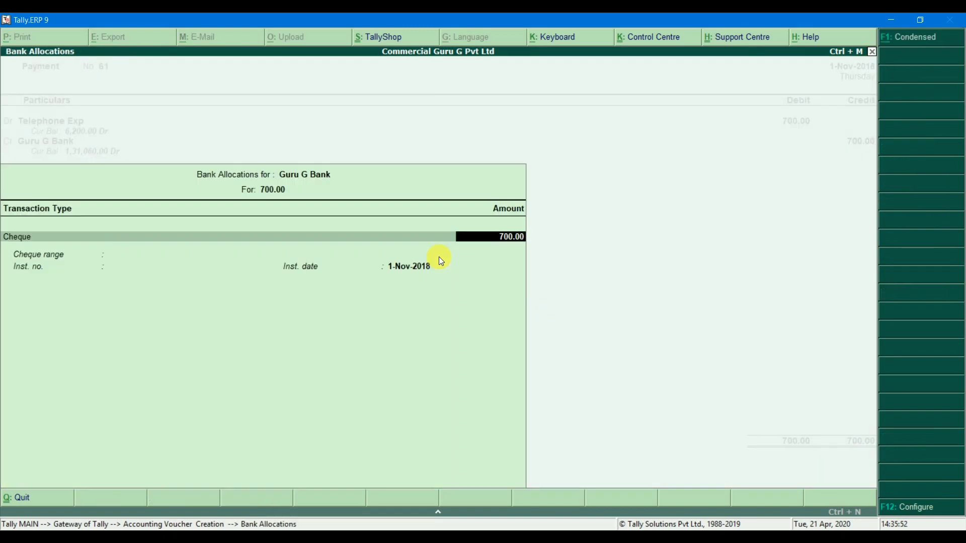
- Accept the 700 cheque allocation for Guru G Bank without an instrument number and save the payment voucher without a narration
{"action": "key", "text": "Return"}
{"action": "key", "text": "Return"}
{"action": "key", "text": "Return"}
{"action": "key", "text": "Return"}
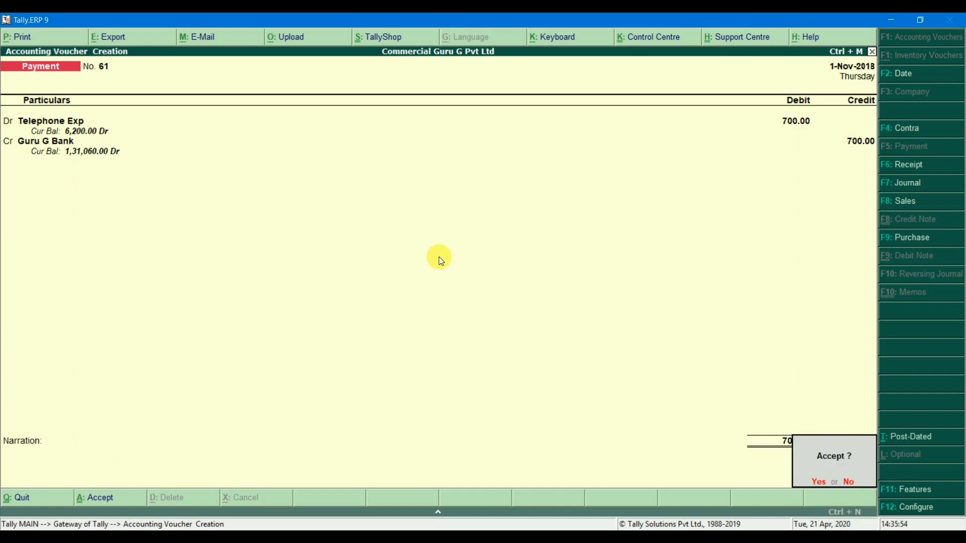
{"action": "key", "text": "Return"}
- Switch to Adobe Reader and highlight the full text of transaction 93 about the Flaxer Travels invoice
{"action": "key", "text": "alt+Tab"}
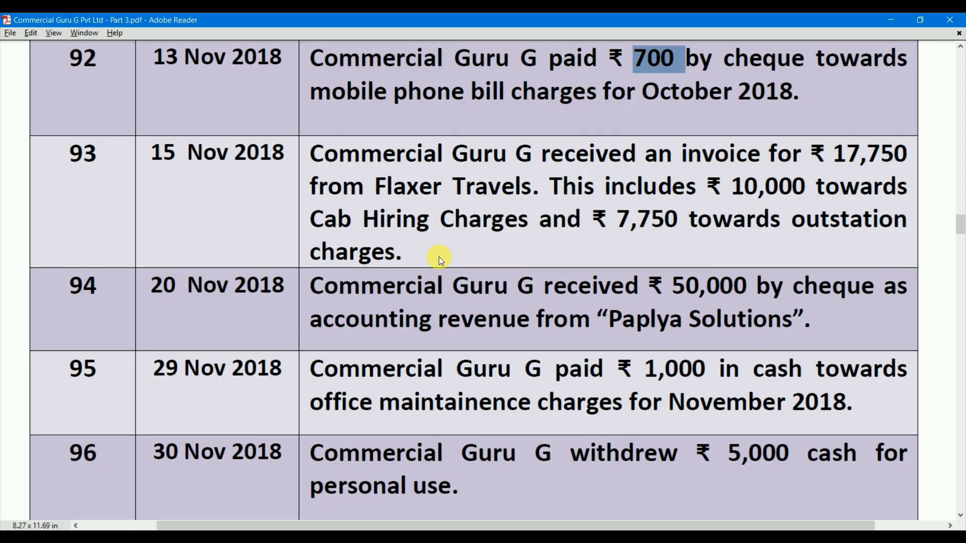
{"action": "scroll", "coordinate": [416, 220], "scroll_direction": "down", "scroll_amount": 3}
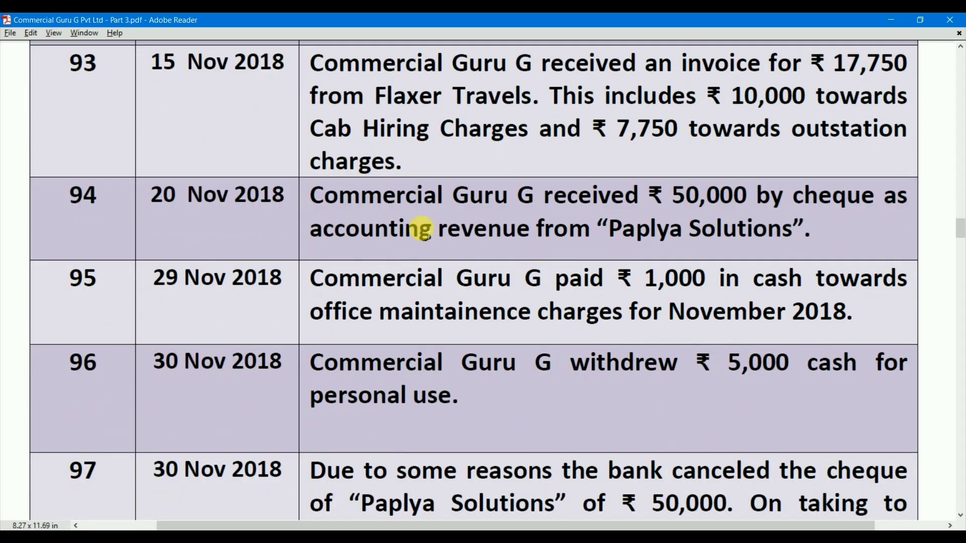
{"action": "left_click_drag", "start_coordinate": [403, 161], "coordinate": [310, 63]}
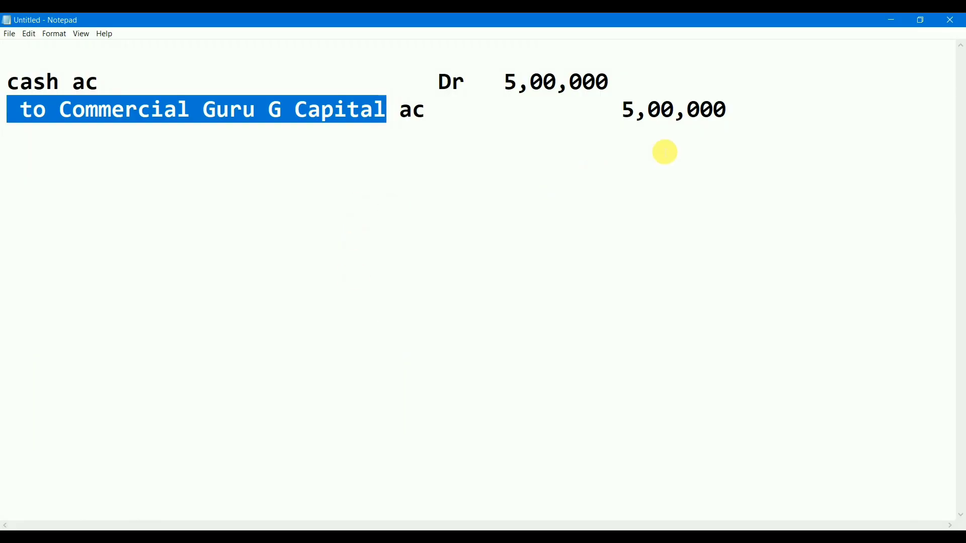
- Clear the cash and capital journal entry from the untitled Notepad document and start a new line
{"action": "left_click_drag", "start_coordinate": [733, 123], "coordinate": [31, 80]}
{"action": "left_click", "coordinate": [33, 81]}
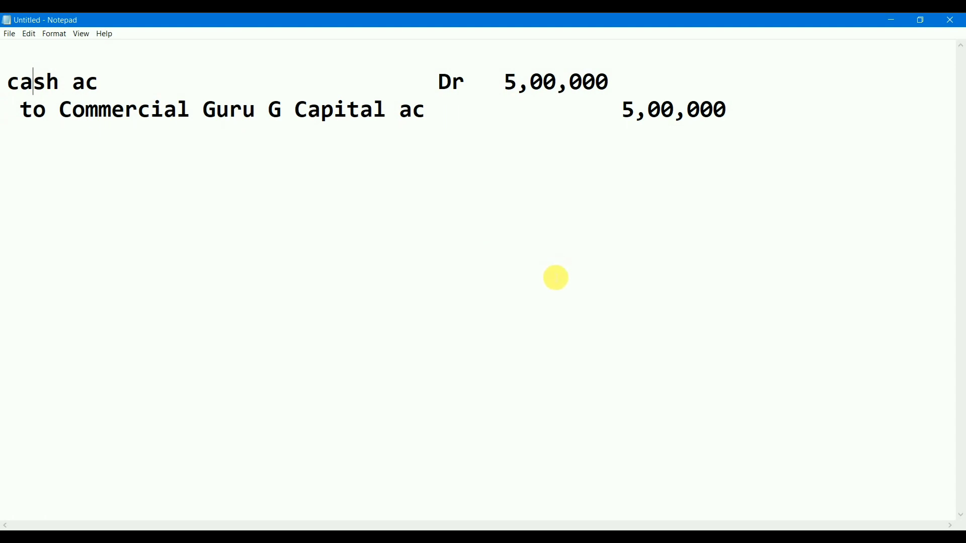
{"action": "key", "text": "ctrl+a"}
{"action": "key", "text": "Delete"}
{"action": "key", "text": "Return"}
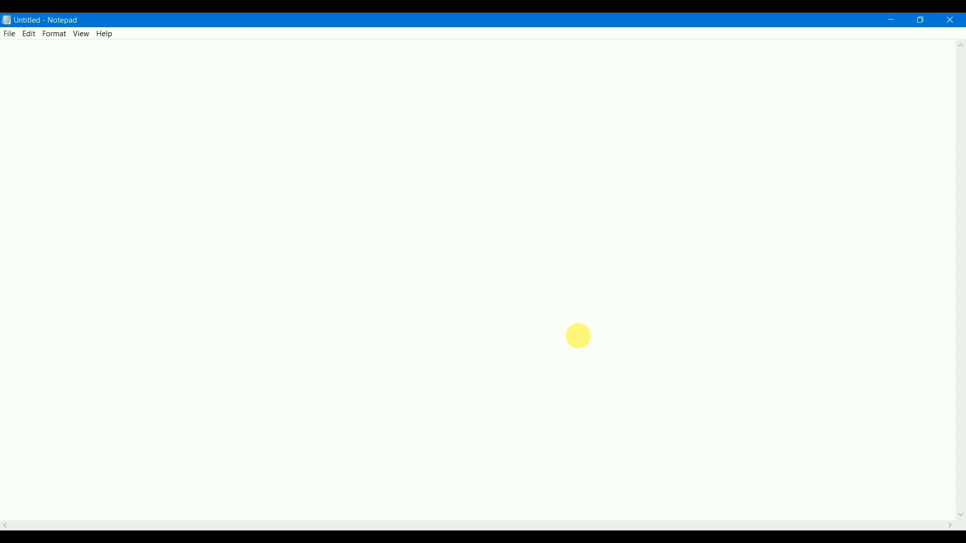
- Switch to Adobe Reader and highlight "17,750", "from Flaxer Travels" and "received an invoice" in transaction 93
{"action": "key", "text": "alt+Tab"}
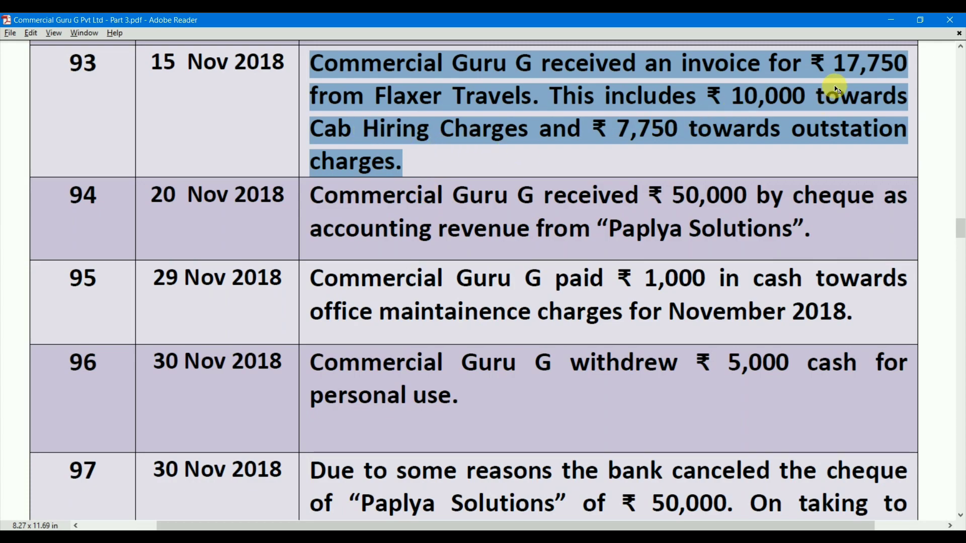
{"action": "left_click_drag", "start_coordinate": [834, 60], "coordinate": [908, 63]}
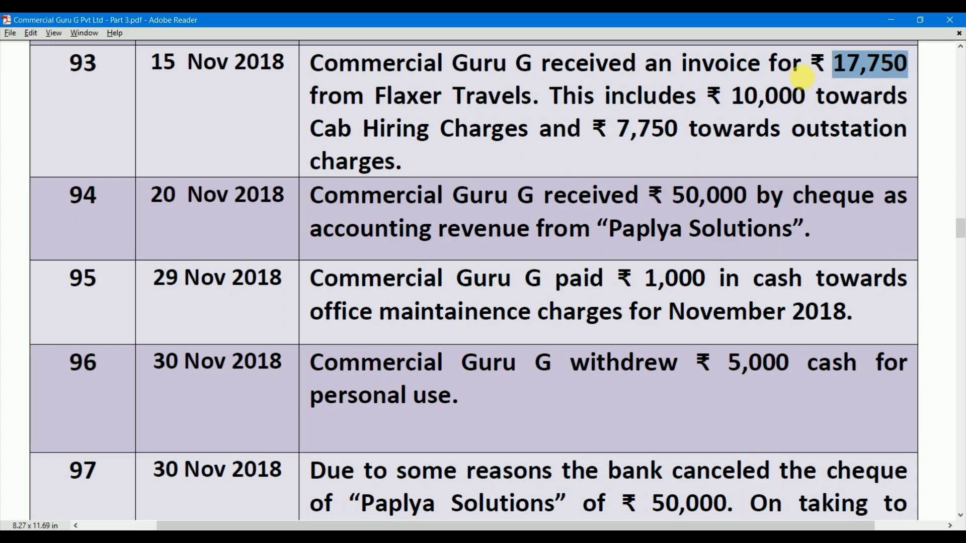
{"action": "left_click_drag", "start_coordinate": [538, 98], "coordinate": [355, 103]}
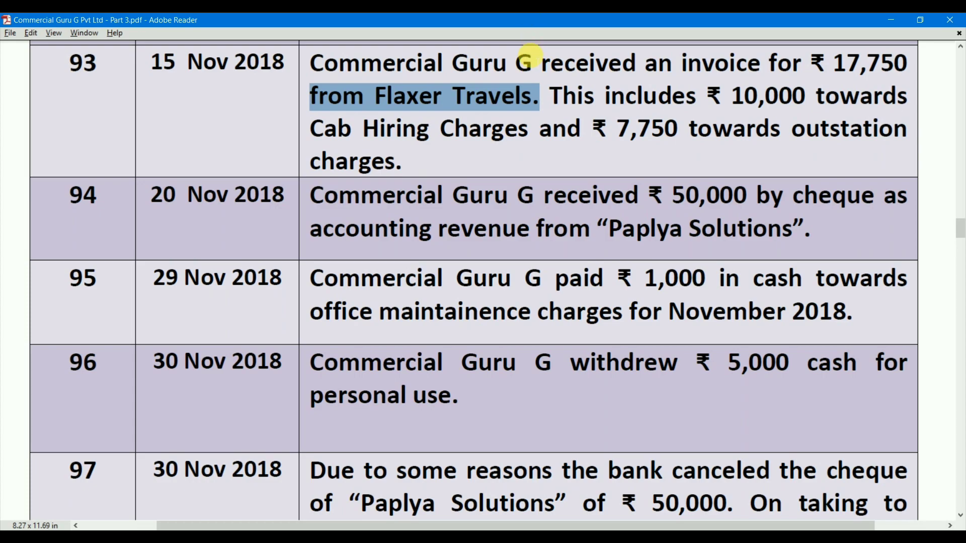
{"action": "left_click_drag", "start_coordinate": [543, 65], "coordinate": [653, 73]}
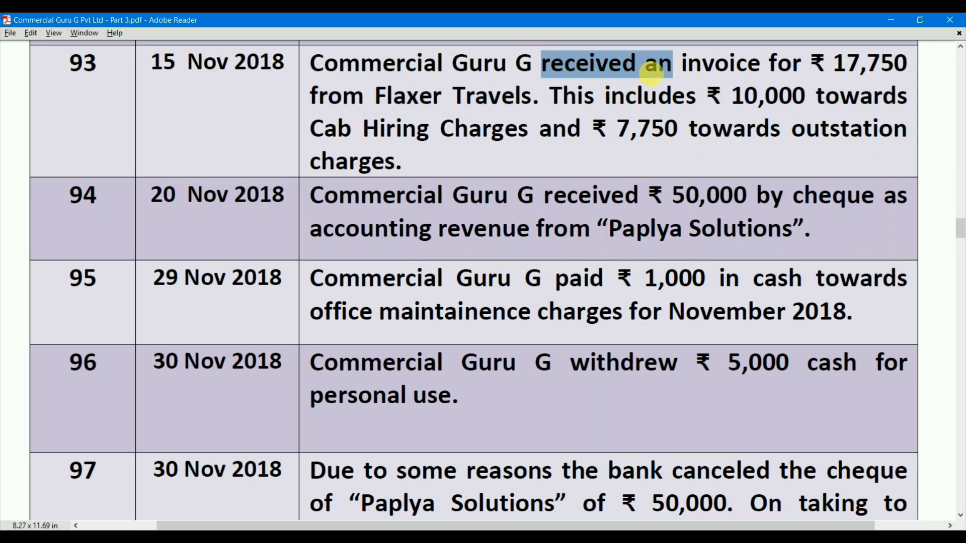
{"action": "left_click_drag", "start_coordinate": [831, 63], "coordinate": [909, 65]}
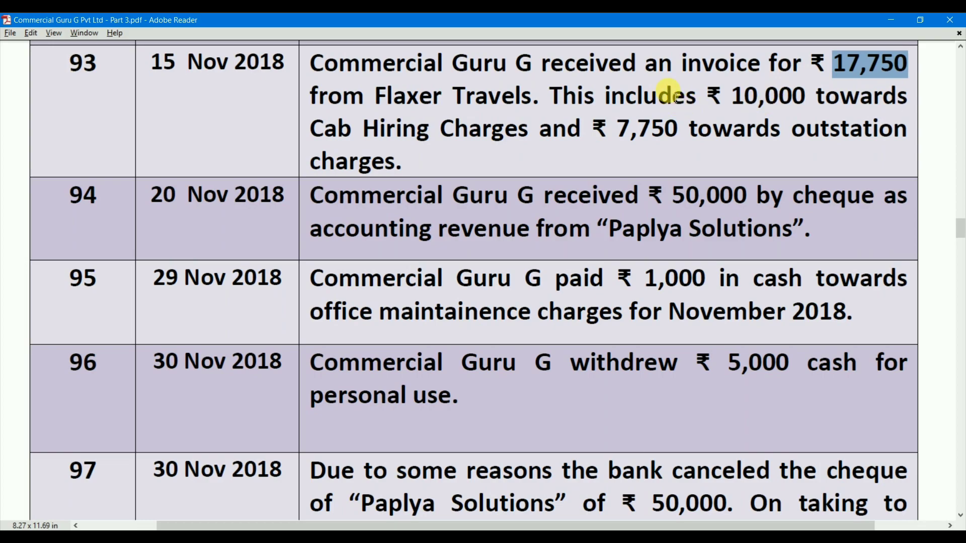
{"action": "left_click_drag", "start_coordinate": [546, 64], "coordinate": [758, 67]}
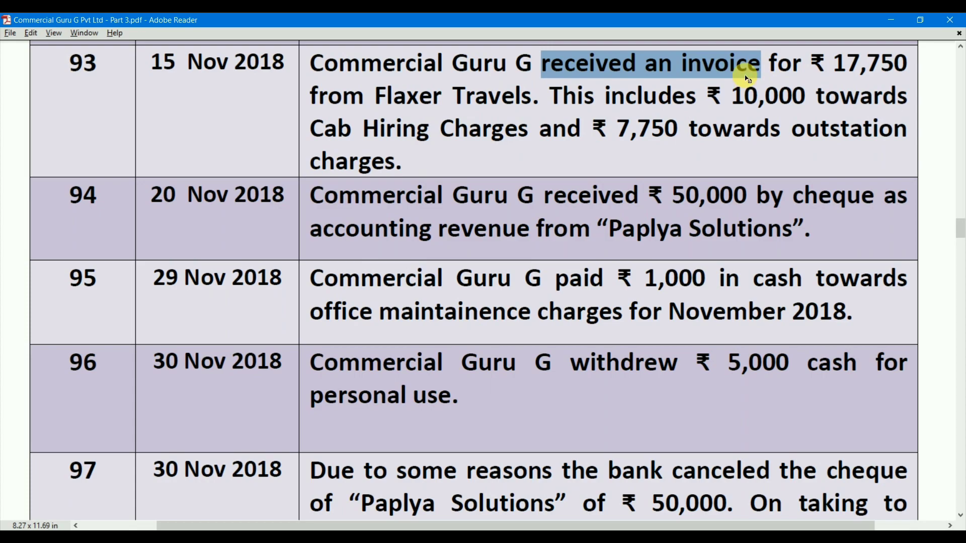
{"action": "left_click", "coordinate": [752, 71]}
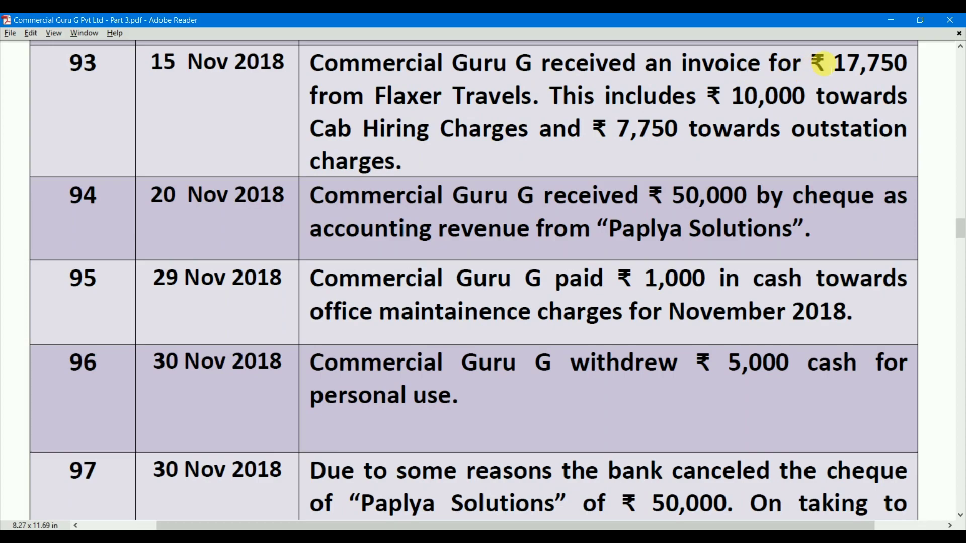
{"action": "left_click_drag", "start_coordinate": [820, 63], "coordinate": [906, 65]}
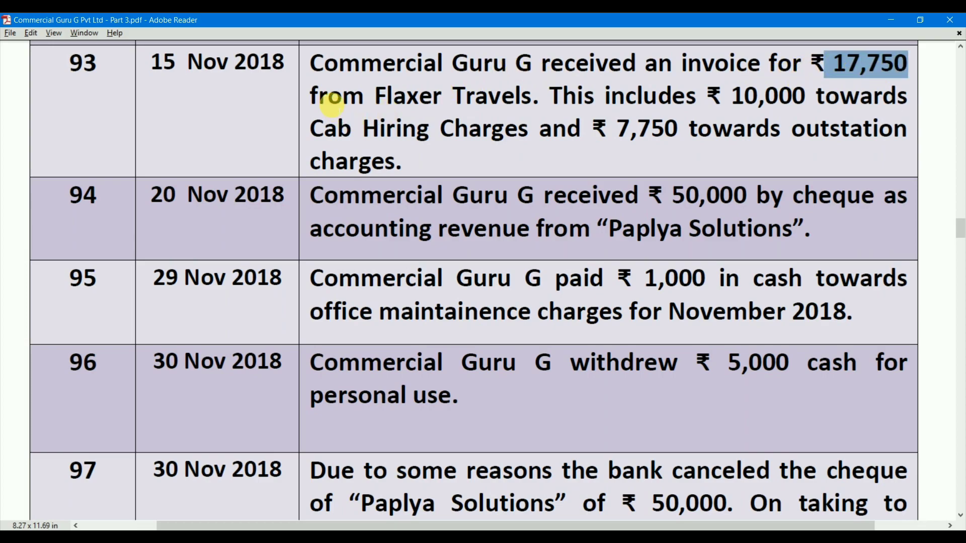
- Highlight the supplier name "Flaxer Travels" and the 10,000 cab hiring amount in transaction 93
{"action": "left_click", "coordinate": [739, 61]}
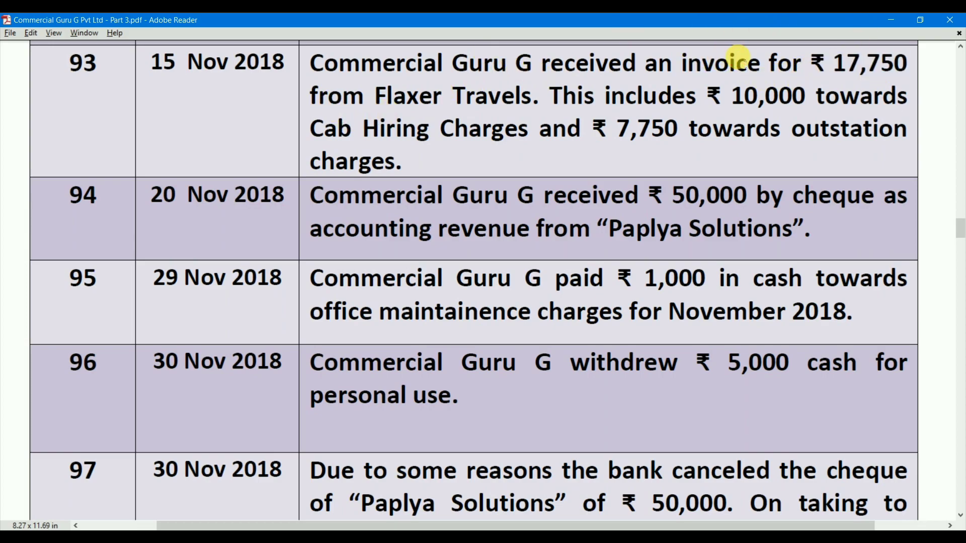
{"action": "left_click", "coordinate": [533, 96]}
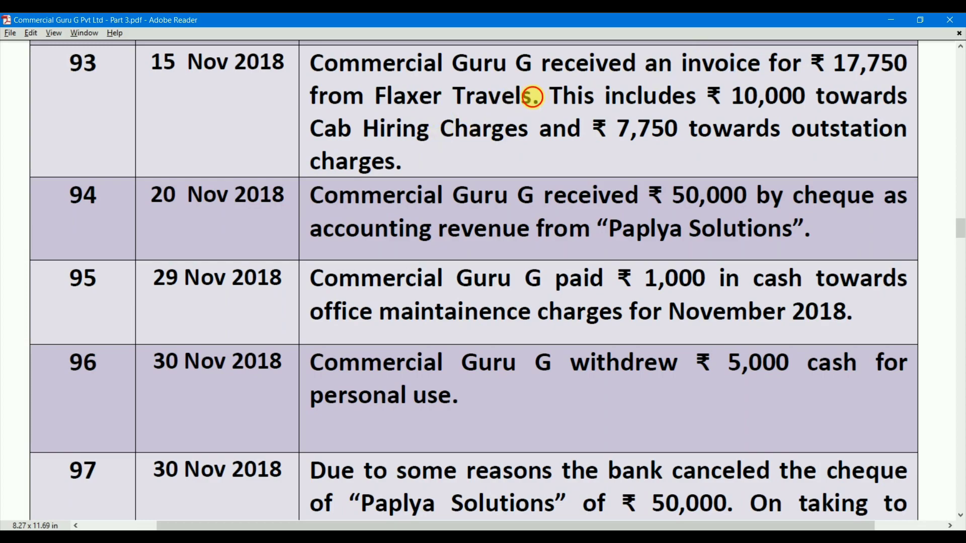
{"action": "left_click_drag", "start_coordinate": [533, 97], "coordinate": [403, 95]}
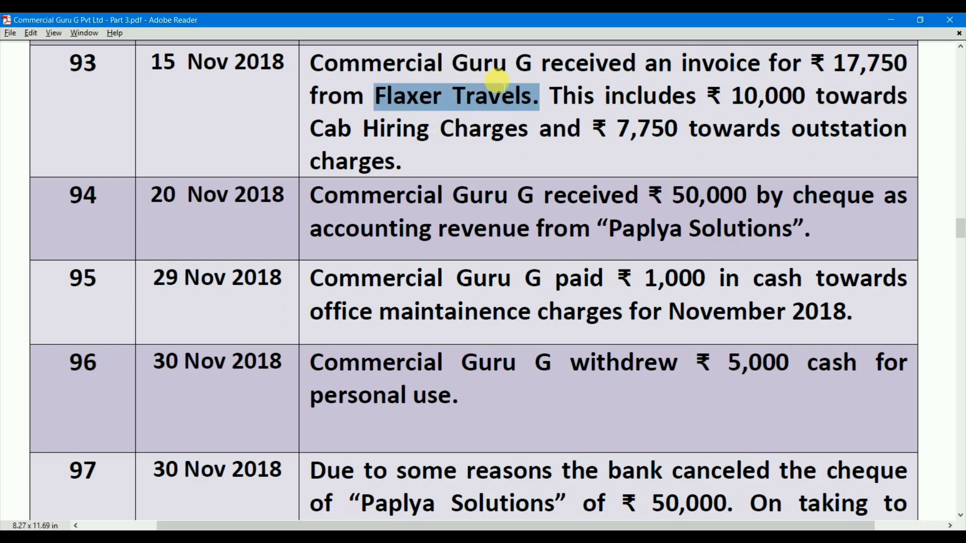
{"action": "left_click", "coordinate": [577, 97]}
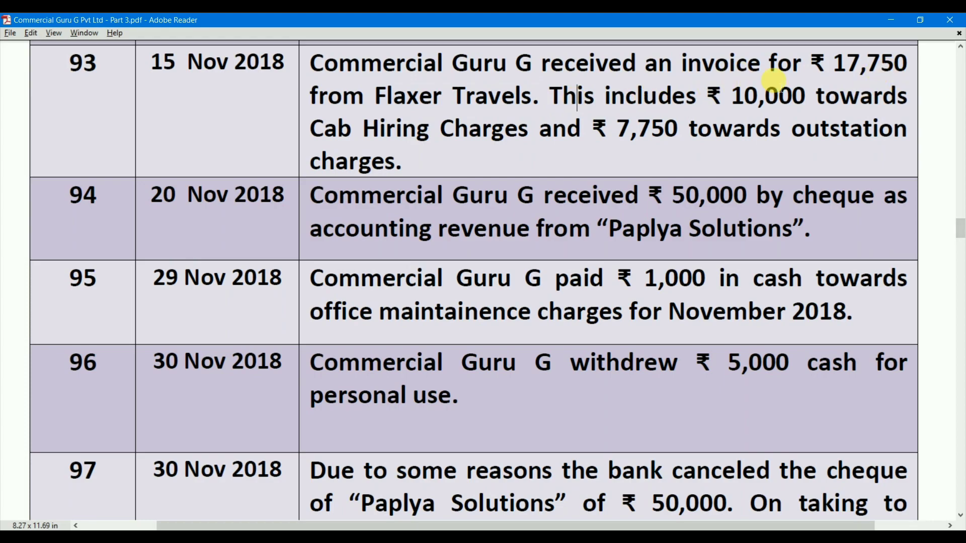
{"action": "left_click_drag", "start_coordinate": [744, 96], "coordinate": [791, 105]}
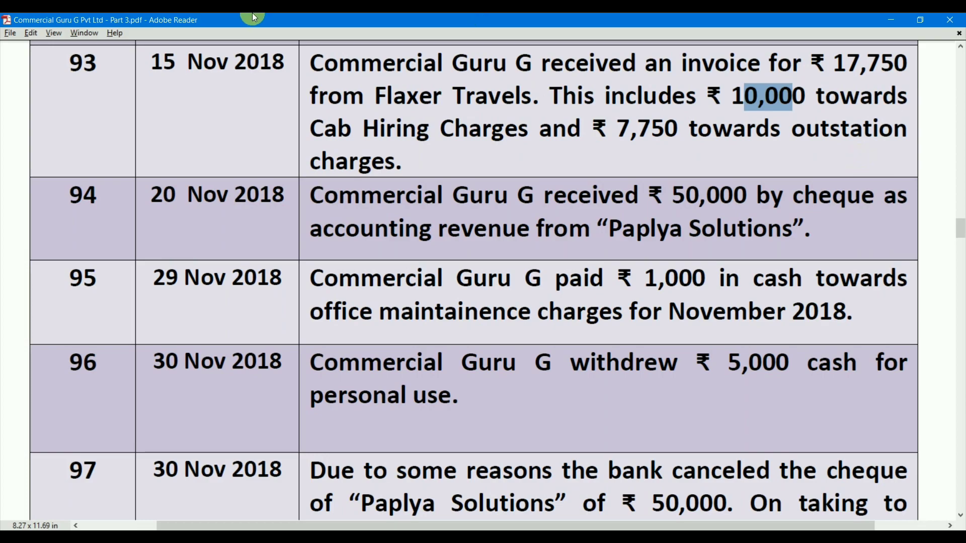
{"action": "left_click", "coordinate": [373, 95]}
{"action": "left_click_drag", "start_coordinate": [373, 95], "coordinate": [501, 97]}
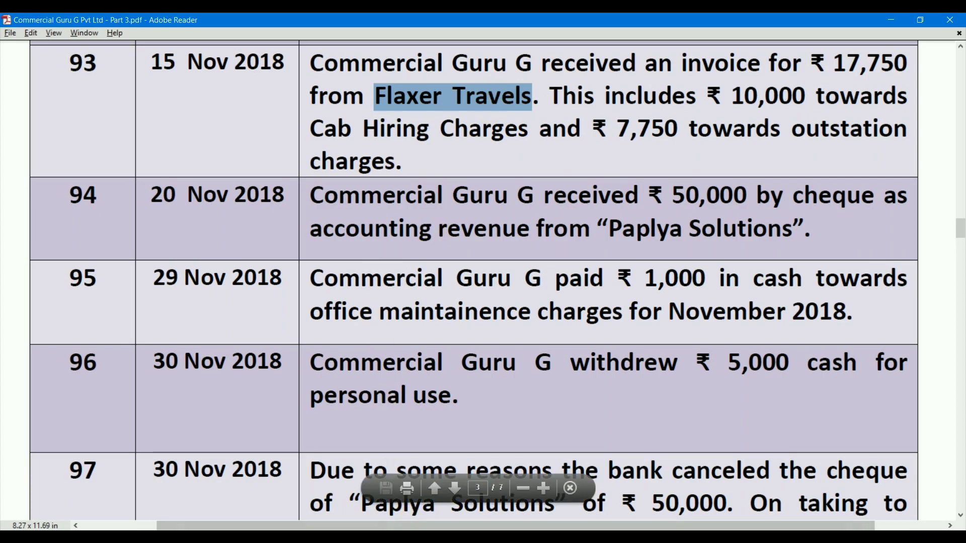
- Switch to Tally.ERP 9, reopen accounting voucher creation and start a new journal voucher
{"action": "left_click", "coordinate": [424, 529]}
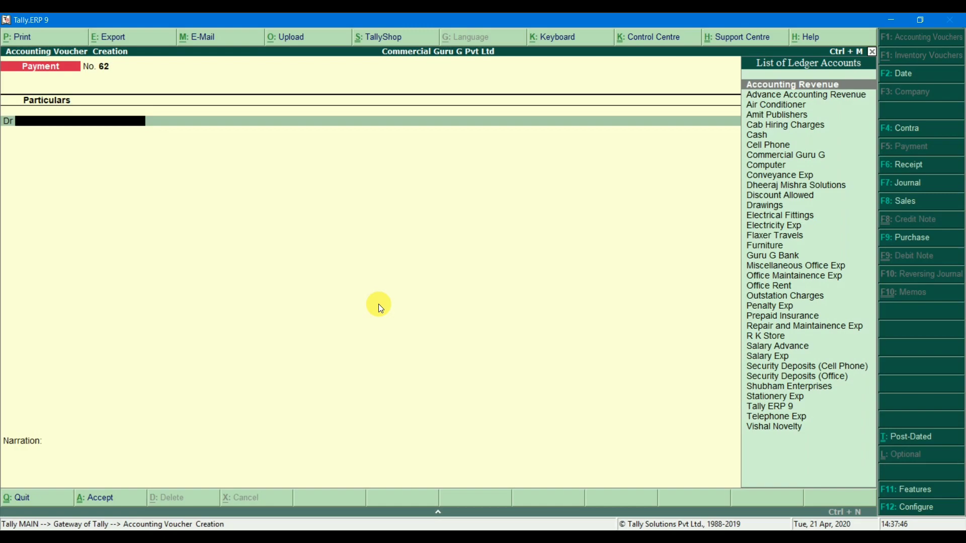
{"action": "key", "text": "Escape"}
{"action": "key", "text": "Return"}
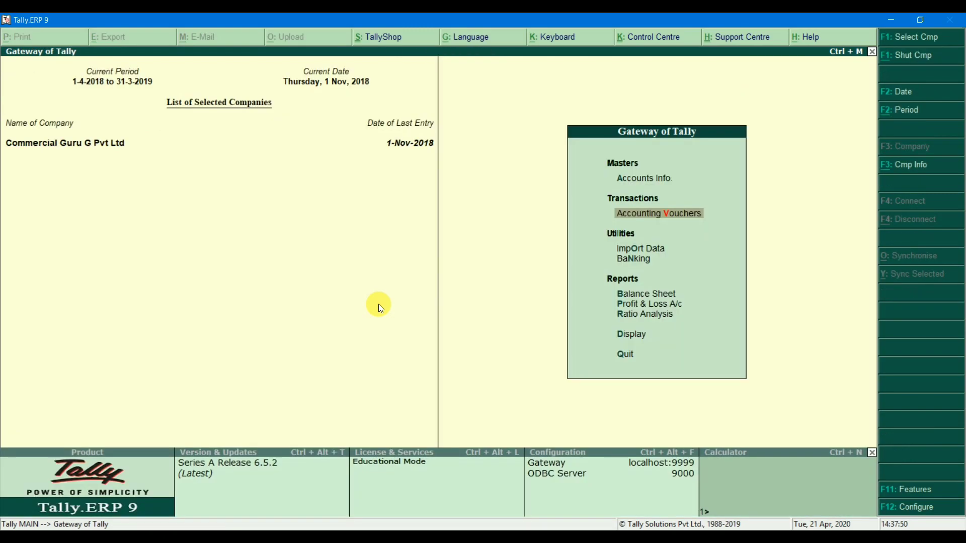
{"action": "key", "text": "Return"}
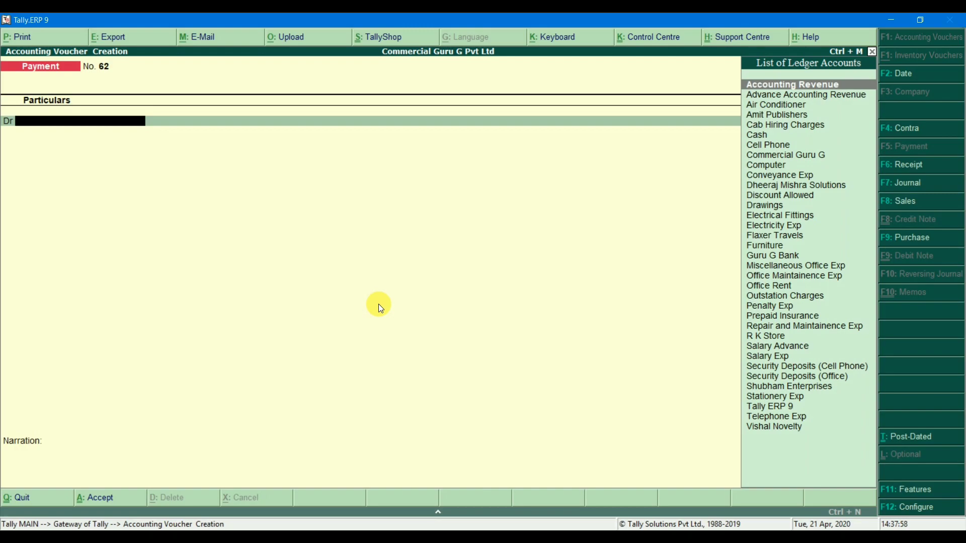
{"action": "key", "text": "F7"}
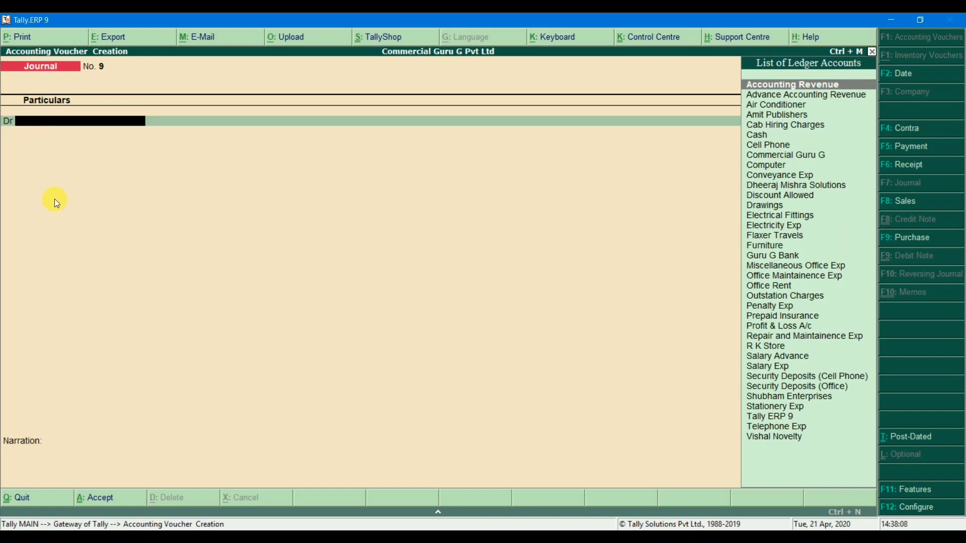
- Debit the Cab Hiring Charges ledger with 10,000 on the first line of the journal voucher
{"action": "type", "text": "Cab H"}
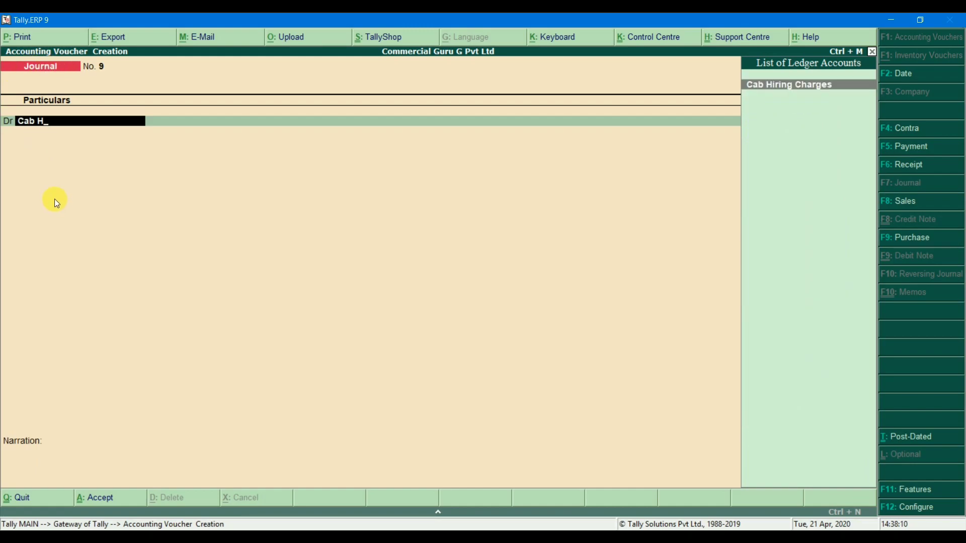
{"action": "type", "text": "i"}
{"action": "key", "text": "Return"}
{"action": "type", "text": "10,000"}
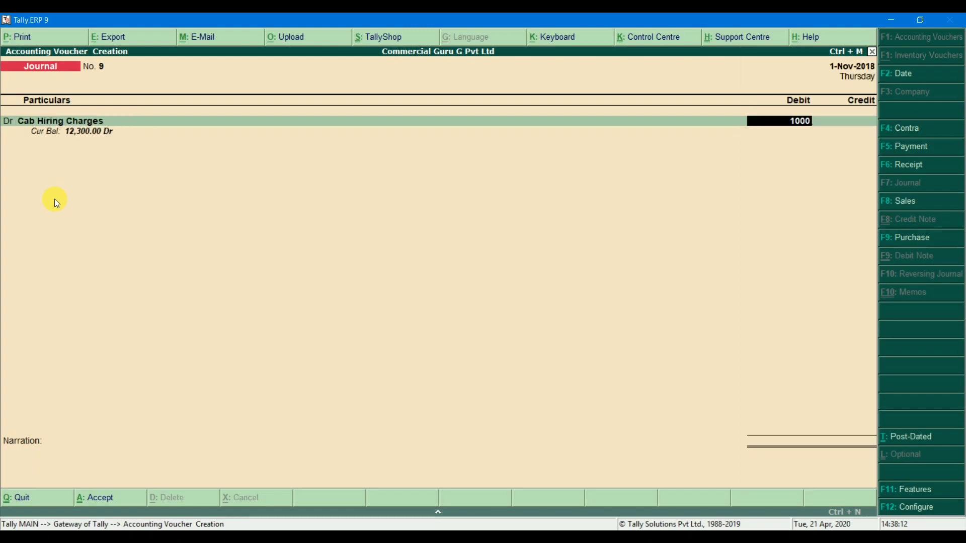
{"action": "key", "text": "Return"}
- Make the second journal line a debit of 7,750 to the Outstation Charges ledger
{"action": "type", "text": "d"}
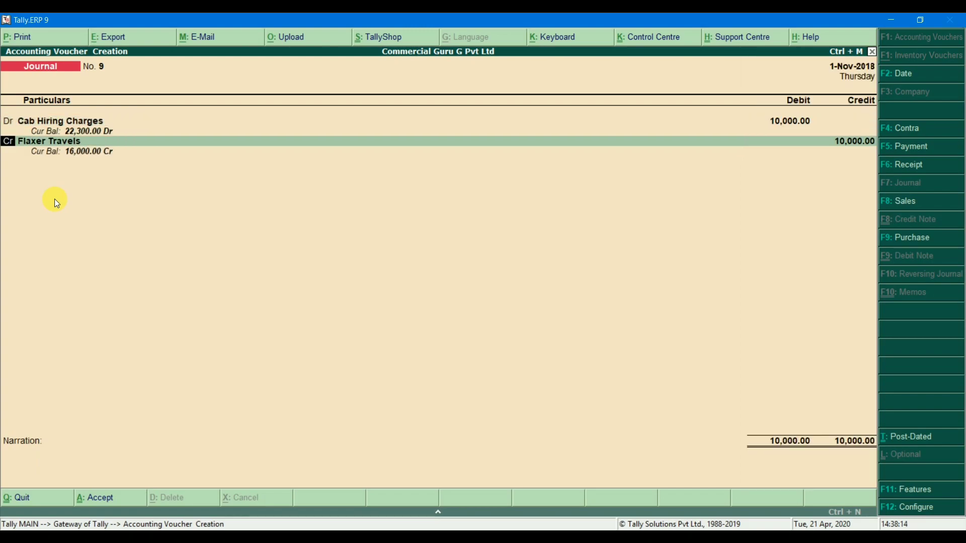
{"action": "key", "text": "Return"}
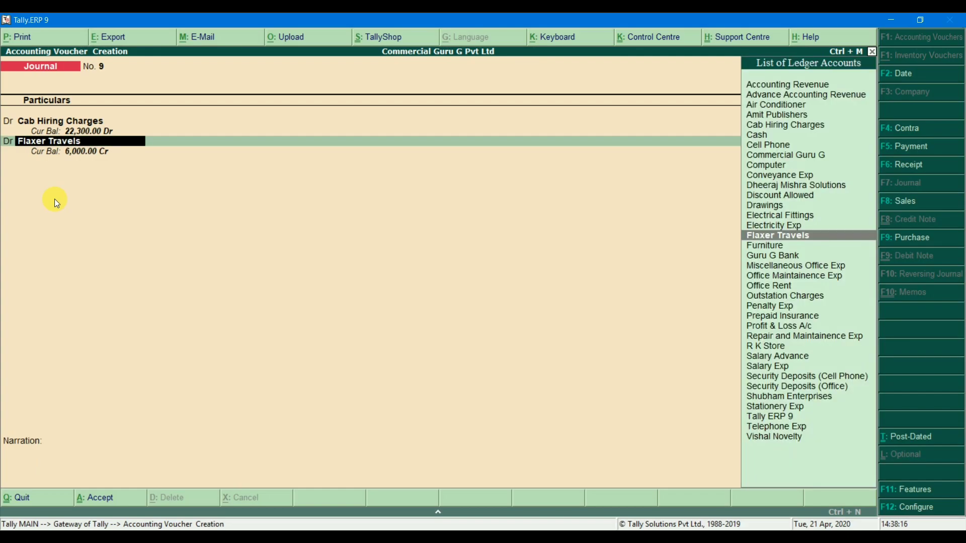
{"action": "type", "text": "O"}
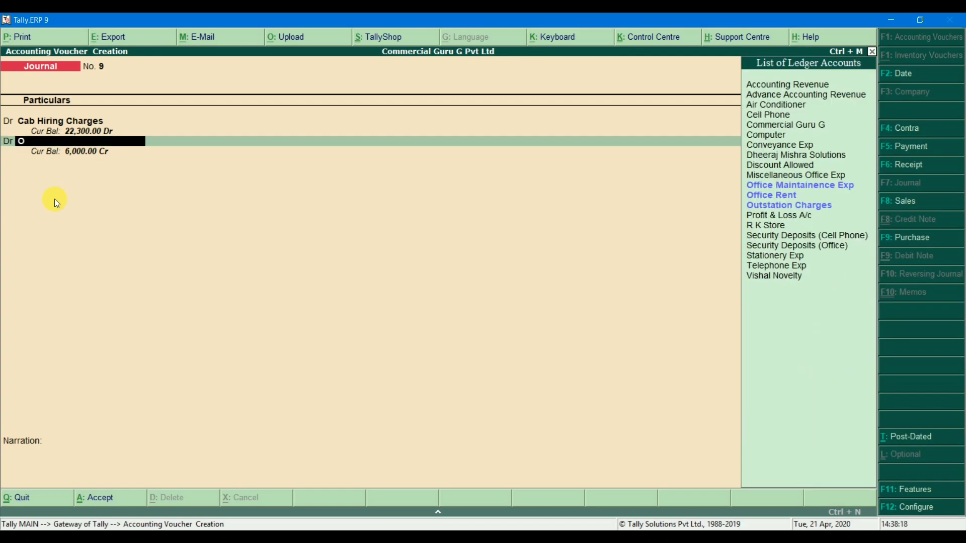
{"action": "type", "text": "u"}
{"action": "key", "text": "Return"}
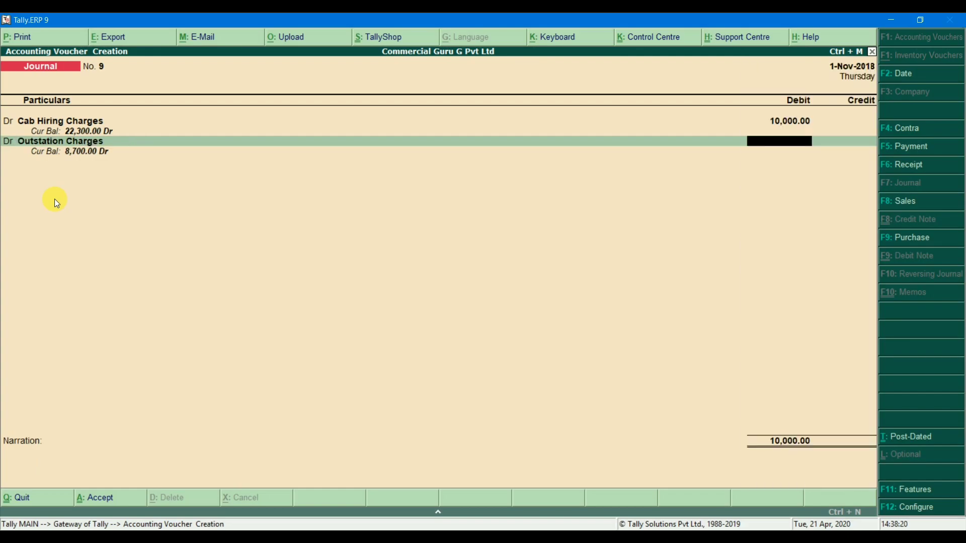
{"action": "type", "text": "7,75"}
{"action": "type", "text": "0"}
{"action": "key", "text": "Return"}
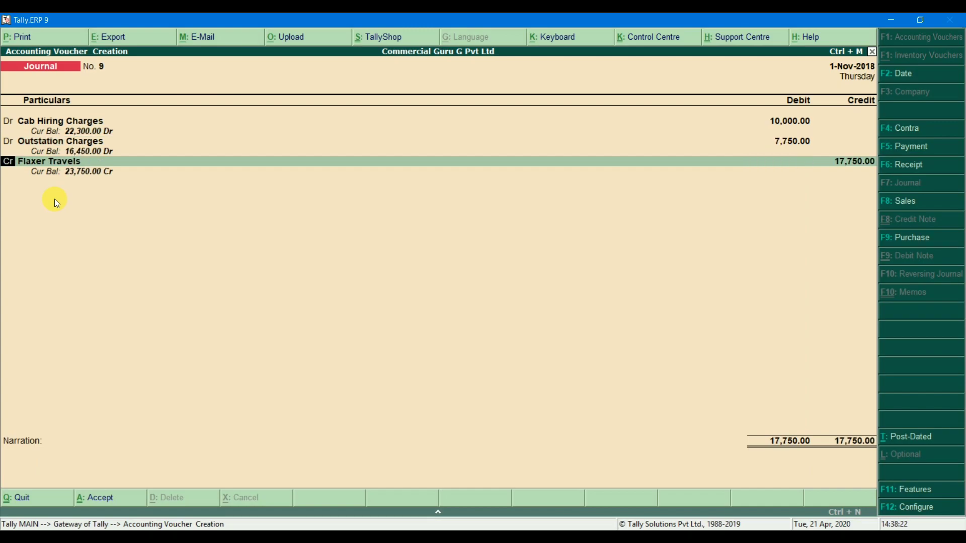
- Credit Flaxer Travels with 17,750 and save the journal voucher without a narration
{"action": "key", "text": "Return"}
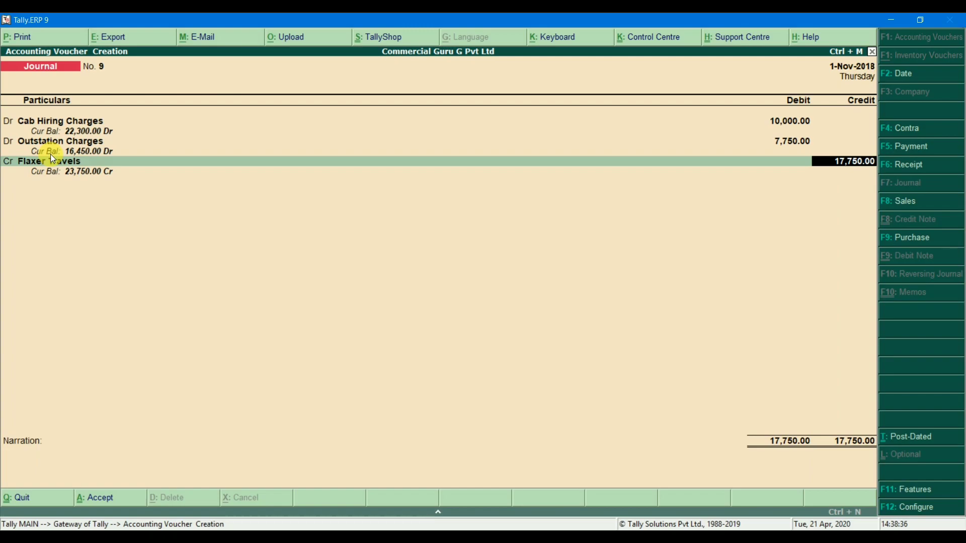
{"action": "key", "text": "Return"}
{"action": "key", "text": "Return"}
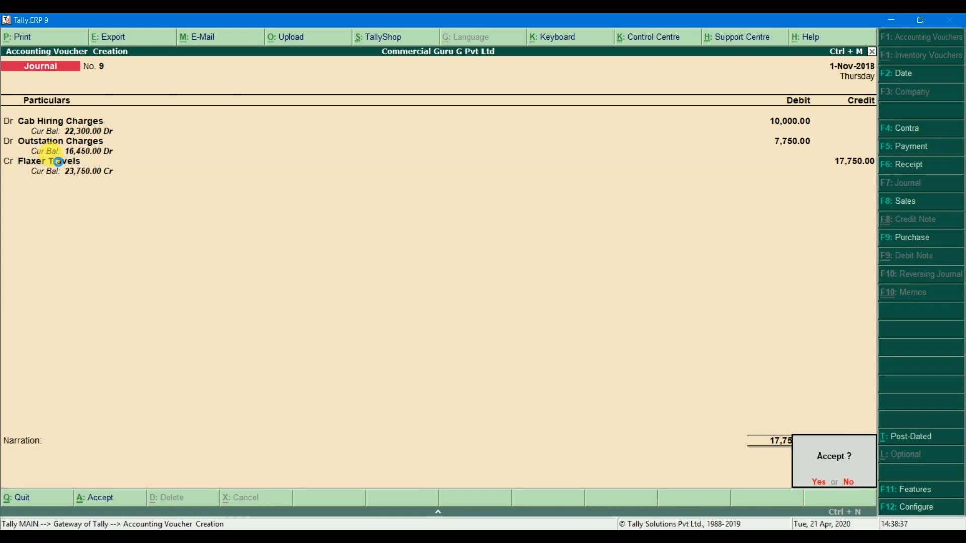
{"action": "key", "text": "Return"}
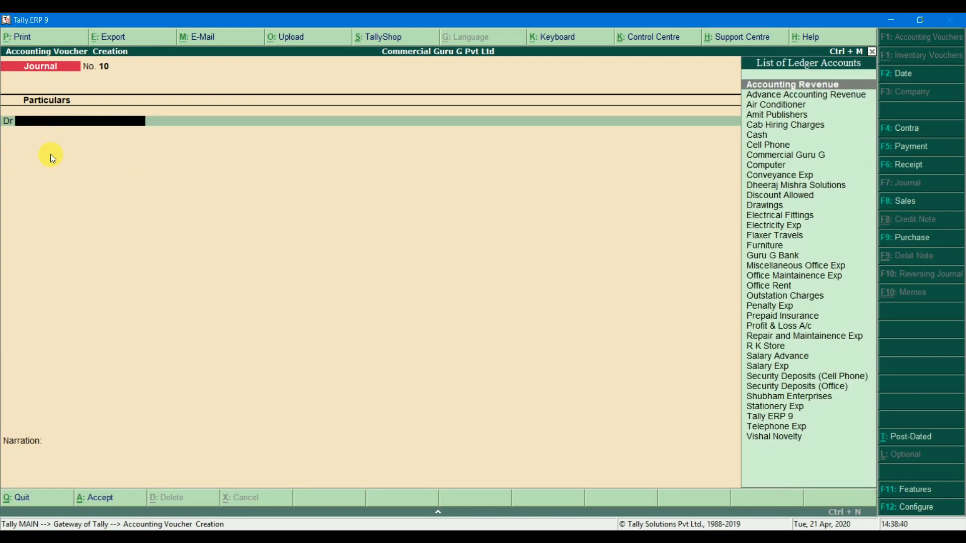
- Leave voucher creation and switch to Adobe Reader to view transaction 94
{"action": "key", "text": "Escape"}
{"action": "key", "text": "Return"}
{"action": "key", "text": "alt+Tab"}
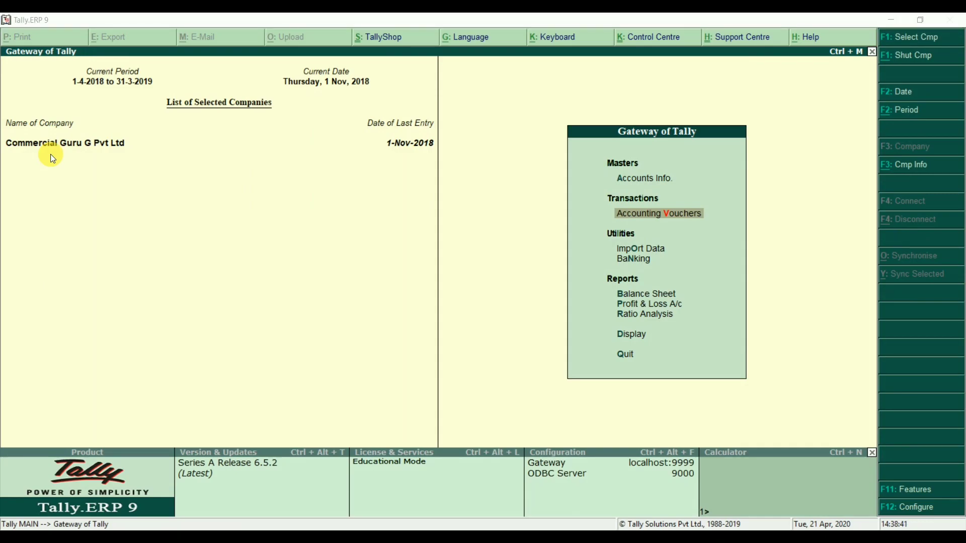
{"action": "scroll", "coordinate": [53, 135], "scroll_direction": "down", "scroll_amount": 3}
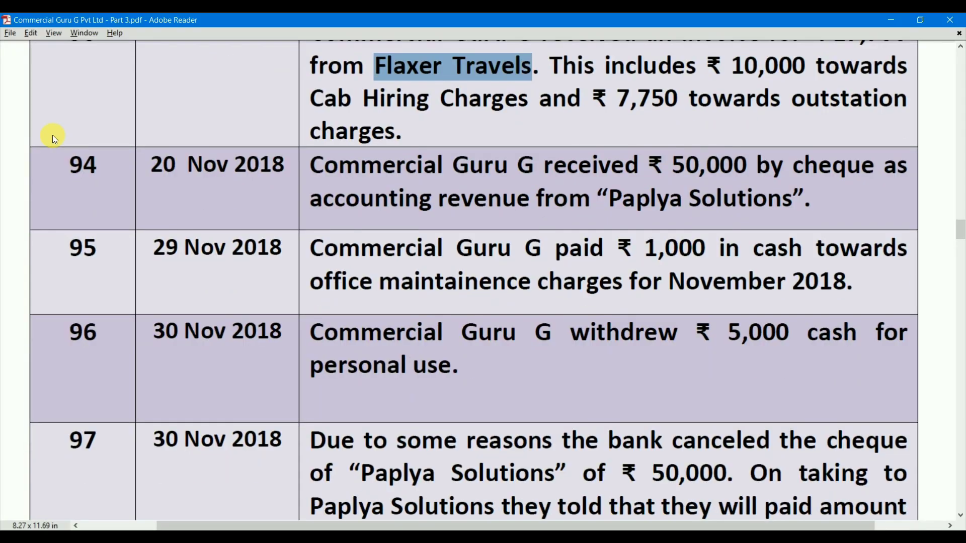
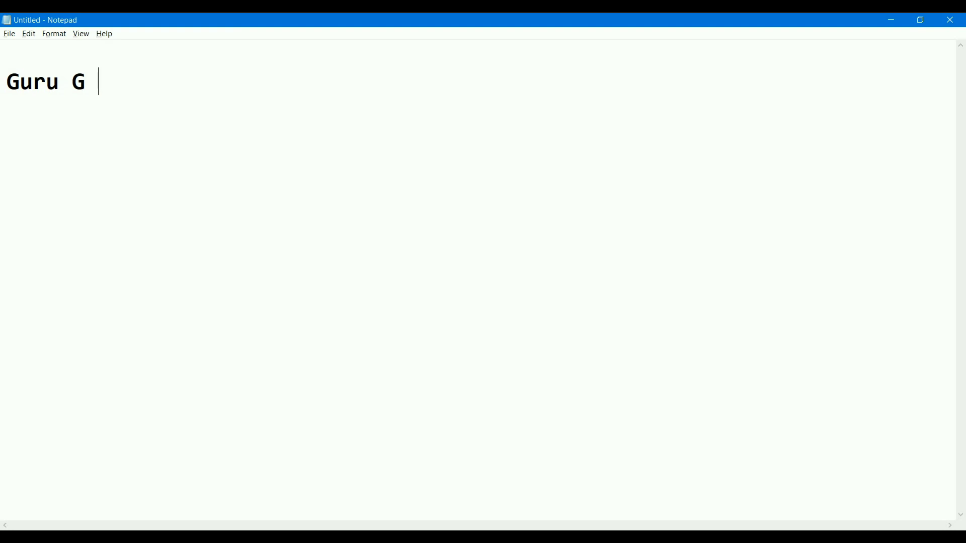
- Write the entry "Guru G Bank DR 50000 to Accounting Revenue 50000" on two lines in the untitled Notepad document
{"action": "type", "text": "R "}
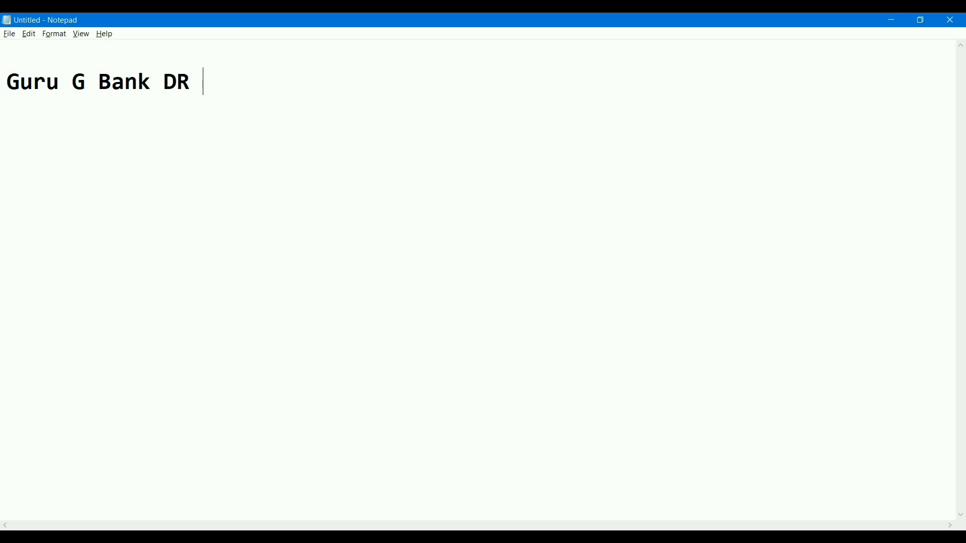
{"action": "type", "text": "50000"}
{"action": "key", "text": "Return"}
{"action": "type", "text": "to "}
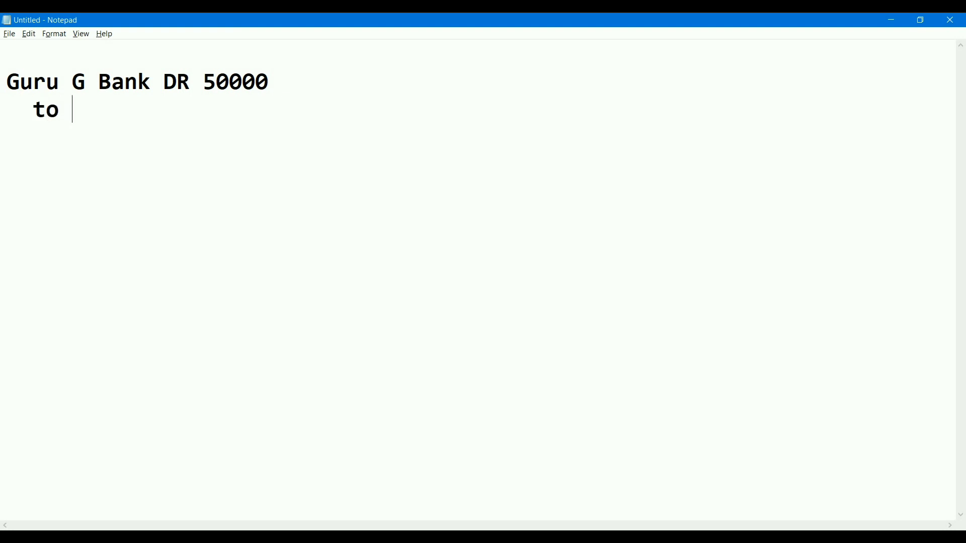
{"action": "type", "text": "Accounti"}
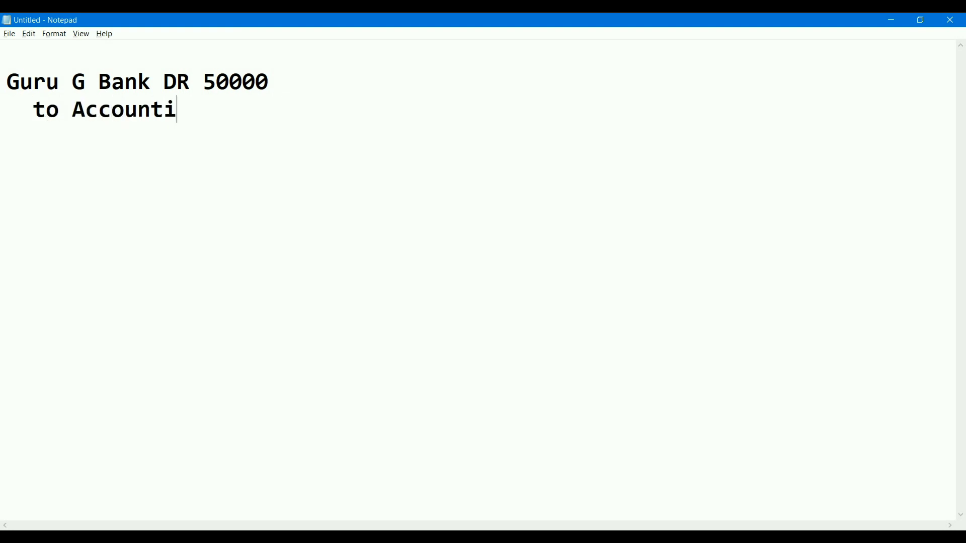
{"action": "type", "text": "ng Revenue"}
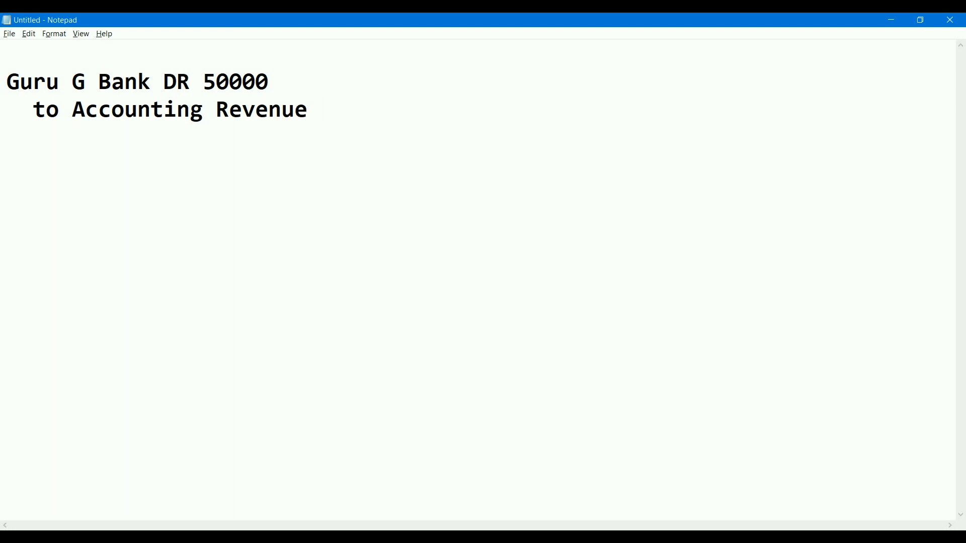
{"action": "type", "text": " 500000"}
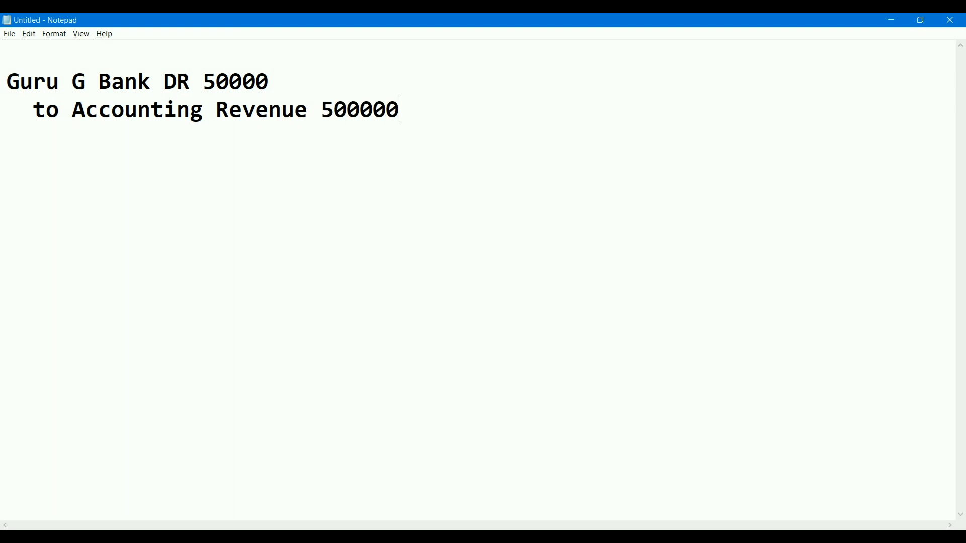
{"action": "key", "text": "BackSpace"}
{"action": "key", "text": "Return"}
{"action": "key", "text": "Return"}
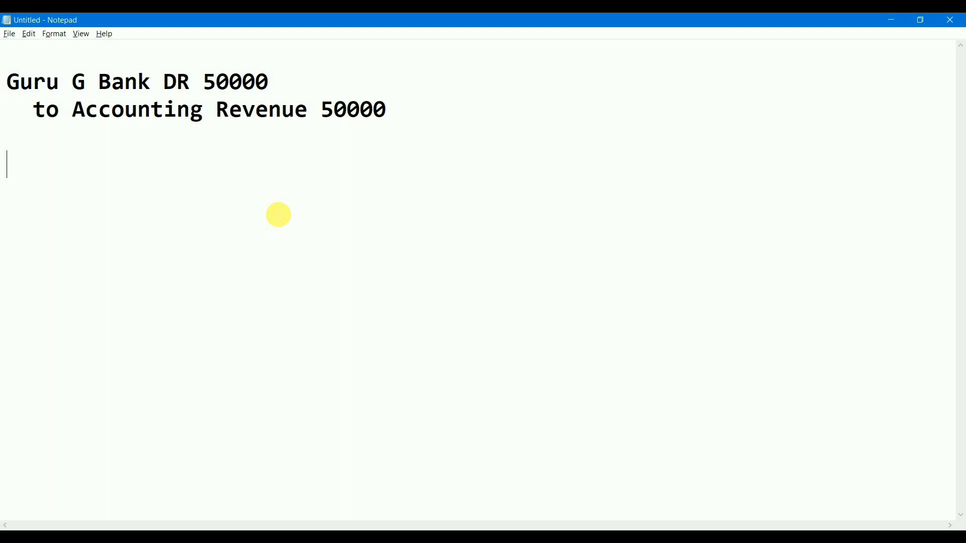
- Below the bank entry, add the debit line "Paplya Solution's Ac DR 50,000" and start an indented line under it
{"action": "type", "text": "P"}
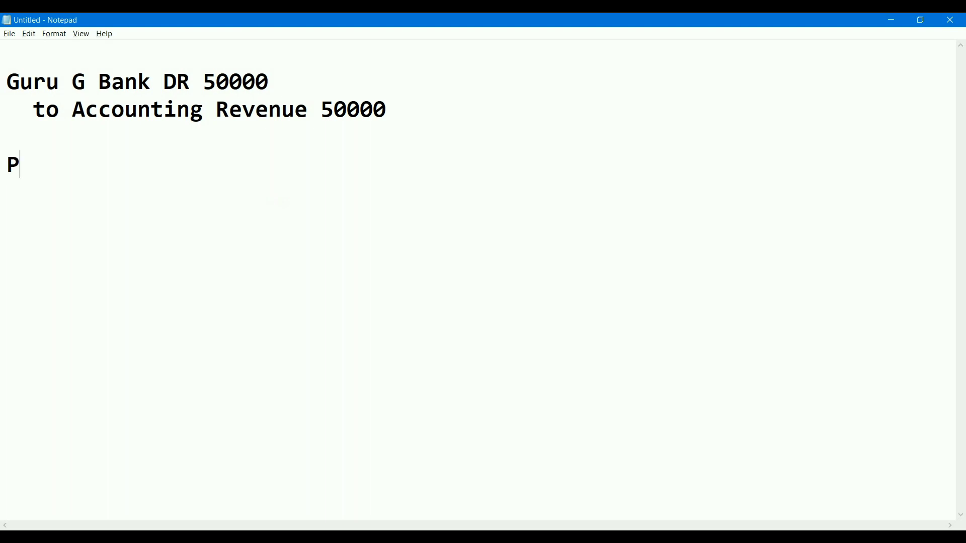
{"action": "type", "text": "aplya "}
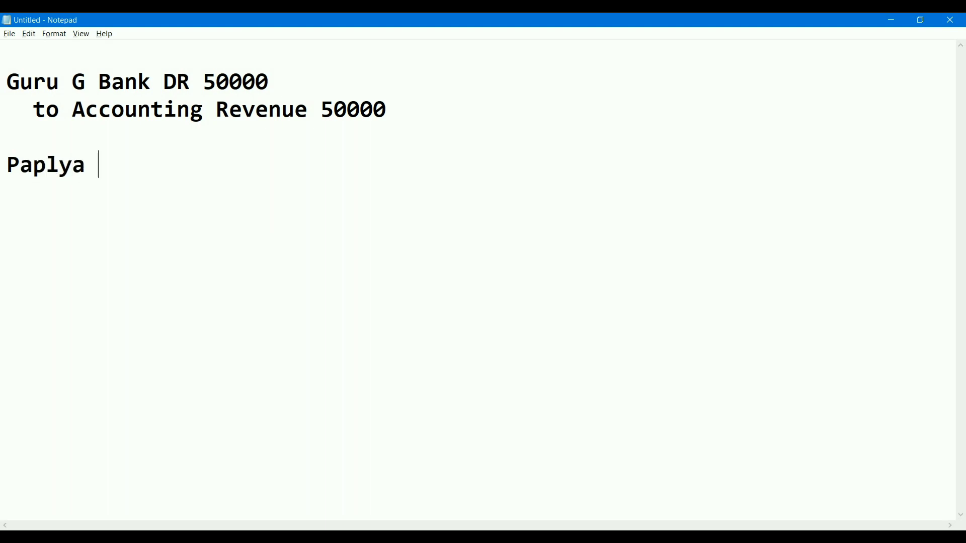
{"action": "type", "text": "Solut"}
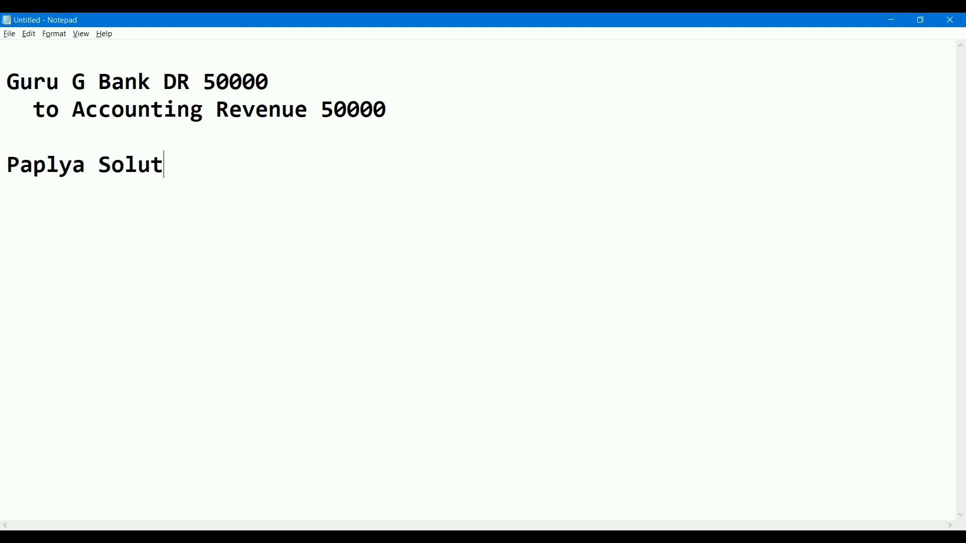
{"action": "type", "text": "ion's Ac D"}
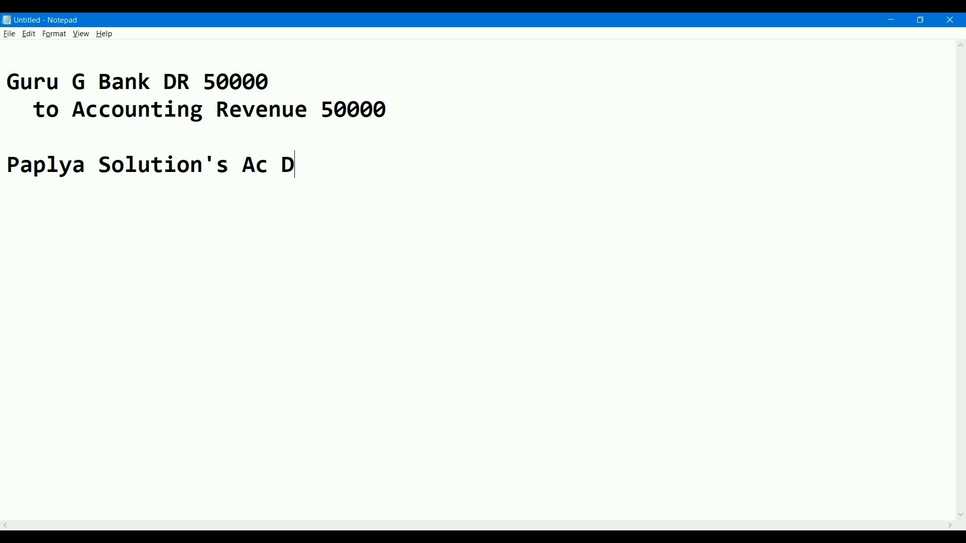
{"action": "type", "text": "R 50,000"}
{"action": "key", "text": "Return"}
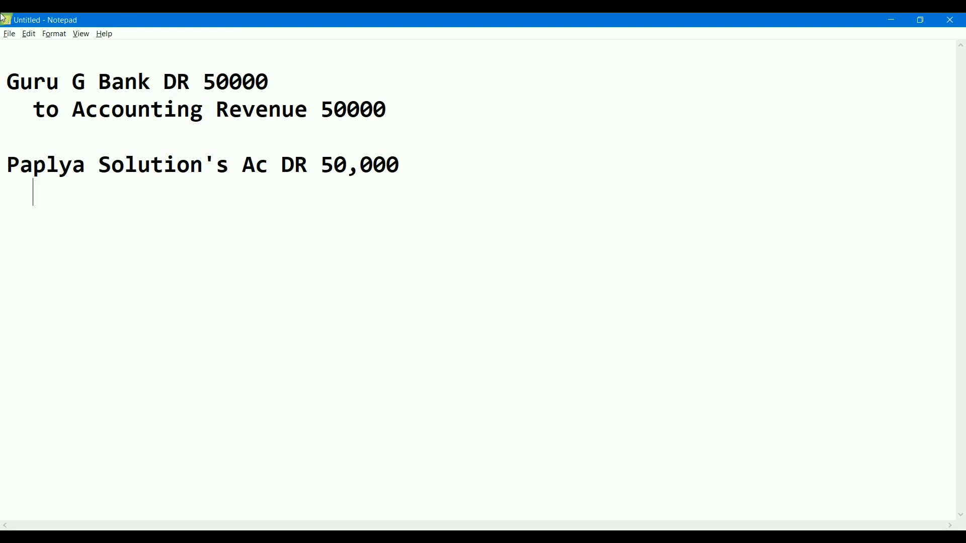
- Highlight the two-line Guru G Bank and Accounting Revenue entry, then clear the highlight
{"action": "left_click", "coordinate": [394, 114]}
{"action": "left_click_drag", "start_coordinate": [394, 114], "coordinate": [6, 81]}
{"action": "left_click", "coordinate": [78, 81]}
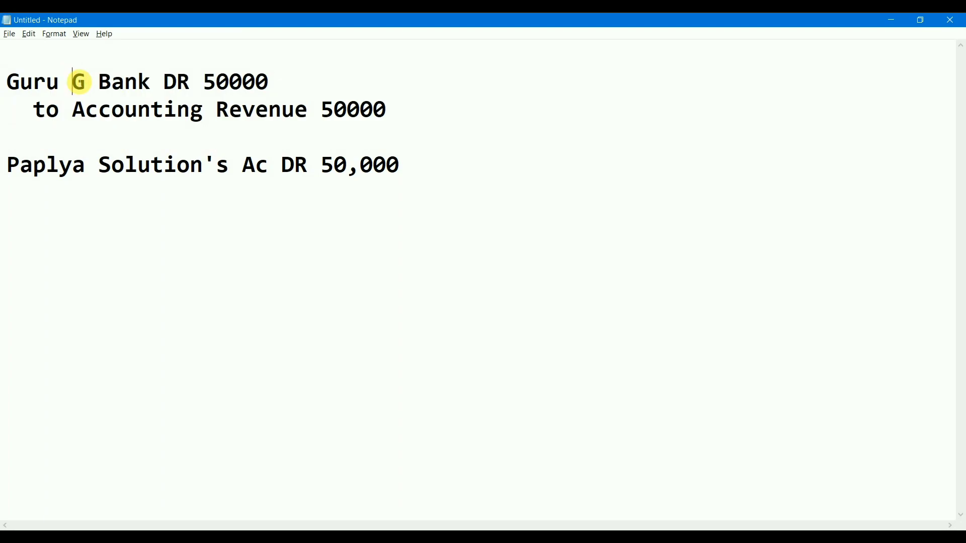
- Highlight the first journal entry from the word "Bank" through the end of the Accounting Revenue line
{"action": "left_click_drag", "start_coordinate": [85, 81], "coordinate": [98, 82]}
{"action": "left_click", "coordinate": [175, 86]}
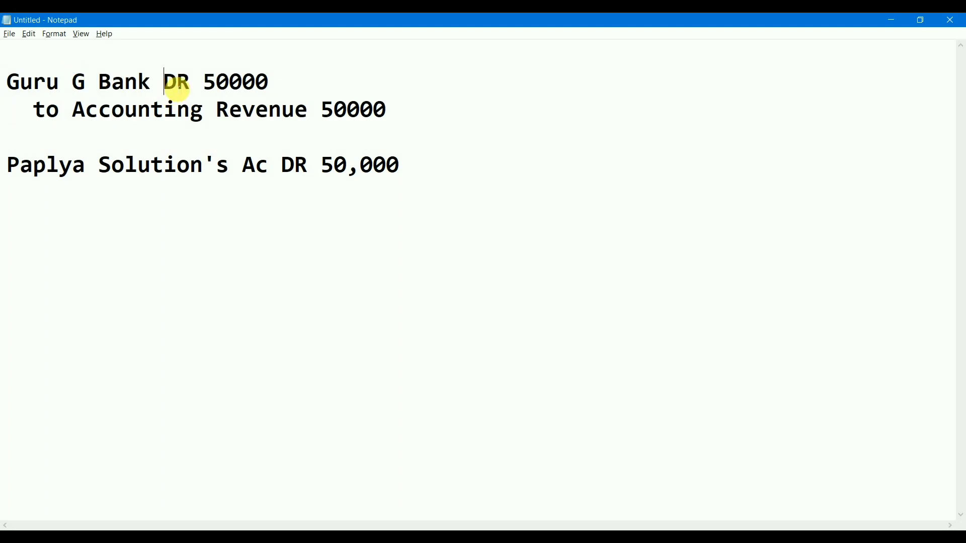
{"action": "left_click_drag", "start_coordinate": [395, 110], "coordinate": [103, 73]}
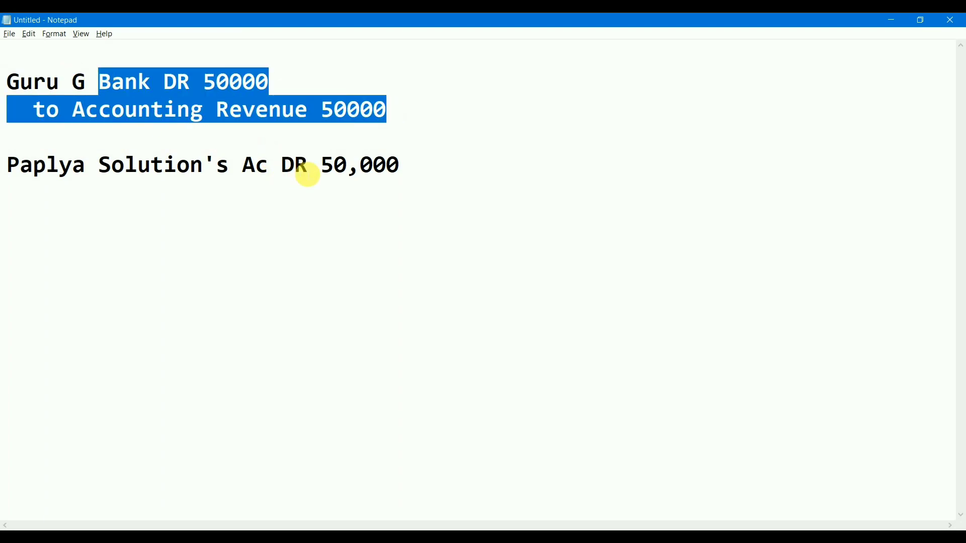
{"action": "left_click", "coordinate": [401, 167]}
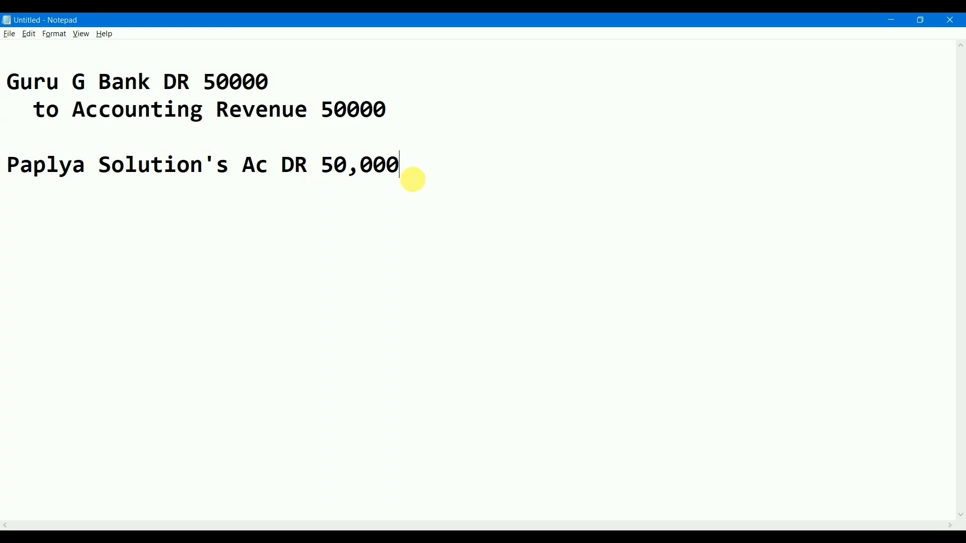
{"action": "key", "text": "Return"}
{"action": "type", "text": "to "}
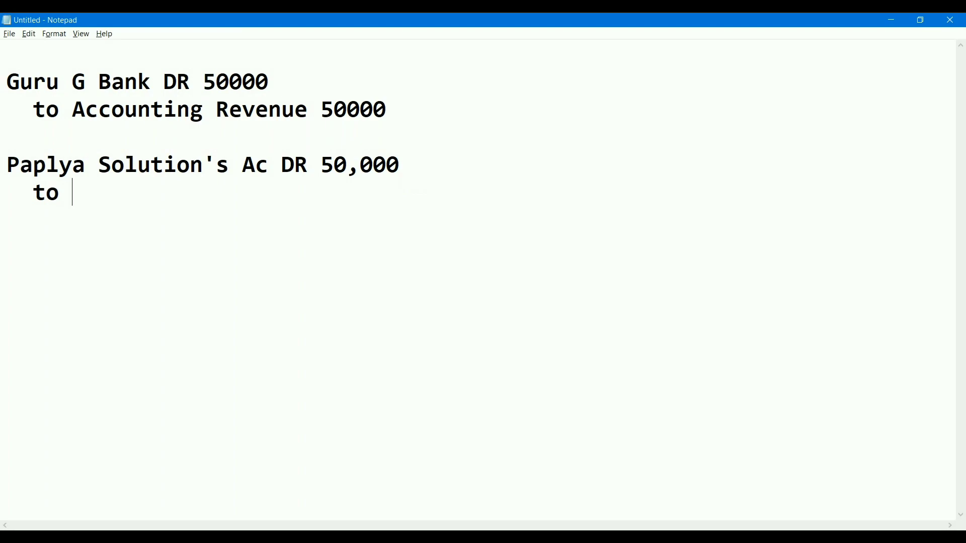
{"action": "type", "text": "Guru "}
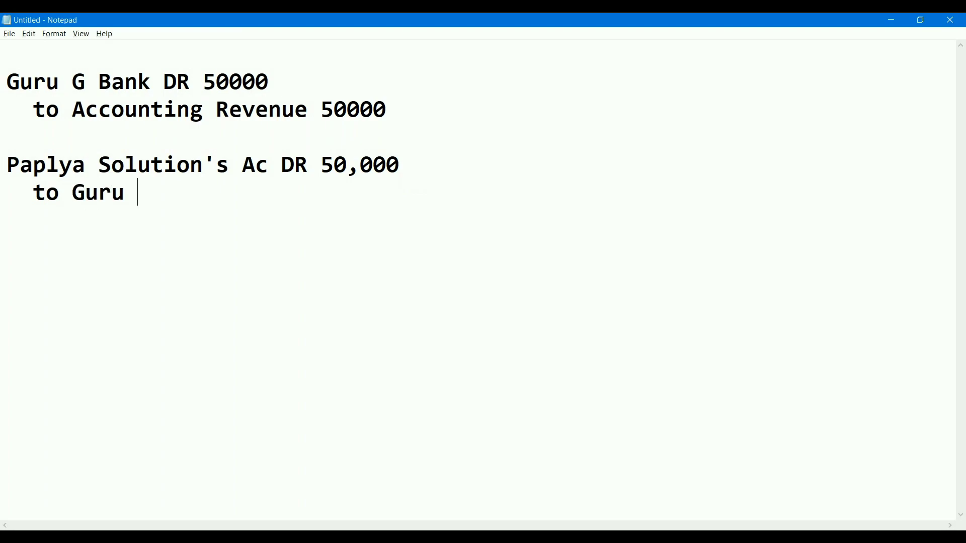
{"action": "type", "text": "G BA"}
{"action": "key", "text": "BackSpace"}
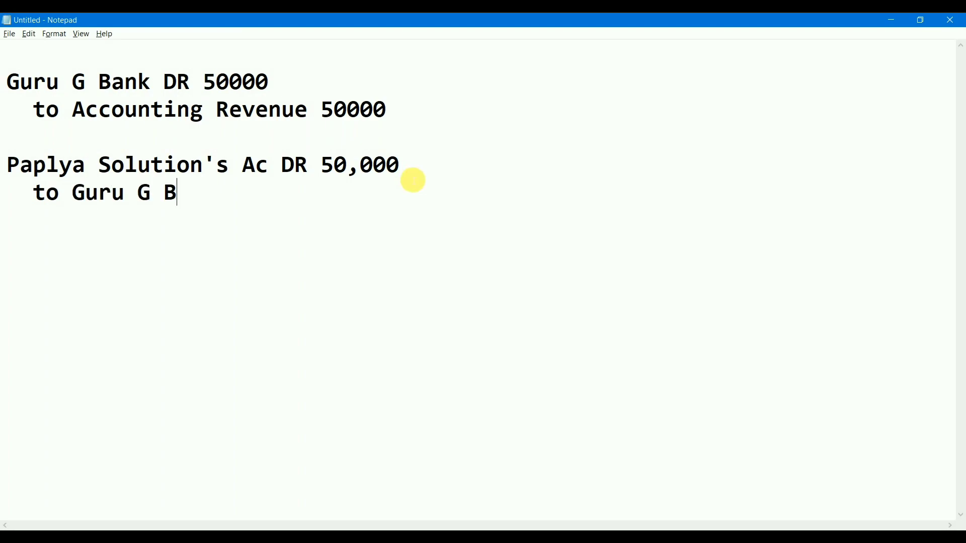
{"action": "type", "text": "ank"}
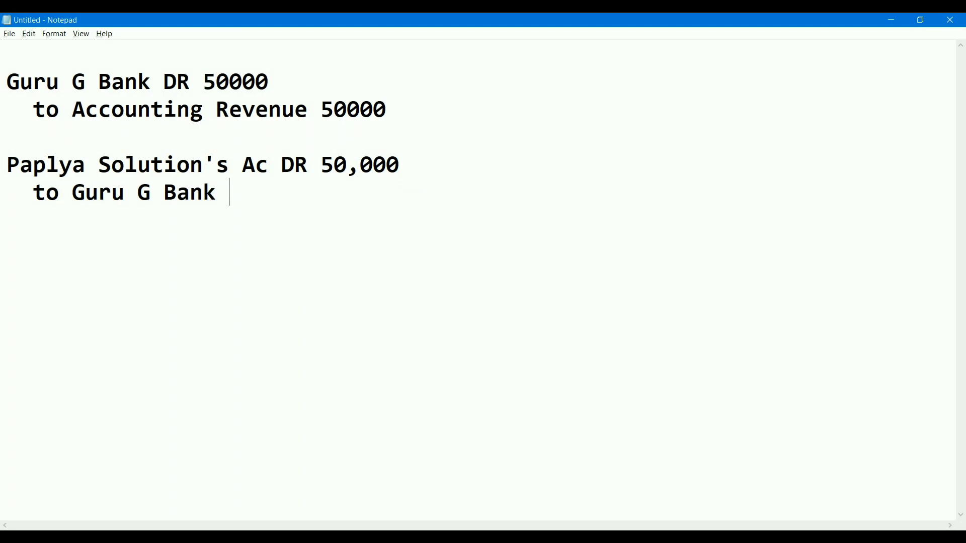
{"action": "type", "text": " Ac"}
{"action": "key", "text": "Return"}
{"action": "type", "text": "50,000"}
- Add the note "Payment & Journal" one blank line below the Paplya Solution's entry
{"action": "key", "text": "Return"}
{"action": "key", "text": "Return"}
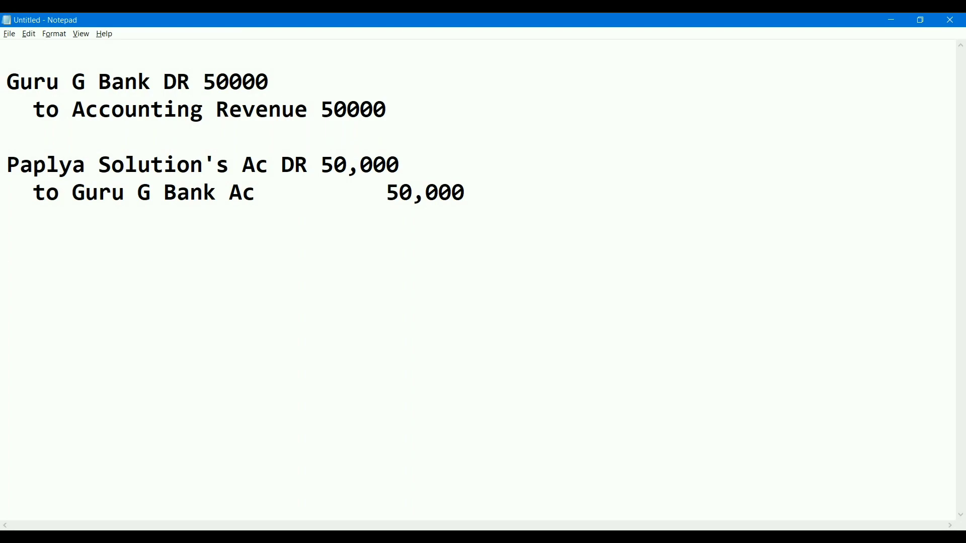
{"action": "type", "text": "Payment "}
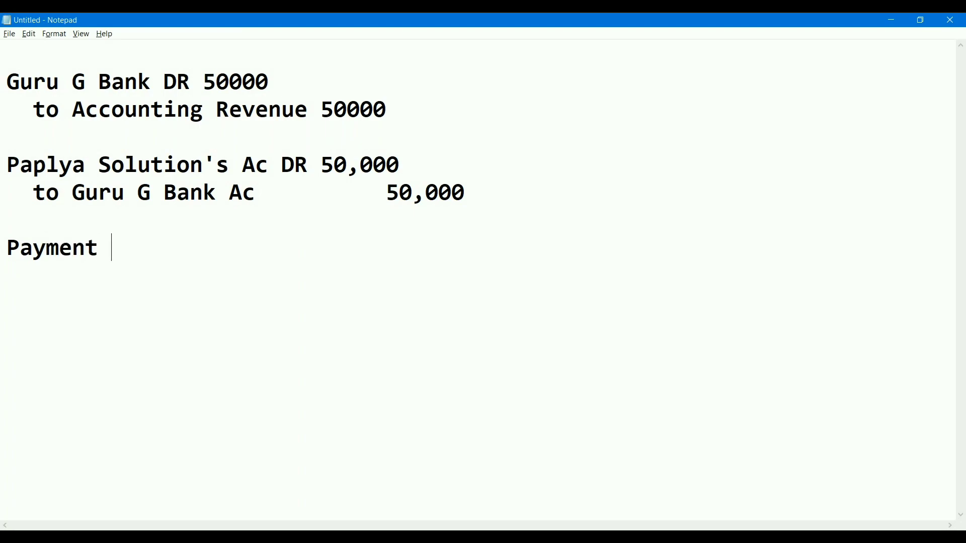
{"action": "type", "text": "& Journal"}
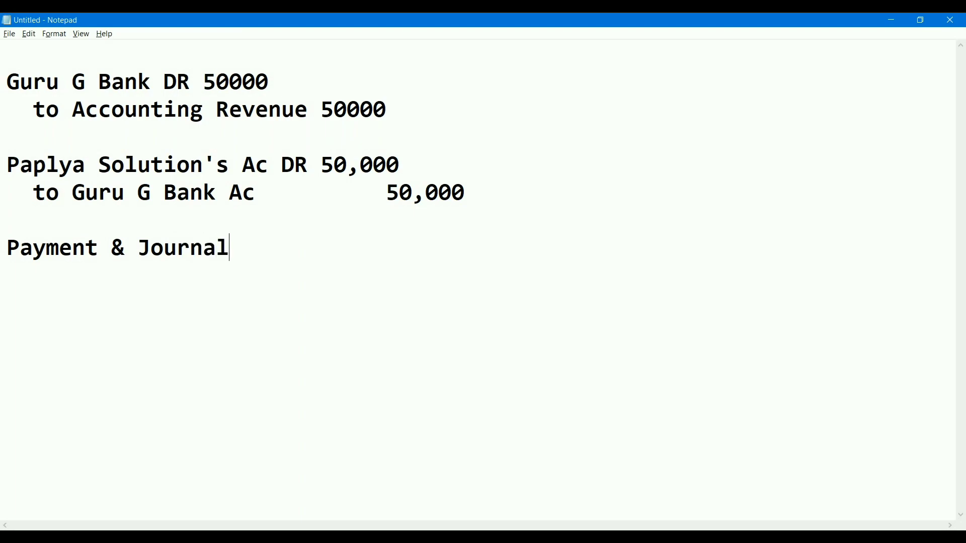
{"action": "key", "text": "Return"}
- Switch to Tally.ERP 9, leave the blank payment voucher and go to the ledger options under Accounts Info
{"action": "left_click", "coordinate": [887, 23]}
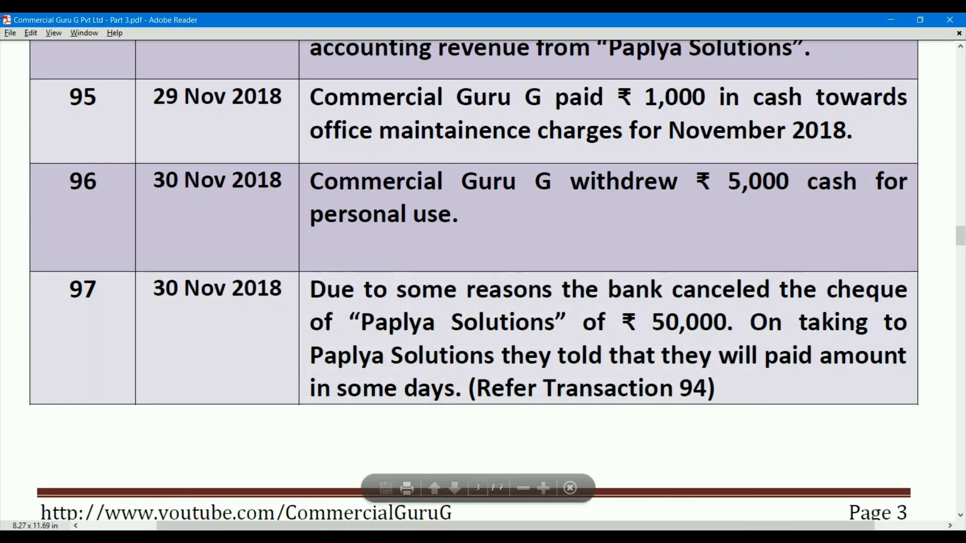
{"action": "key", "text": "alt+Tab"}
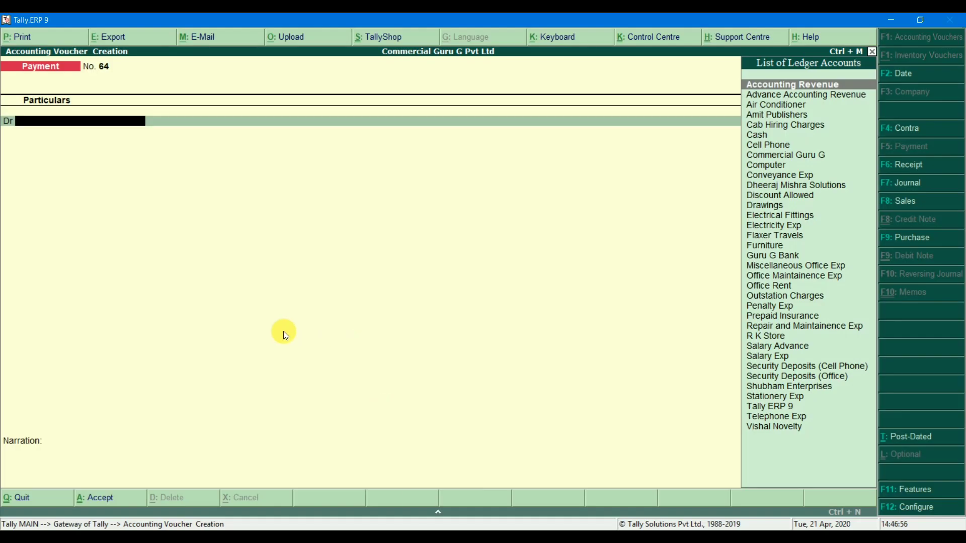
{"action": "key", "text": "Escape"}
{"action": "key", "text": "y"}
{"action": "key", "text": "Escape"}
{"action": "key", "text": "n"}
{"action": "key", "text": "a"}
{"action": "key", "text": "l"}
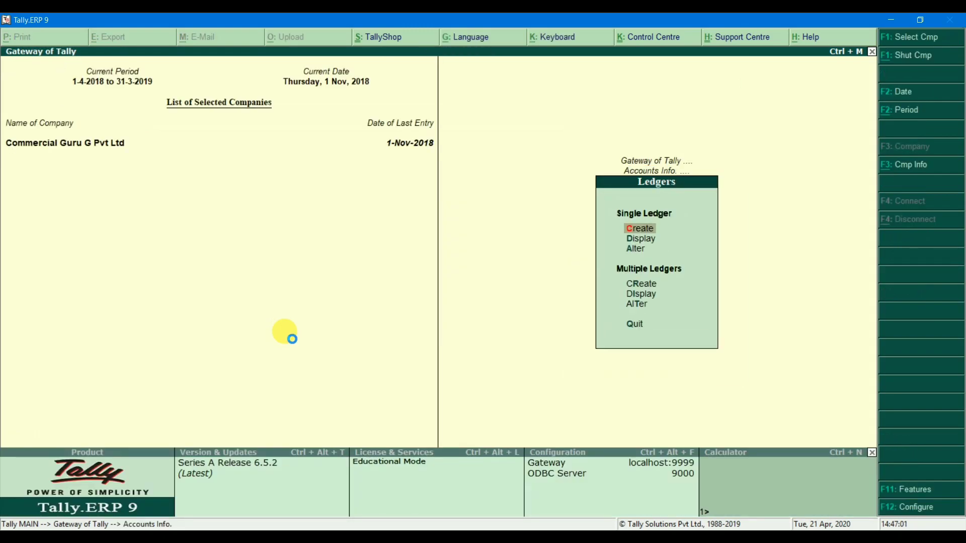
- Start a new single ledger named "Paplya Solutions" with no alias
{"action": "type", "text": "c"}
{"action": "type", "text": "Pp"}
{"action": "key", "text": "BackSpace"}
{"action": "type", "text": "aplya"}
{"action": "key", "text": "BackSpace"}
{"action": "key", "text": "BackSpace"}
{"action": "type", "text": "a"}
{"action": "key", "text": "BackSpace"}
{"action": "type", "text": "ya"}
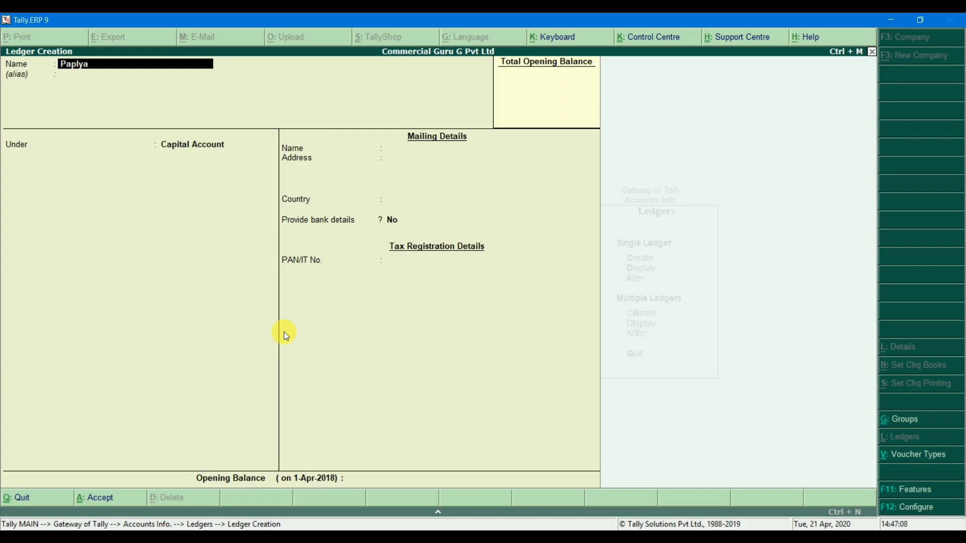
{"action": "type", "text": " Solutions"}
{"action": "key", "text": "Return"}
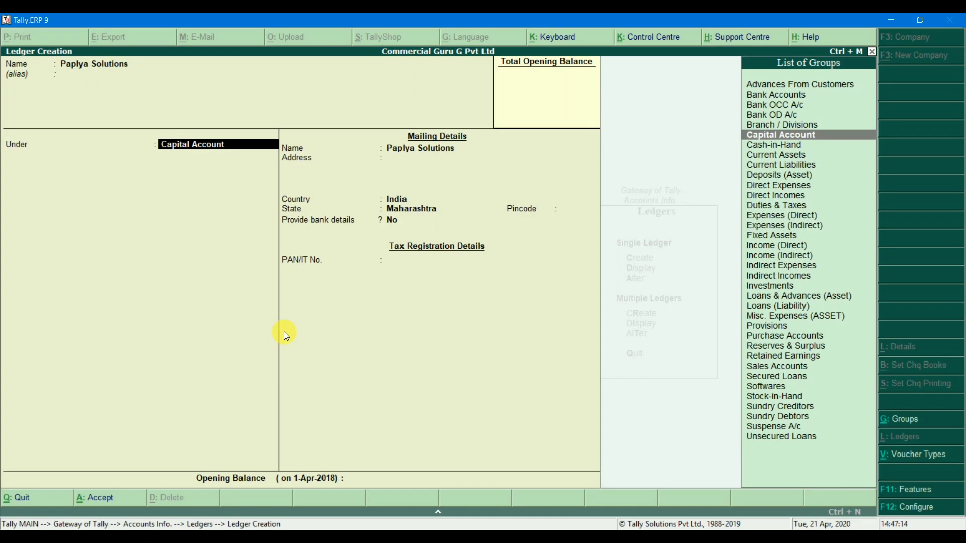
- Place the Paplya Solutions ledger under Sundry Debtors, keep the remaining details at their defaults and save it
{"action": "type", "text": "Sundry"}
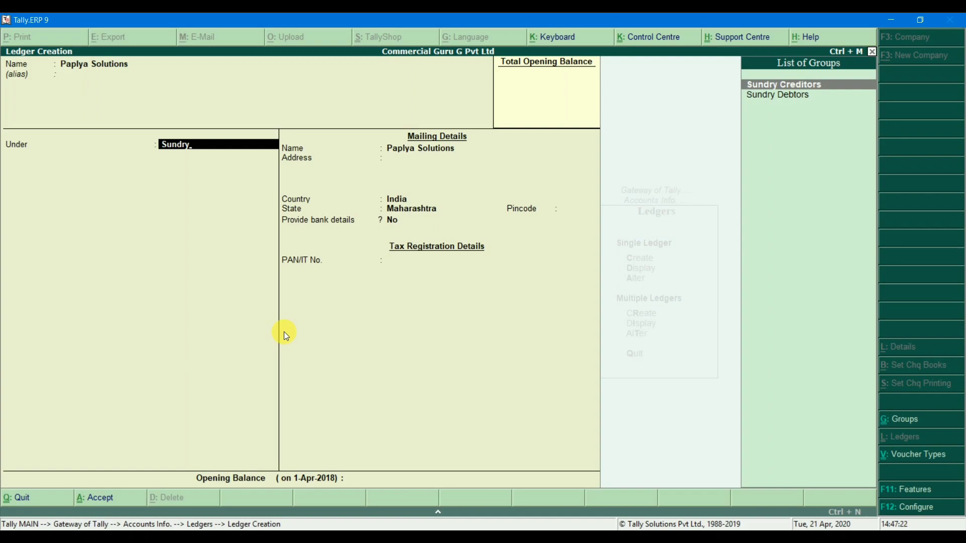
{"action": "key", "text": "Down"}
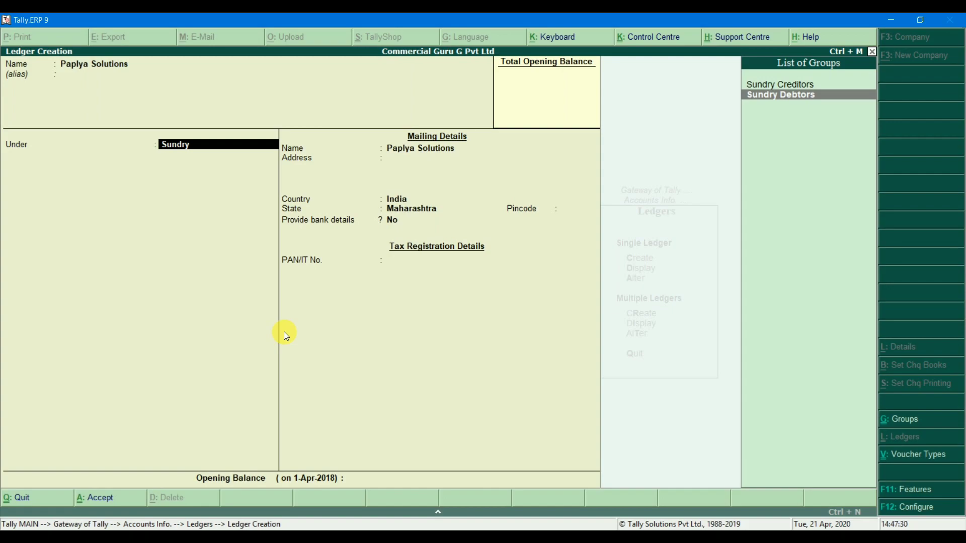
{"action": "key", "text": "Return"}
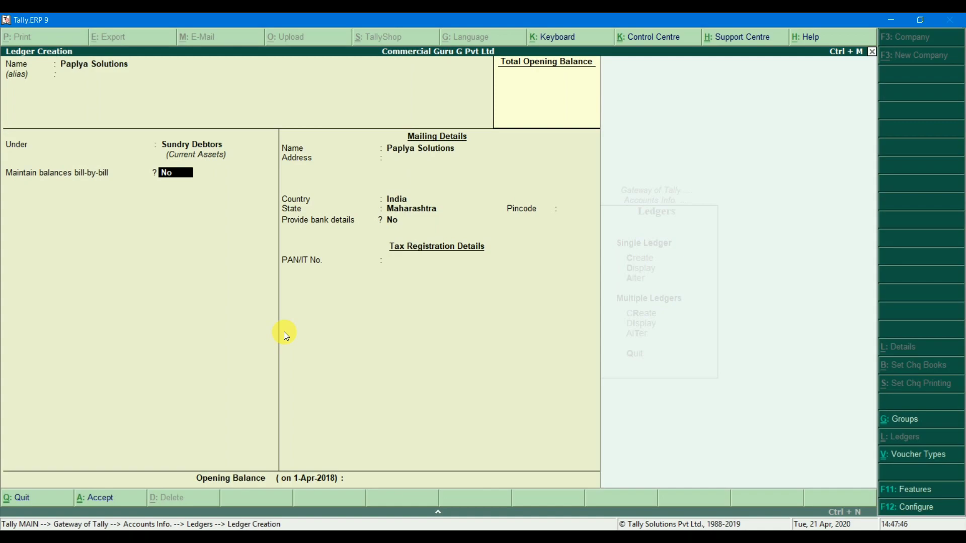
{"action": "key", "text": "Return"}
{"action": "key", "text": "Return"}
{"action": "key", "text": "Return"}
{"action": "key", "text": "Return"}
{"action": "key", "text": "Return"}
{"action": "key", "text": "Return"}
{"action": "key", "text": "Return"}
{"action": "key", "text": "Return"}
{"action": "key", "text": "Return"}
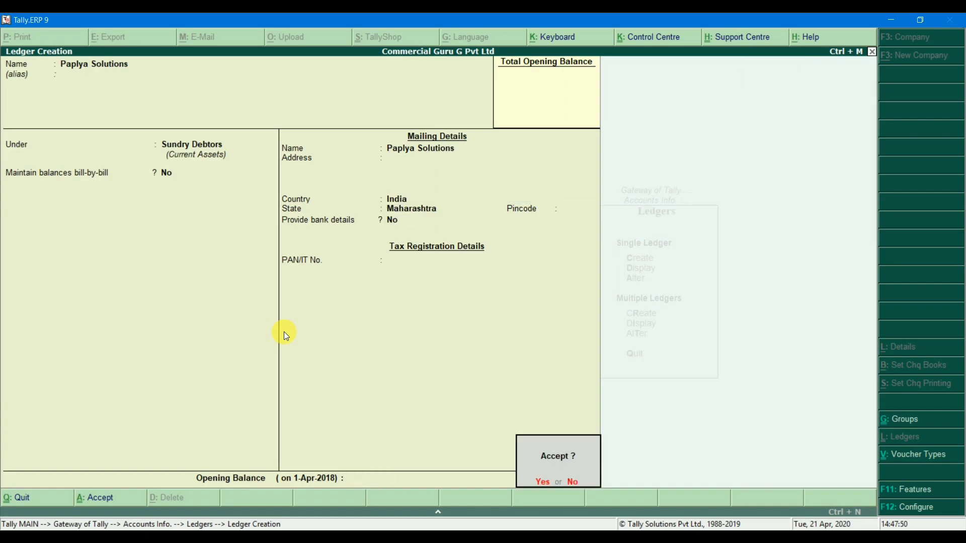
{"action": "key", "text": "Return"}
- Leave ledger creation, return to the Gateway of Tally and open a new payment voucher
{"action": "key", "text": "Escape"}
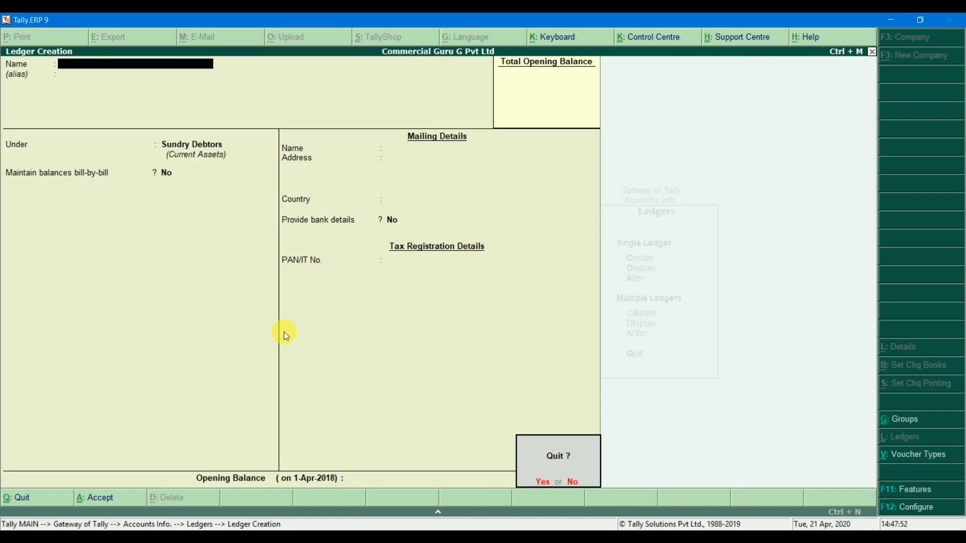
{"action": "key", "text": "Return"}
{"action": "key", "text": "Escape"}
{"action": "key", "text": "Escape"}
{"action": "key", "text": "Escape"}
{"action": "key", "text": "Escape"}
{"action": "key", "text": "Down"}
{"action": "key", "text": "Return"}
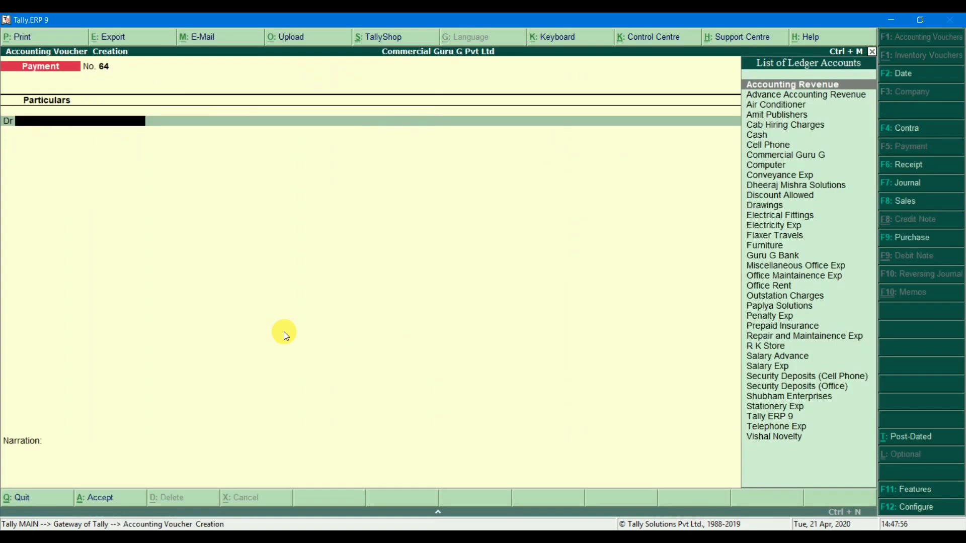
- Debit Paplya Solutions with 50,000 in the payment voucher
{"action": "type", "text": "Paplya"}
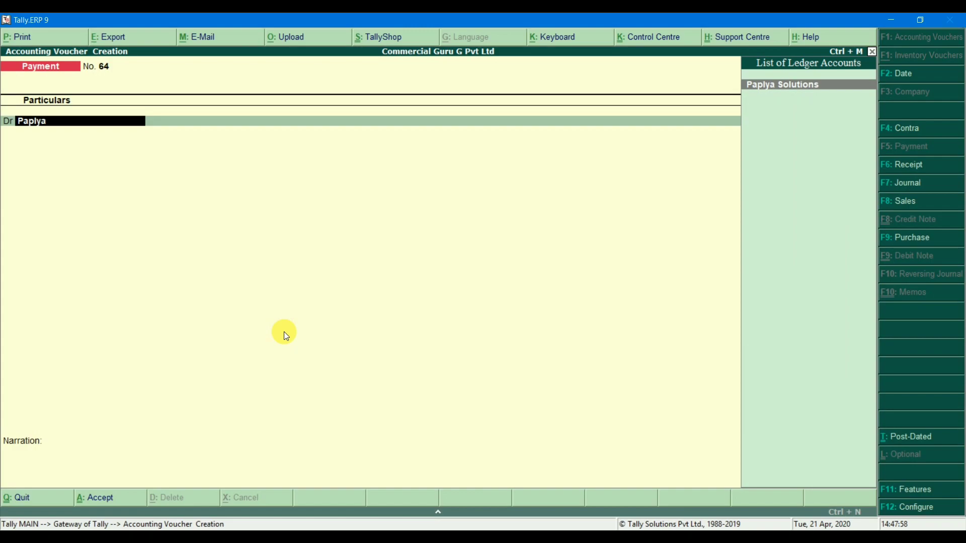
{"action": "key", "text": "Return"}
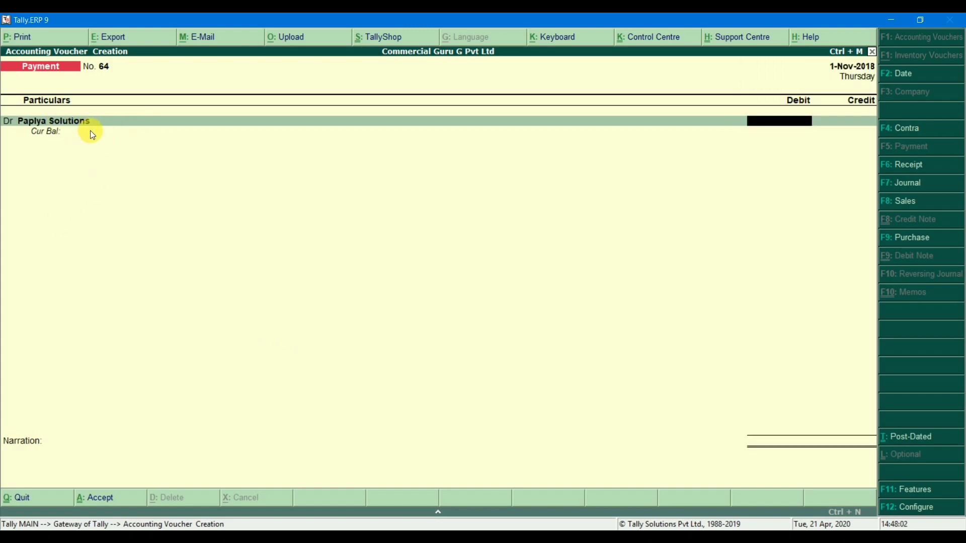
{"action": "type", "text": "50000"}
{"action": "key", "text": "Return"}
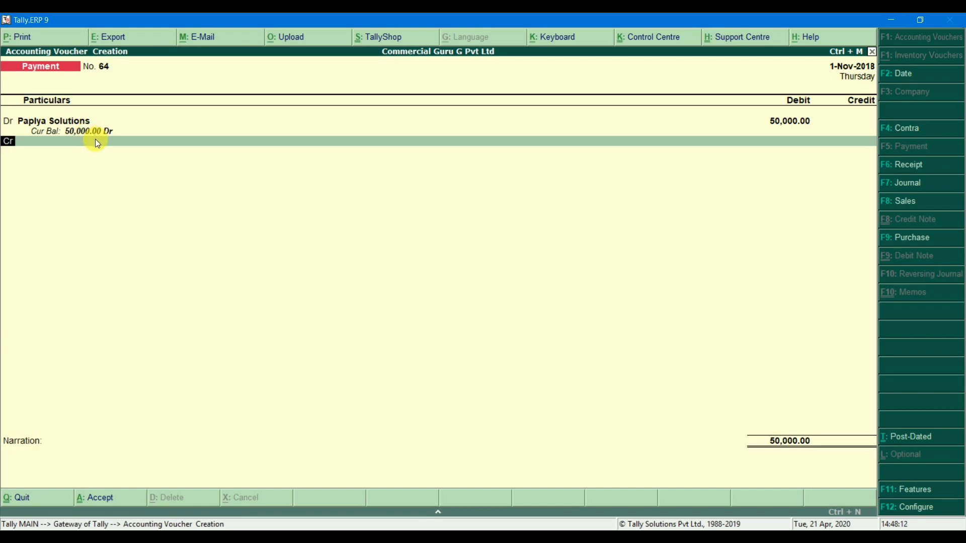
- Credit Guru G Bank with 50,000, accept the cheque allocation dated 1-Nov-2018 and save the payment voucher without a narration
{"action": "key", "text": "Return"}
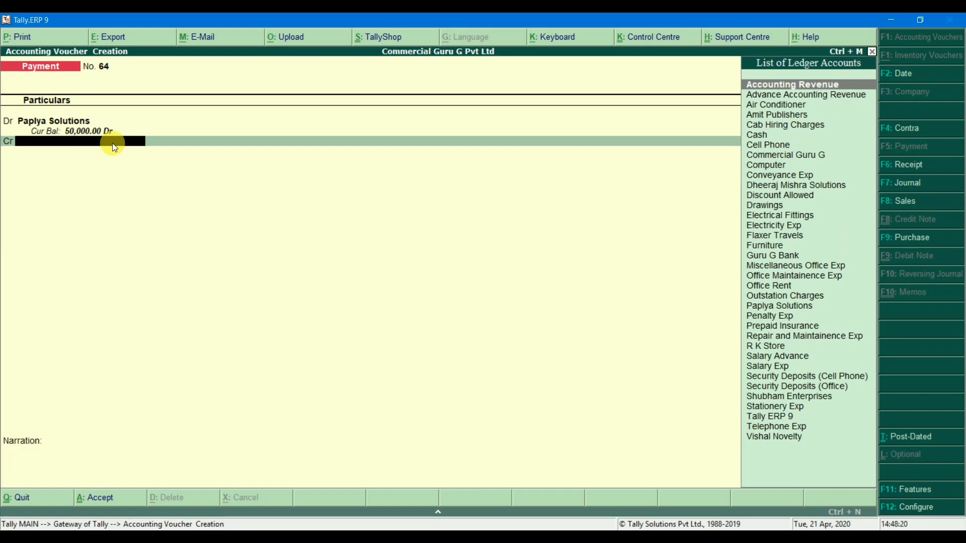
{"action": "type", "text": "Guru"}
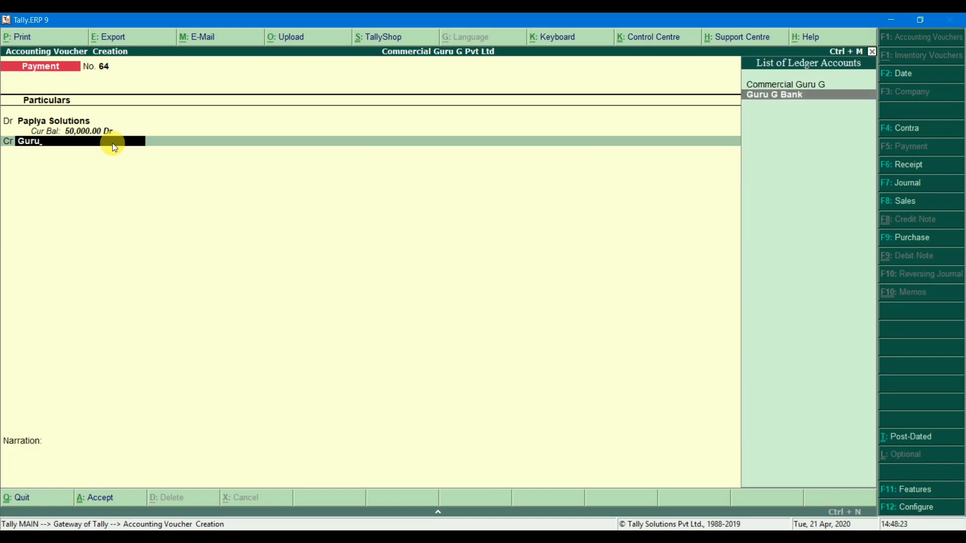
{"action": "key", "text": "Return"}
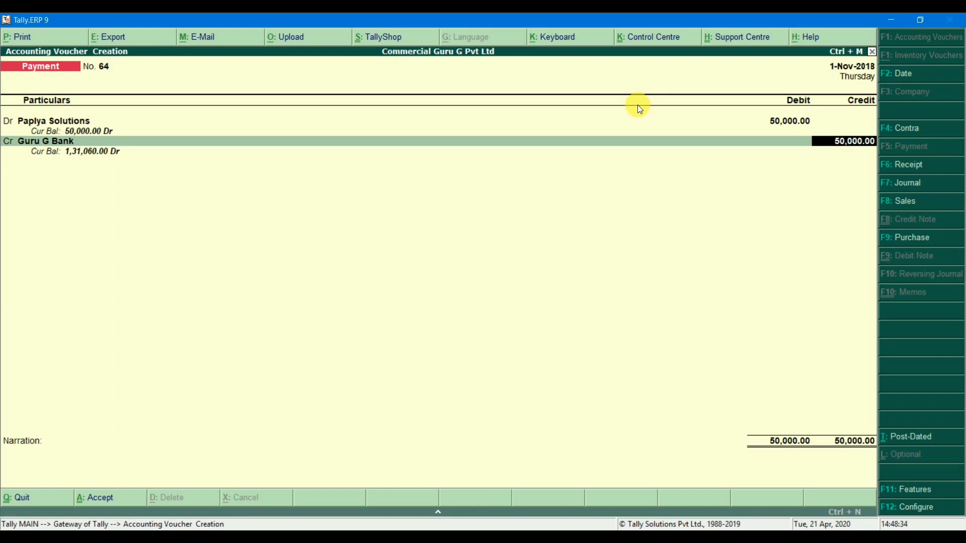
{"action": "key", "text": "Return"}
{"action": "key", "text": "Return"}
{"action": "key", "text": "Return"}
{"action": "key", "text": "Return"}
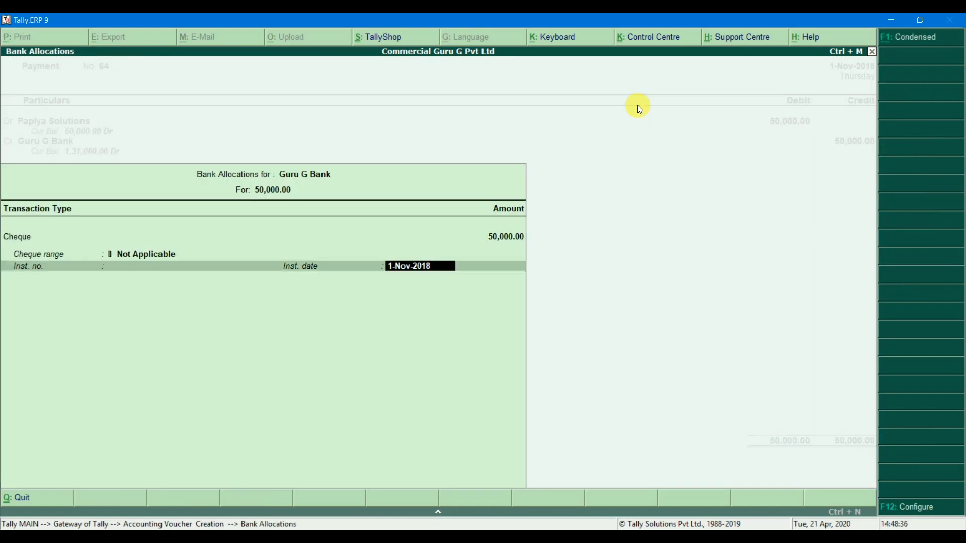
{"action": "key", "text": "Return"}
{"action": "key", "text": "Return"}
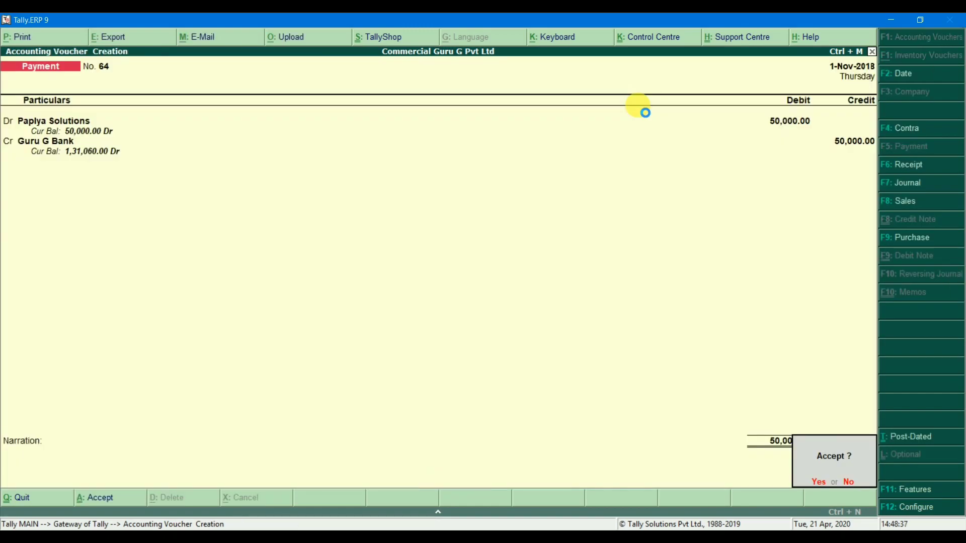
{"action": "key", "text": "Return"}
- Leave voucher creation and display the Day Book
{"action": "key", "text": "Escape"}
{"action": "key", "text": "Return"}
{"action": "key", "text": "Up"}
{"action": "key", "text": "Up"}
{"action": "key", "text": "Up"}
{"action": "key", "text": "Return"}
{"action": "key", "text": "Down"}
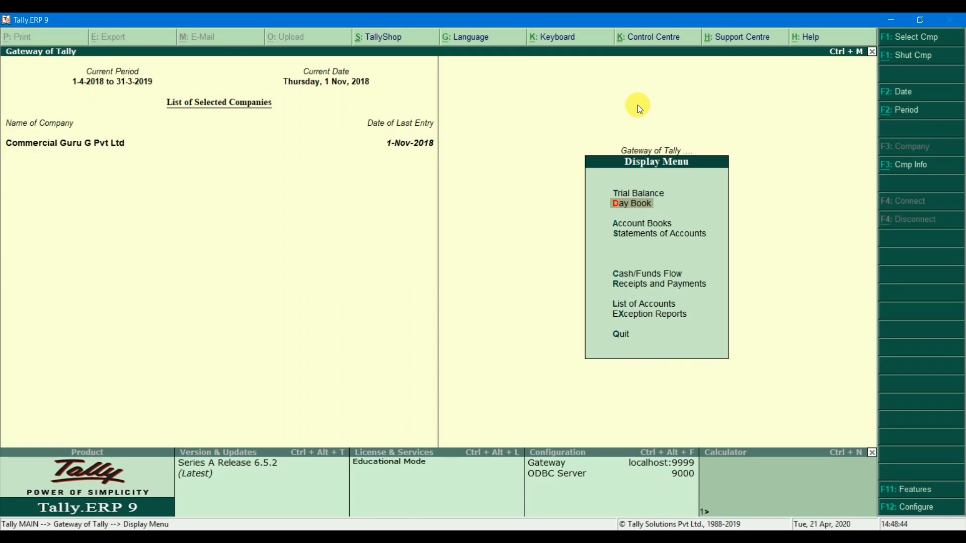
{"action": "key", "text": "Return"}
- Open the Paplya Solutions payment voucher from the Day Book for alteration
{"action": "key", "text": "Down"}
{"action": "key", "text": "Down"}
{"action": "key", "text": "Down"}
{"action": "key", "text": "Down"}
{"action": "key", "text": "Down"}
{"action": "key", "text": "Down"}
{"action": "key", "text": "Down"}
{"action": "key", "text": "Down"}
{"action": "key", "text": "Down"}
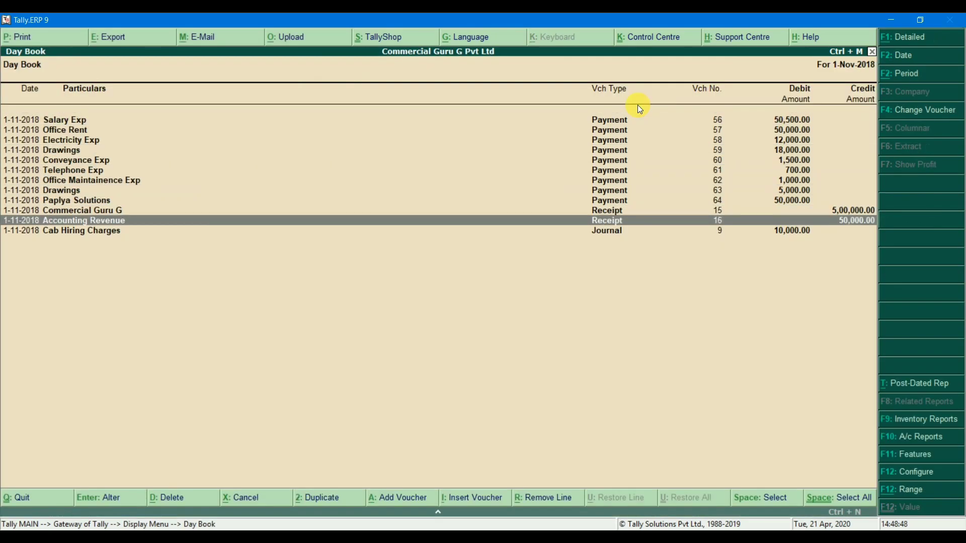
{"action": "key", "text": "Up"}
{"action": "key", "text": "Up"}
{"action": "key", "text": "Up"}
{"action": "key", "text": "Up"}
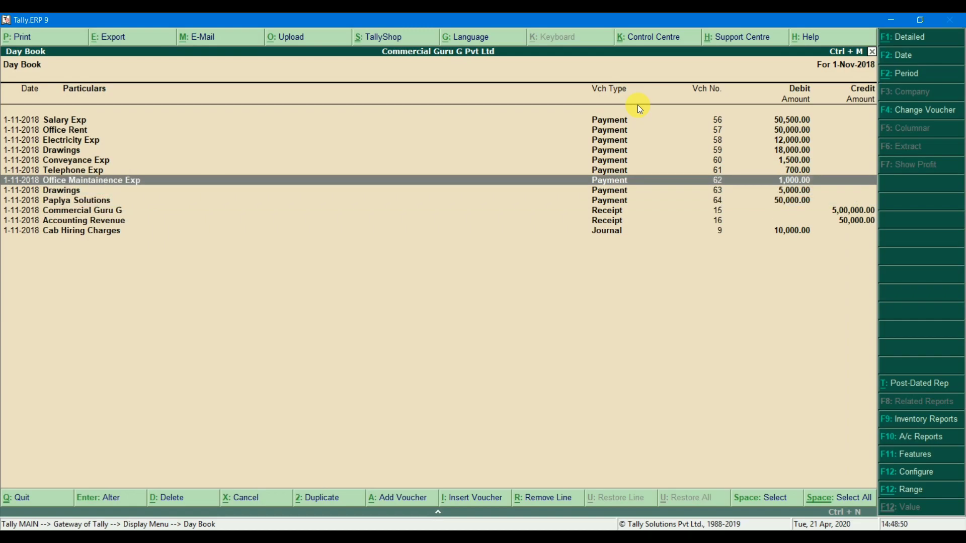
{"action": "key", "text": "Down"}
{"action": "key", "text": "Down"}
{"action": "key", "text": "Return"}
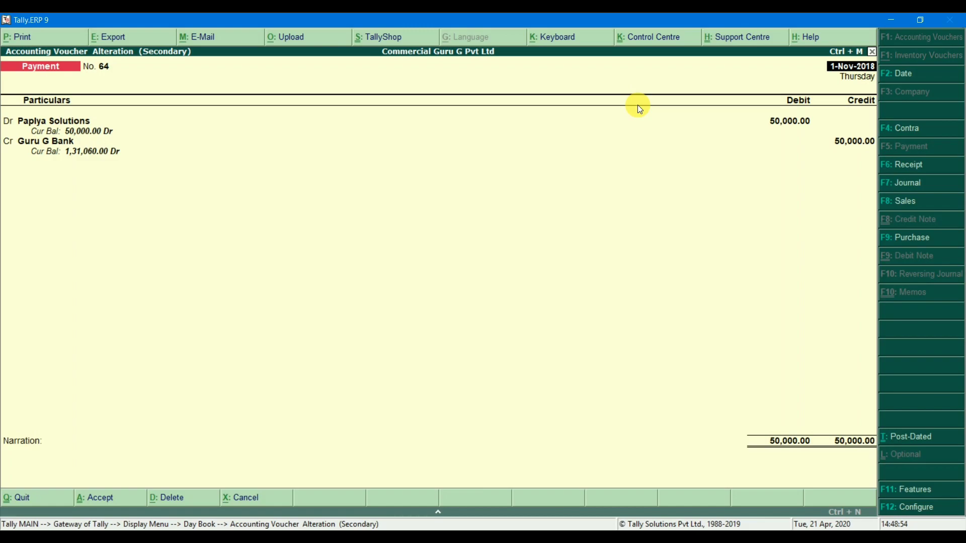
- Switch to Notepad, highlight the word "Payment" in the voucher type note, and return to the payment voucher in Tally.ERP 9
{"action": "left_click", "coordinate": [390, 528]}
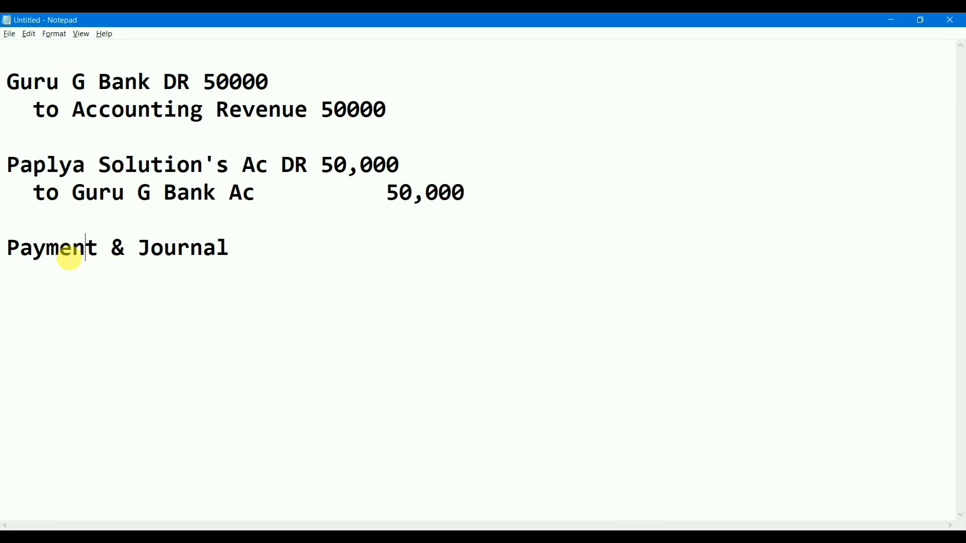
{"action": "left_click_drag", "start_coordinate": [86, 250], "coordinate": [7, 250]}
{"action": "left_click", "coordinate": [417, 529]}
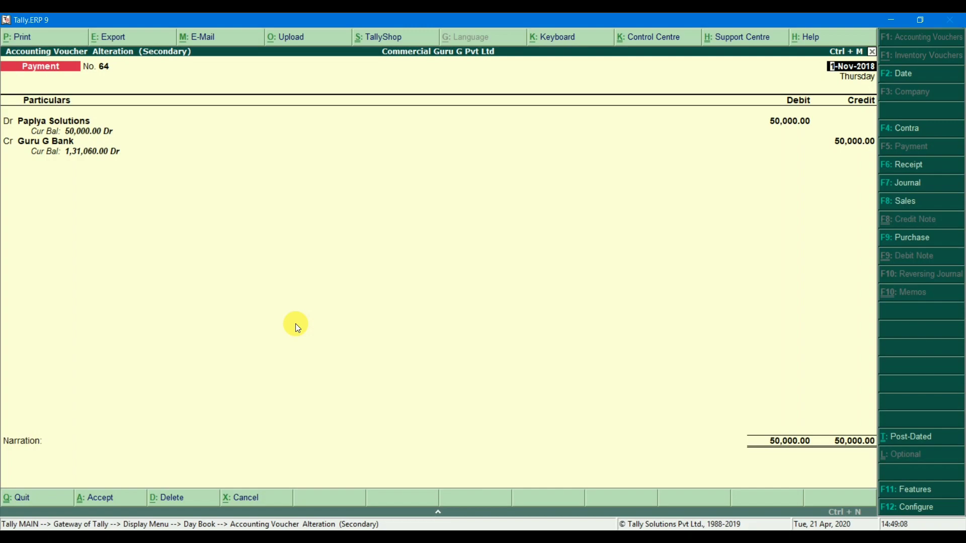
- Leave the Paplya Solutions payment voucher without changes, return to the Gateway of Tally and display the Day Book again
{"action": "key", "text": "Escape"}
{"action": "key", "text": "Escape"}
{"action": "key", "text": "Escape"}
{"action": "key", "text": "Escape"}
{"action": "key", "text": "Return"}
{"action": "key", "text": "Down"}
{"action": "key", "text": "Return"}
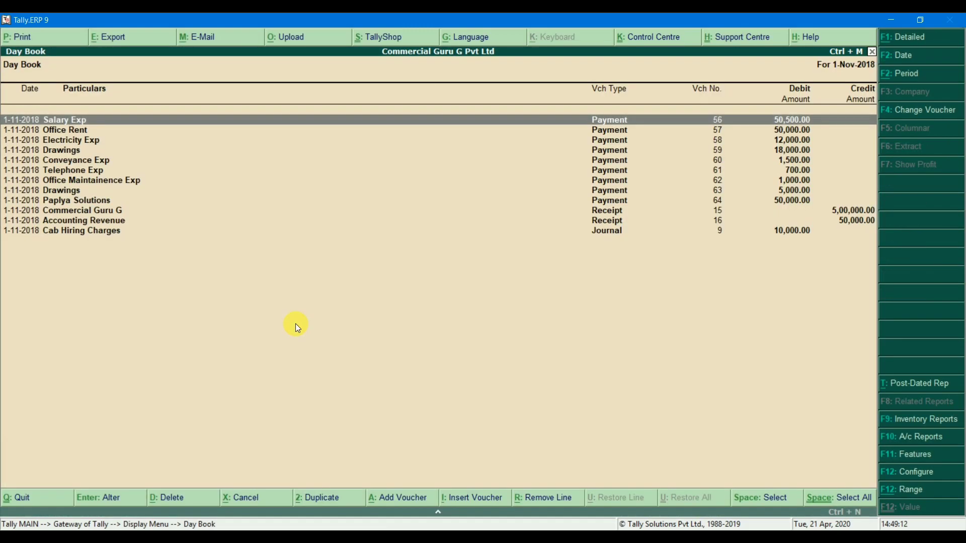
- Open the Paplya Solutions payment voucher in the Day Book for alteration
{"action": "key", "text": "Down"}
{"action": "key", "text": "Down"}
{"action": "key", "text": "Down"}
{"action": "key", "text": "Down"}
{"action": "key", "text": "Down"}
{"action": "key", "text": "Down"}
{"action": "key", "text": "Down"}
{"action": "key", "text": "Down"}
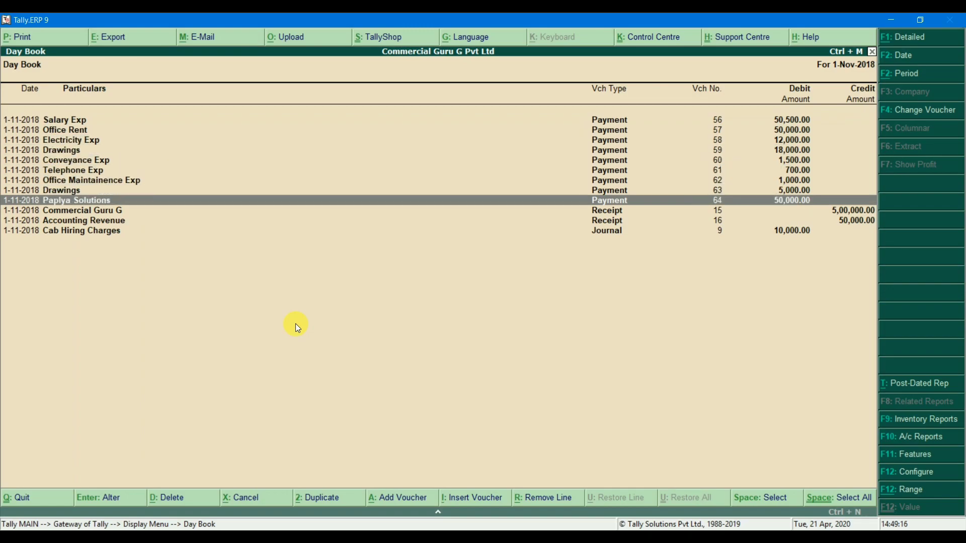
{"action": "key", "text": "Return"}
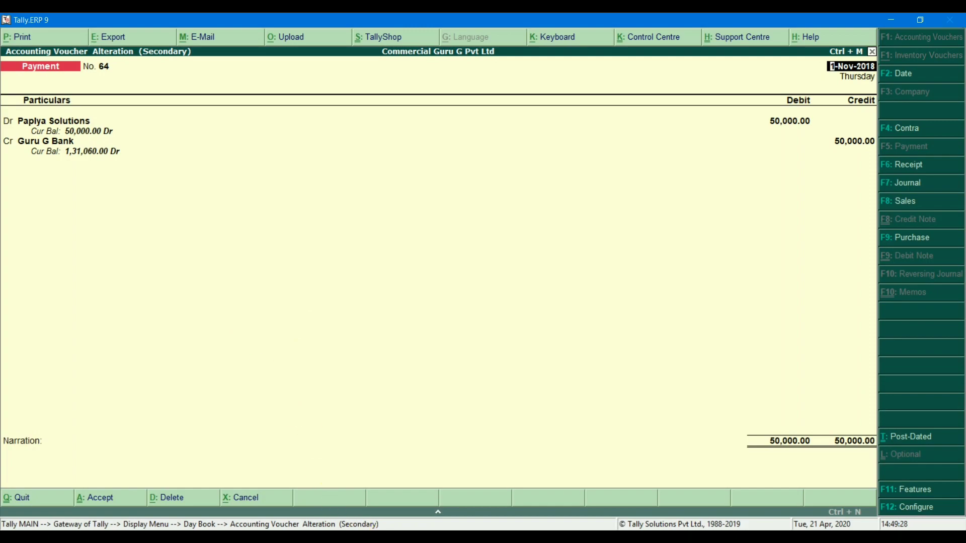
- Switch to Notepad and add the line "Alt + D" below the "Payment & Journal" note
{"action": "key", "text": "alt+Tab"}
{"action": "left_click", "coordinate": [339, 377]}
{"action": "key", "text": "Return"}
{"action": "type", "text": "Alt "}
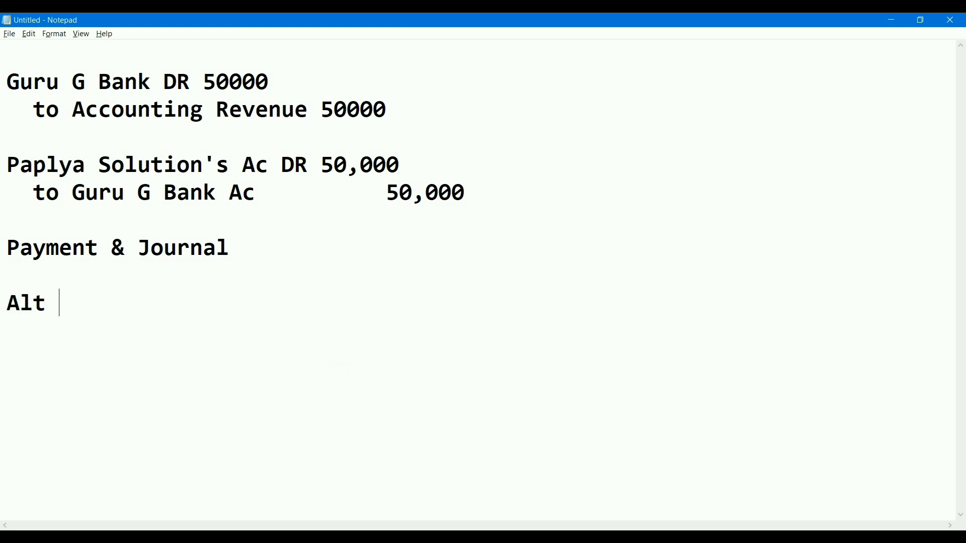
{"action": "type", "text": "+ D"}
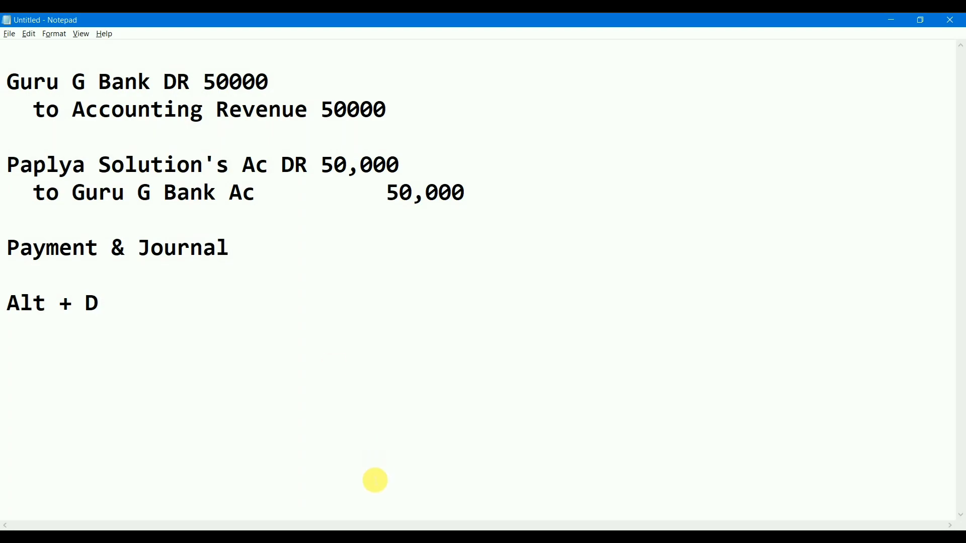
- Switch back to Tally.ERP 9 and delete the Paplya Solutions payment voucher
{"action": "left_click", "coordinate": [376, 537]}
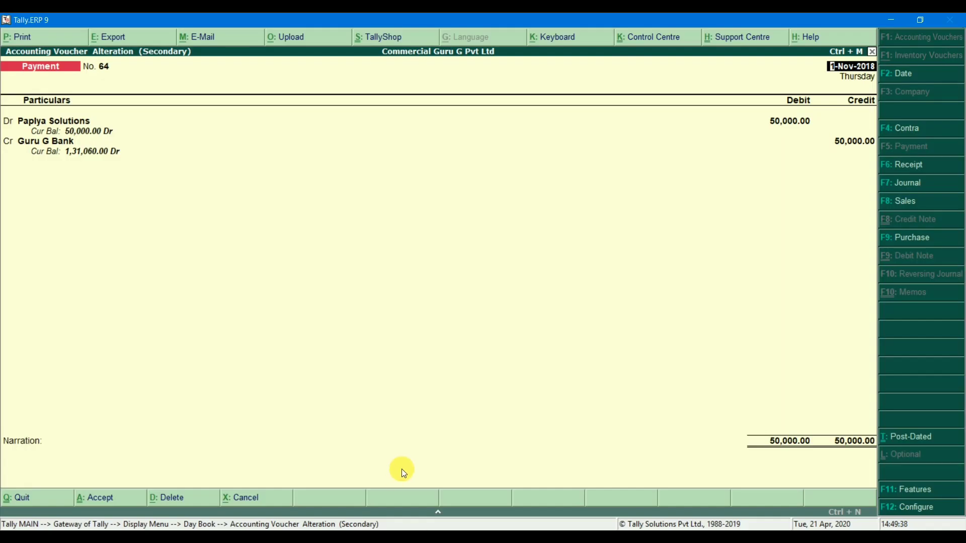
{"action": "key", "text": "alt+d"}
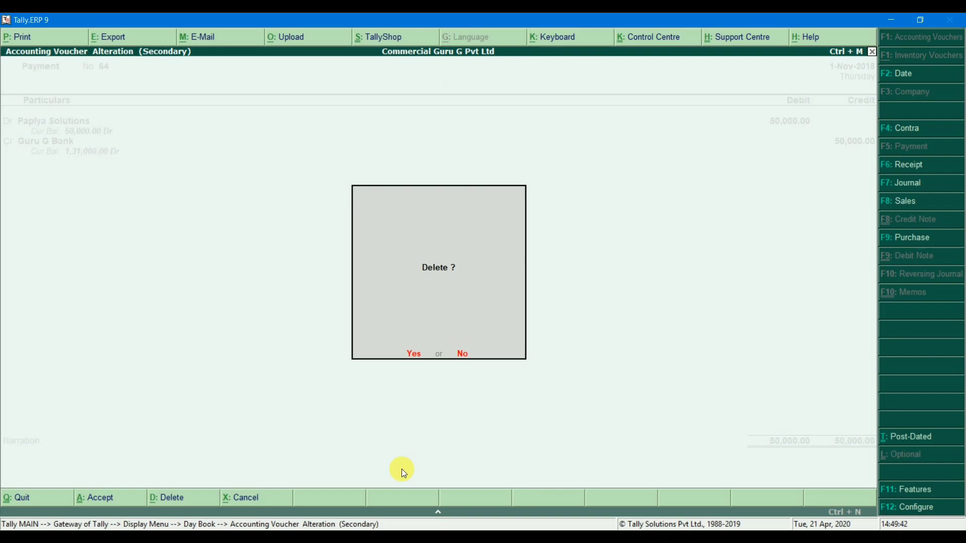
{"action": "key", "text": "y"}
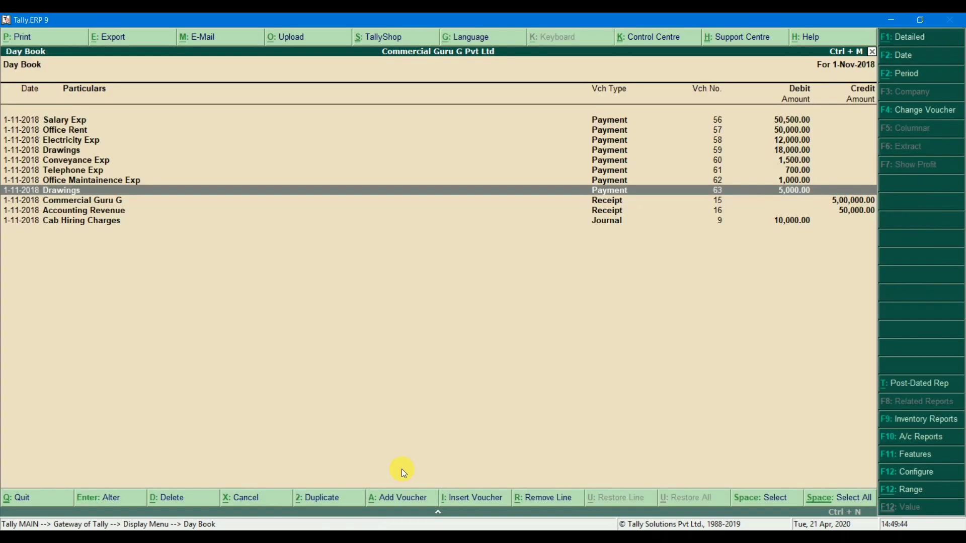
- Leave the Day Book and start a new accounting voucher of type Journal
{"action": "key", "text": "Escape"}
{"action": "key", "text": "Escape"}
{"action": "key", "text": "Escape"}
{"action": "key", "text": "n"}
{"action": "key", "text": "Down"}
{"action": "key", "text": "Return"}
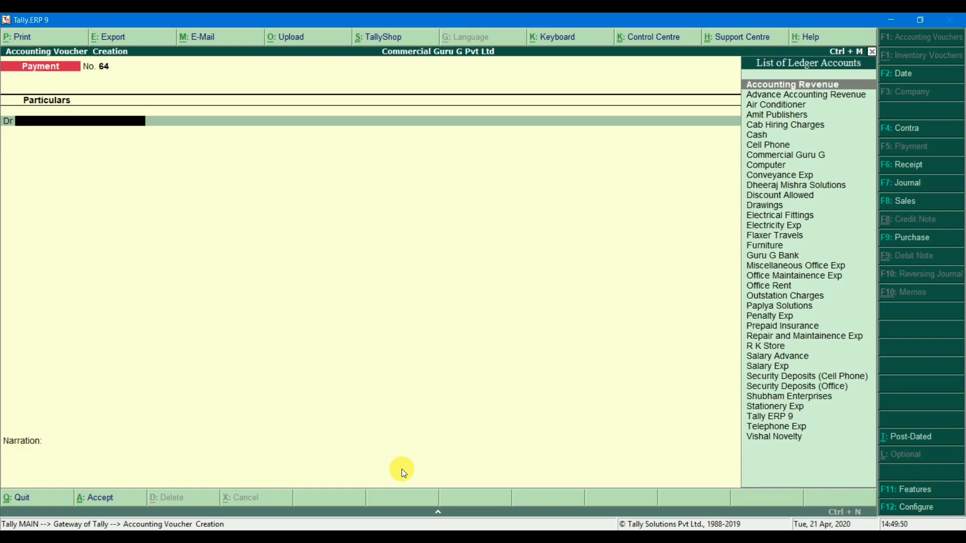
{"action": "key", "text": "F7"}
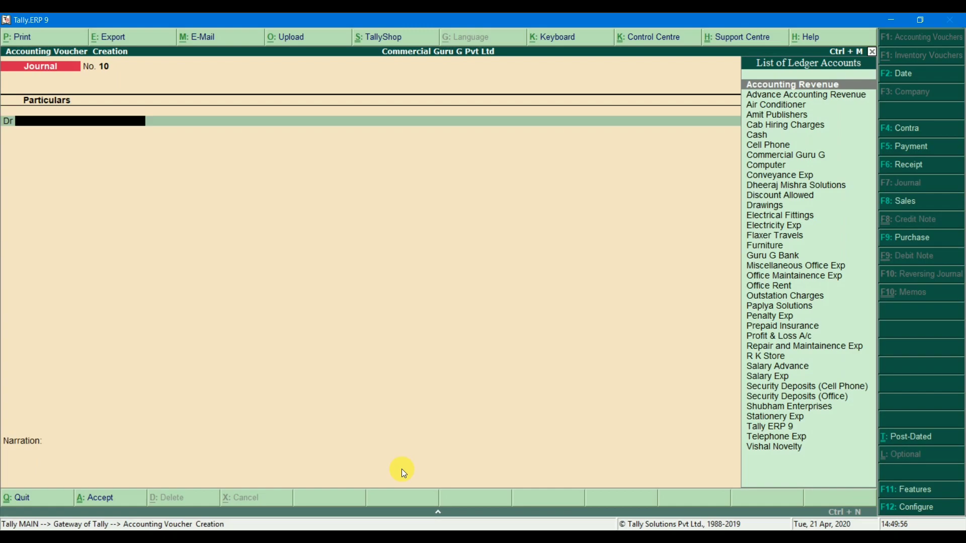
- Debit the Paplya Solutions ledger with 50,000 in the journal voucher
{"action": "type", "text": "Paplya Solutions"}
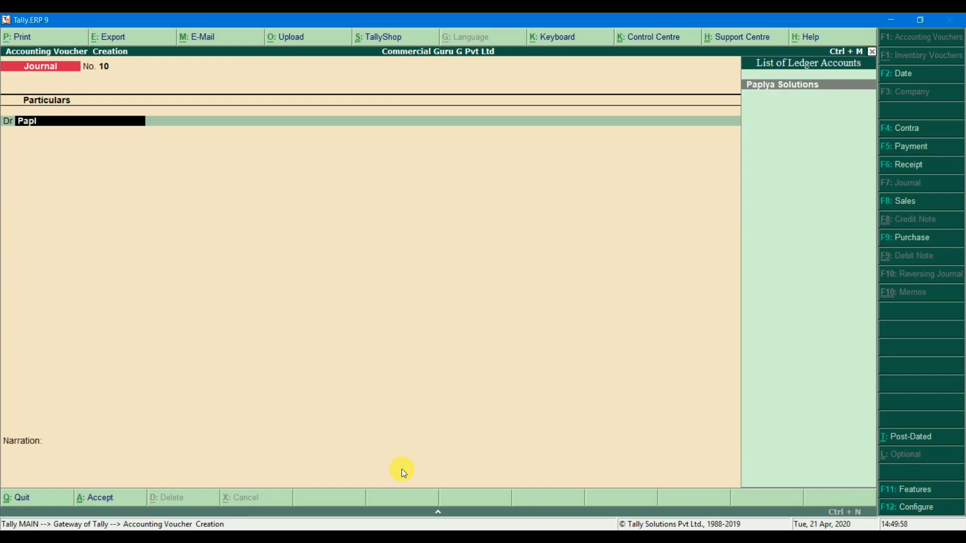
{"action": "key", "text": "Return"}
{"action": "type", "text": "50000"}
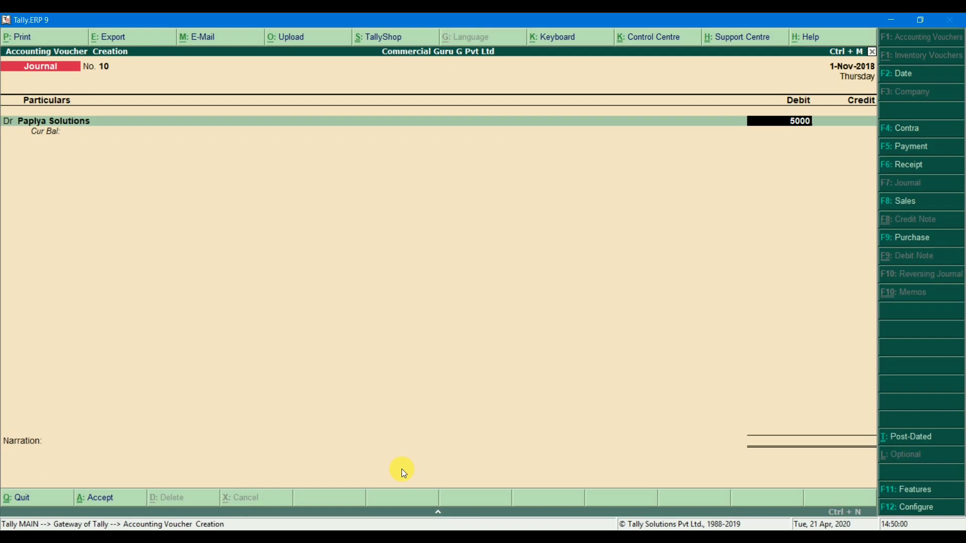
{"action": "key", "text": "Return"}
{"action": "key", "text": "Return"}
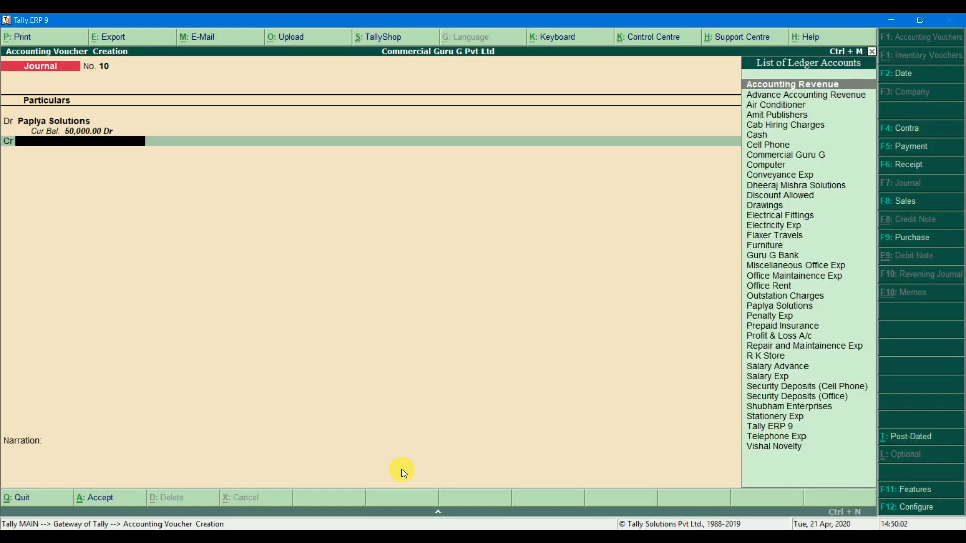
- Credit the Guru G Bank ledger with 50,000 in the journal voucher and bring up its bank allocation
{"action": "type", "text": "Guru"}
{"action": "key", "text": "Return"}
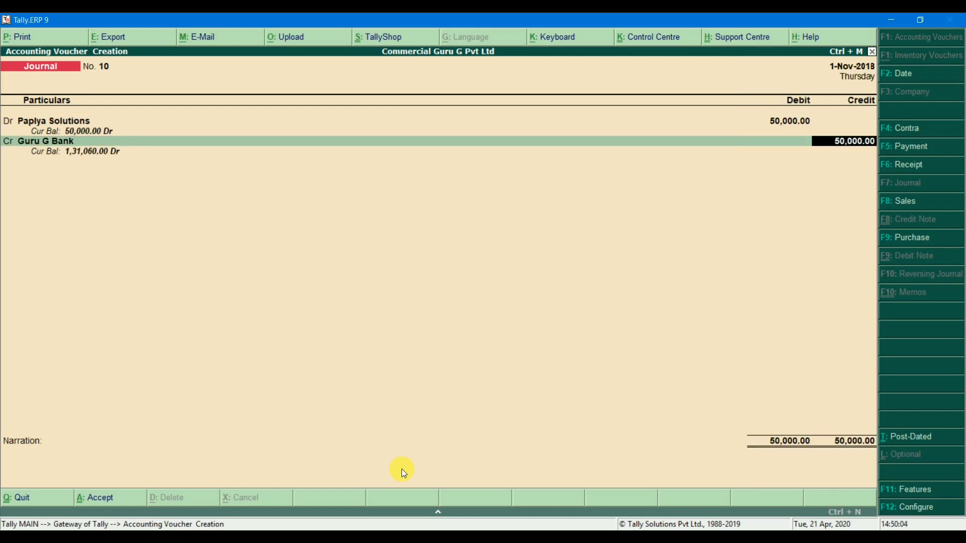
{"action": "key", "text": "Return"}
{"action": "key", "text": "Return"}
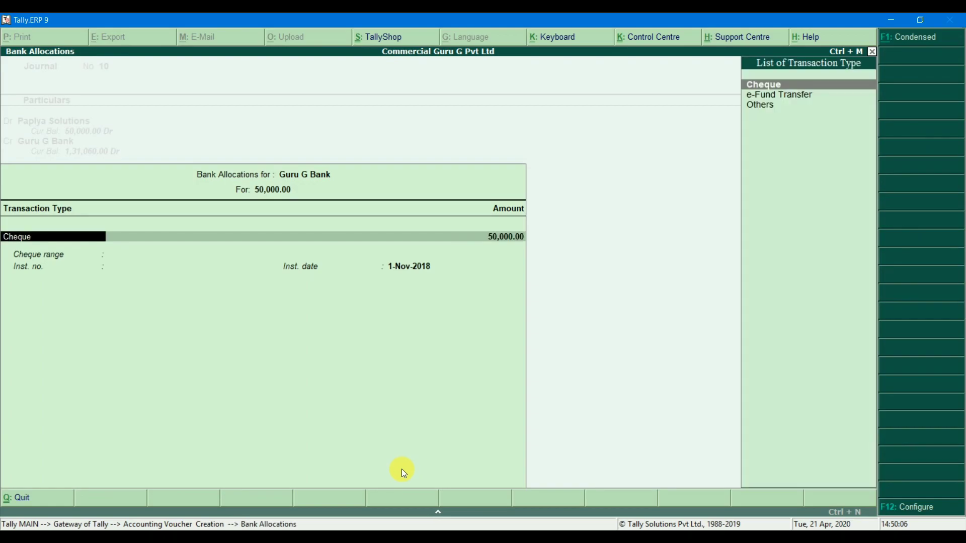
- Back out of the bank allocation and check that the journal configuration allows cash accounts in journal vouchers, keeping it at Yes
{"action": "key", "text": "Escape"}
{"action": "key", "text": "BackSpace"}
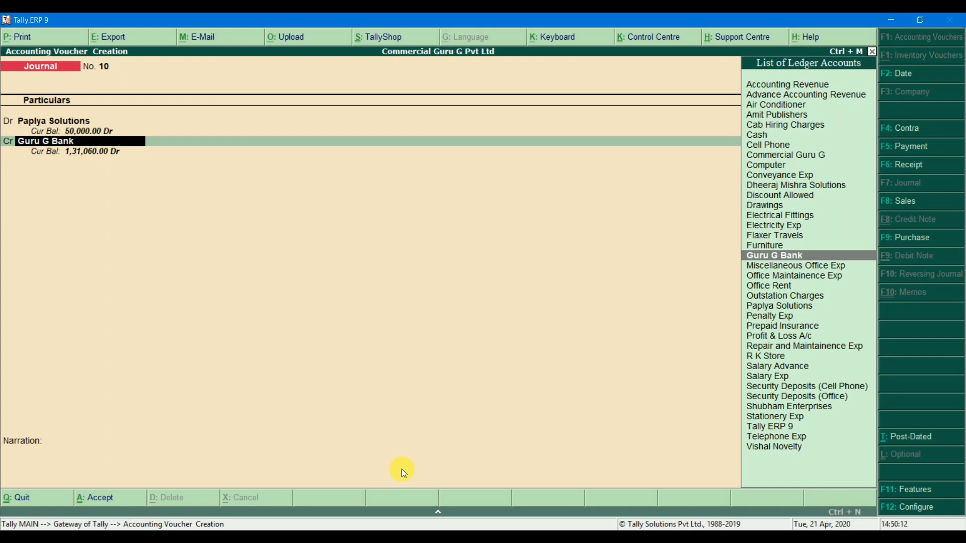
{"action": "left_click", "coordinate": [883, 509]}
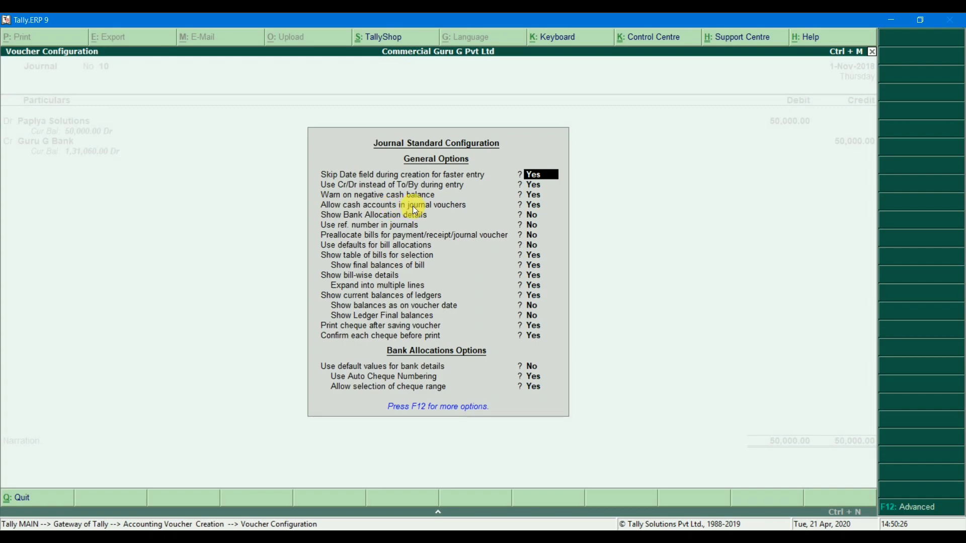
{"action": "left_click", "coordinate": [533, 205]}
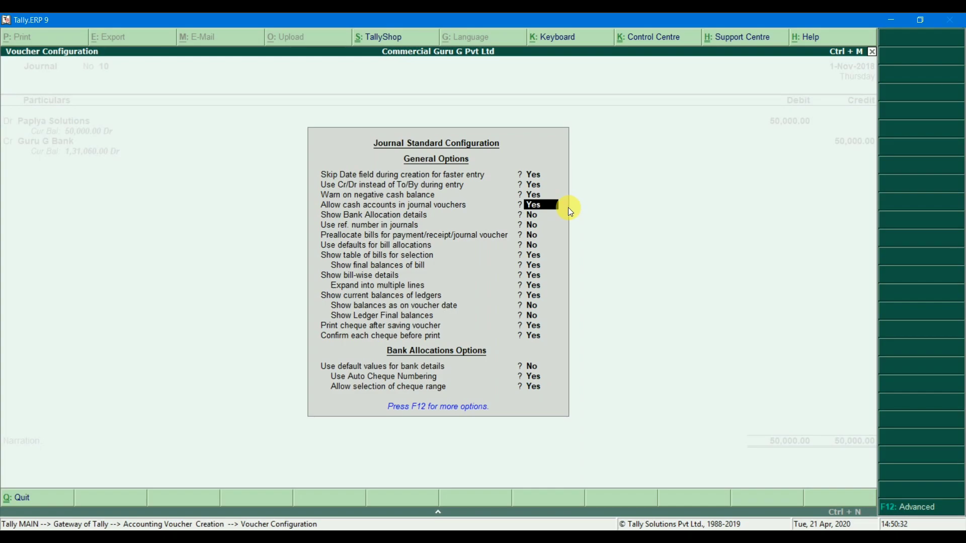
{"action": "key", "text": "ctrl+a"}
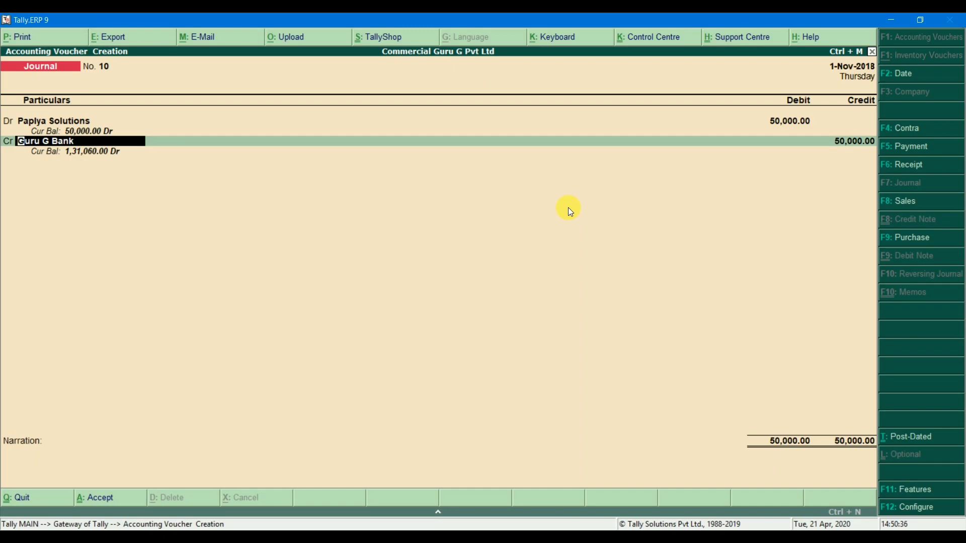
- Accept Guru G Bank's cheque allocation dated 1-Nov-2018, save the journal voucher without a narration and leave voucher creation
{"action": "key", "text": "Return"}
{"action": "key", "text": "Return"}
{"action": "key", "text": "Return"}
{"action": "key", "text": "Return"}
{"action": "key", "text": "Return"}
{"action": "key", "text": "Return"}
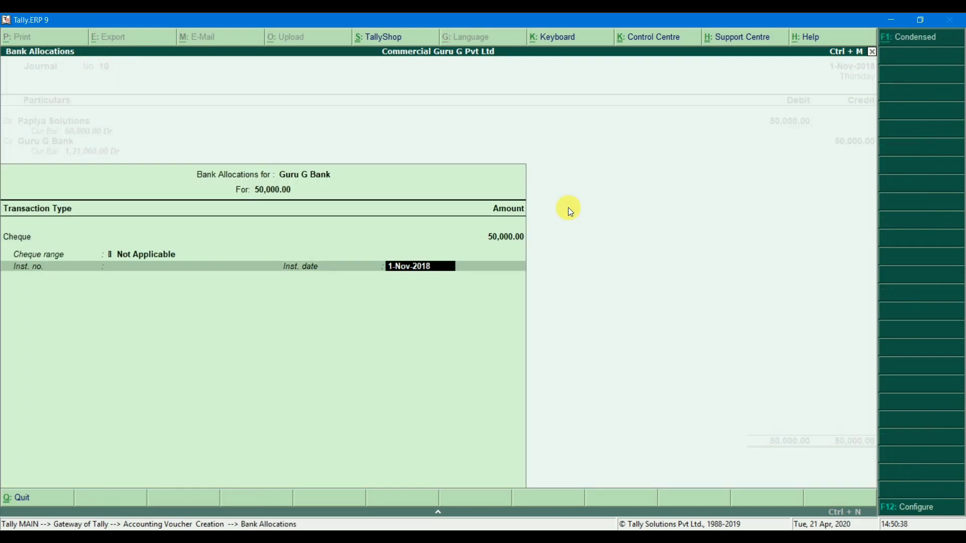
{"action": "key", "text": "Return"}
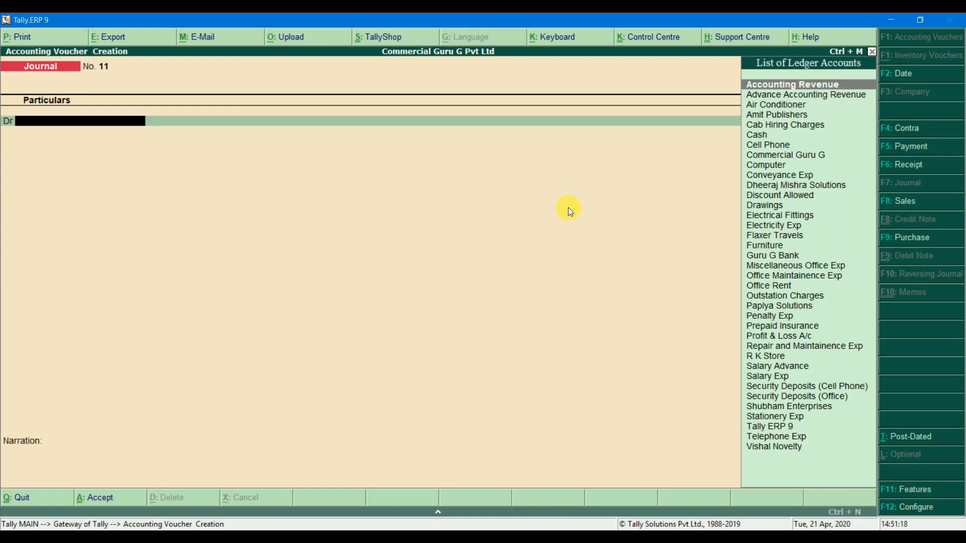
{"action": "key", "text": "Escape"}
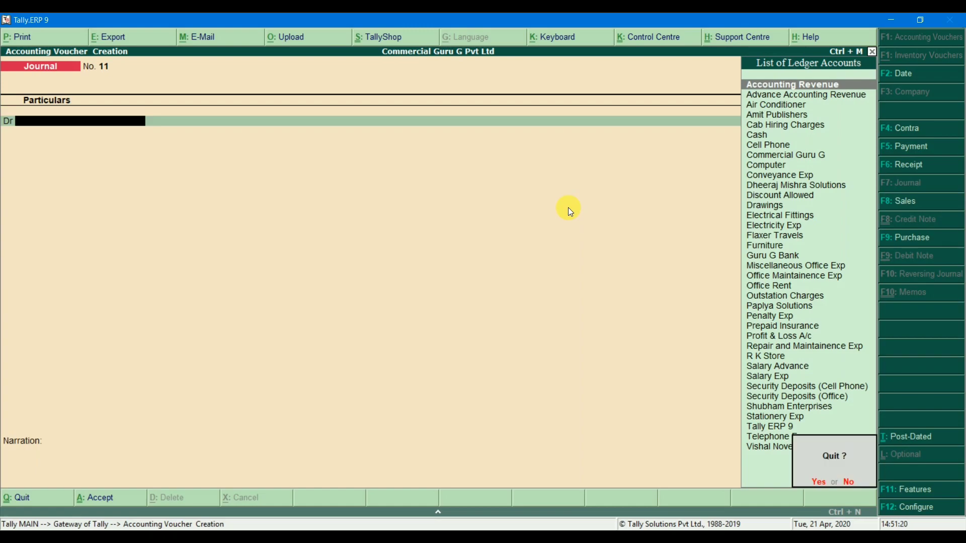
{"action": "key", "text": "Return"}
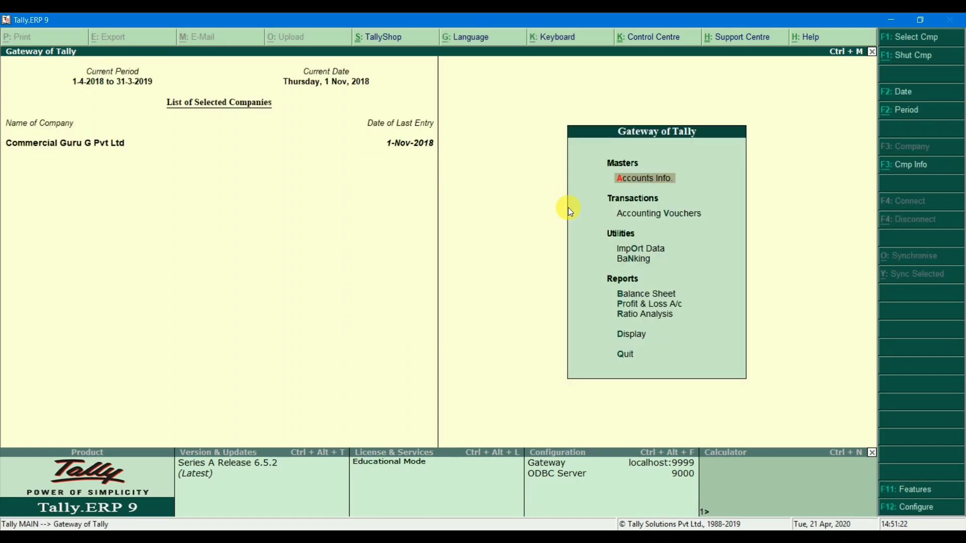
- Switch to Notepad, highlight all the entry notes and close the untitled file without saving it
{"action": "key", "text": "alt+Tab"}
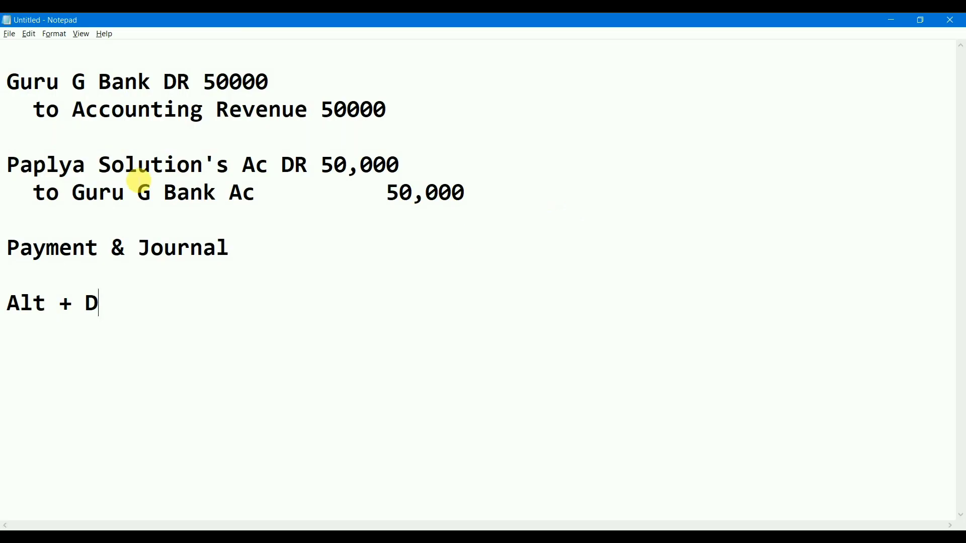
{"action": "left_click_drag", "start_coordinate": [302, 300], "coordinate": [33, 127]}
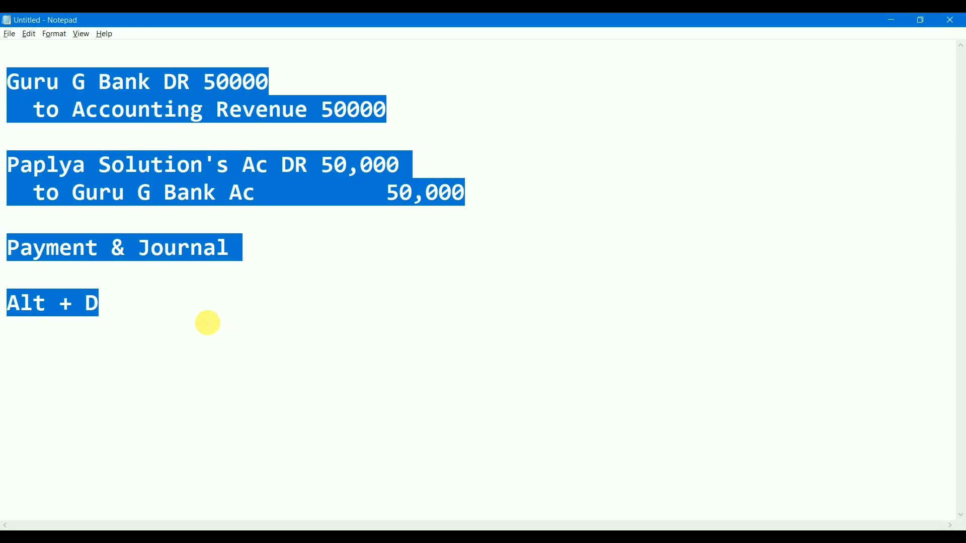
{"action": "left_click", "coordinate": [204, 322]}
{"action": "left_click_drag", "start_coordinate": [171, 297], "coordinate": [20, 75]}
{"action": "left_click", "coordinate": [20, 76]}
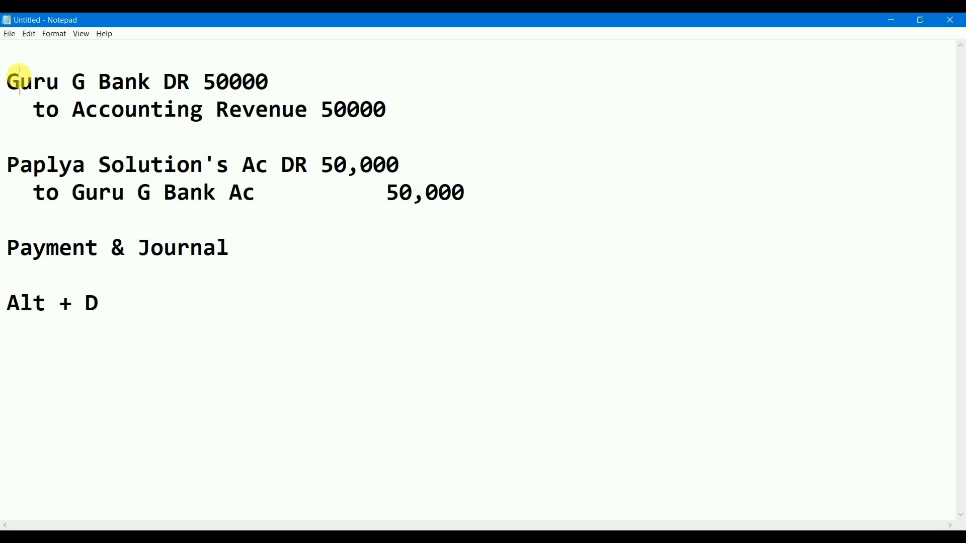
{"action": "left_click_drag", "start_coordinate": [238, 369], "coordinate": [5, 84]}
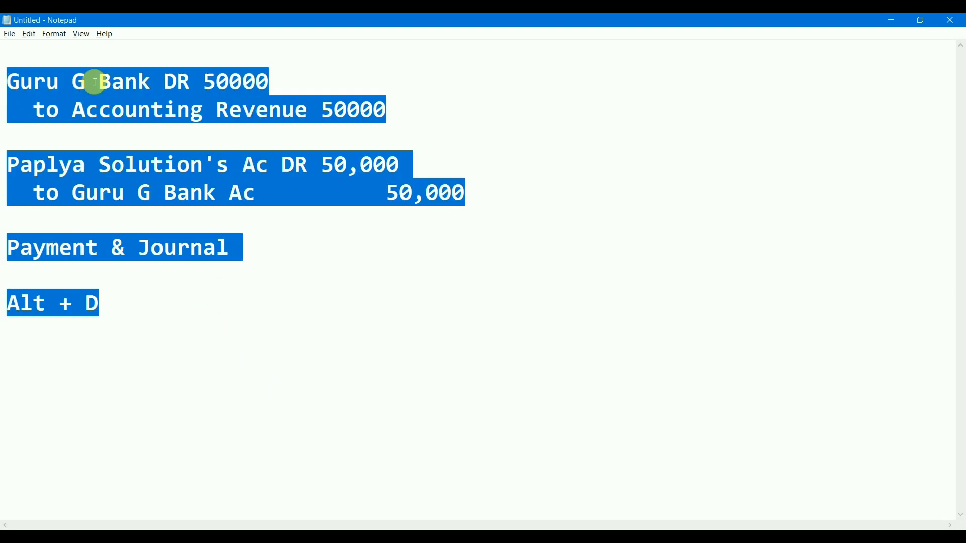
{"action": "left_click", "coordinate": [960, 19]}
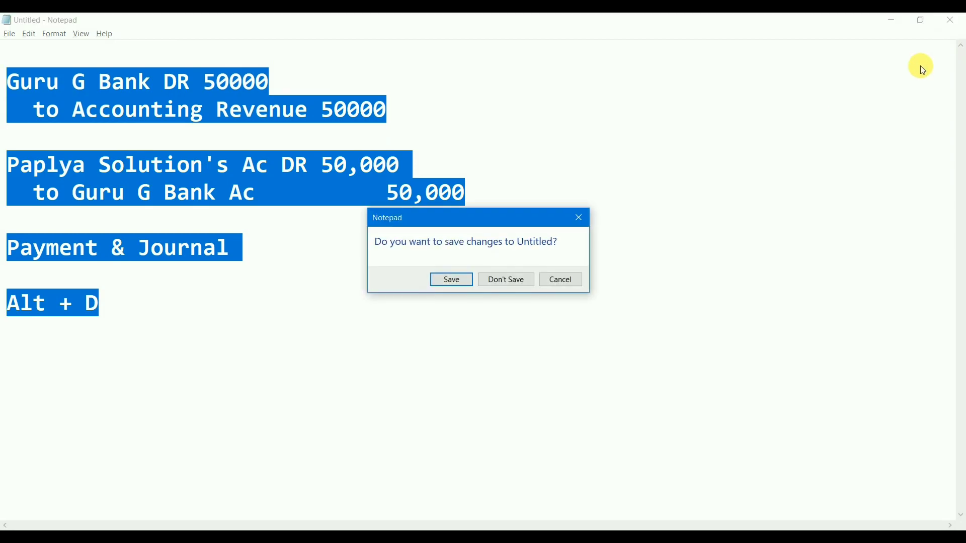
{"action": "left_click", "coordinate": [503, 279]}
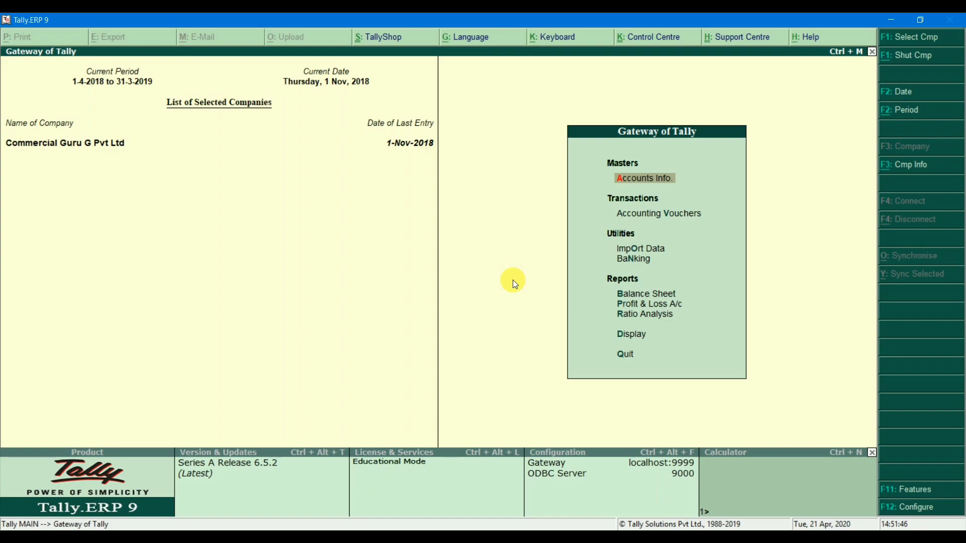
- Display the company's Trial Balance in Tally.ERP 9 in its detailed form
{"action": "key", "text": "Up"}
{"action": "key", "text": "Up"}
{"action": "key", "text": "Return"}
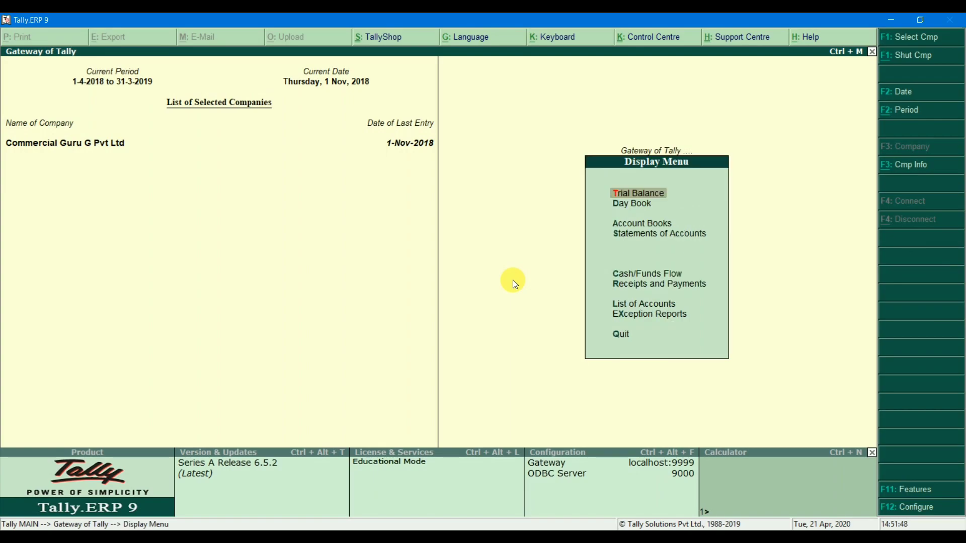
{"action": "key", "text": "Return"}
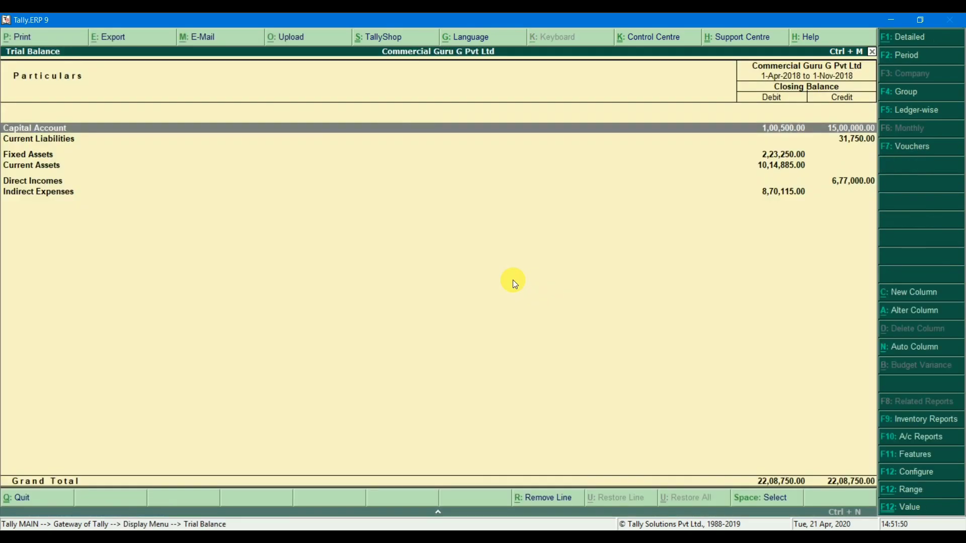
{"action": "key", "text": "alt+F1"}
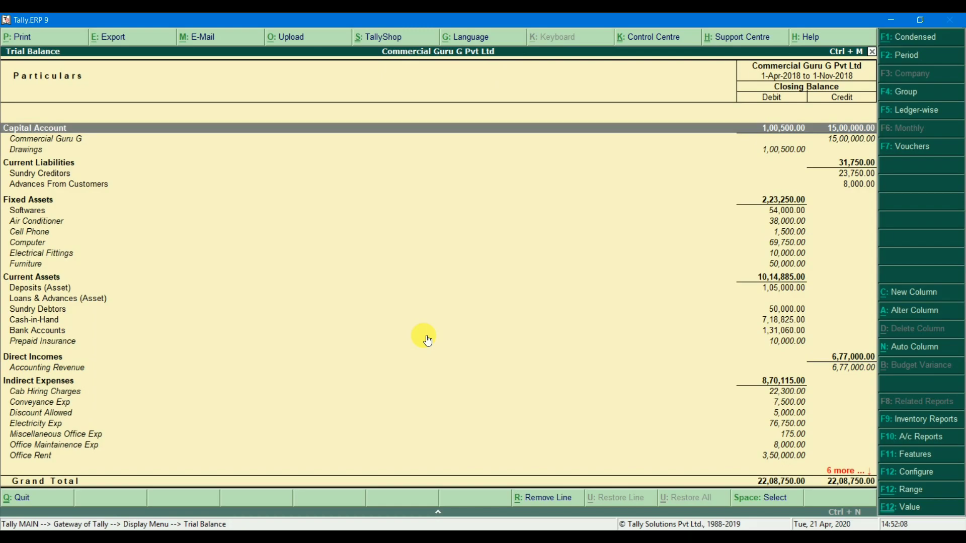
- Review every group and ledger balance in the detailed Trial Balance, from Capital Account down to Telephone Exp, and close the report
{"action": "key", "text": "Down"}
{"action": "key", "text": "Down"}
{"action": "key", "text": "Down"}
{"action": "key", "text": "Down"}
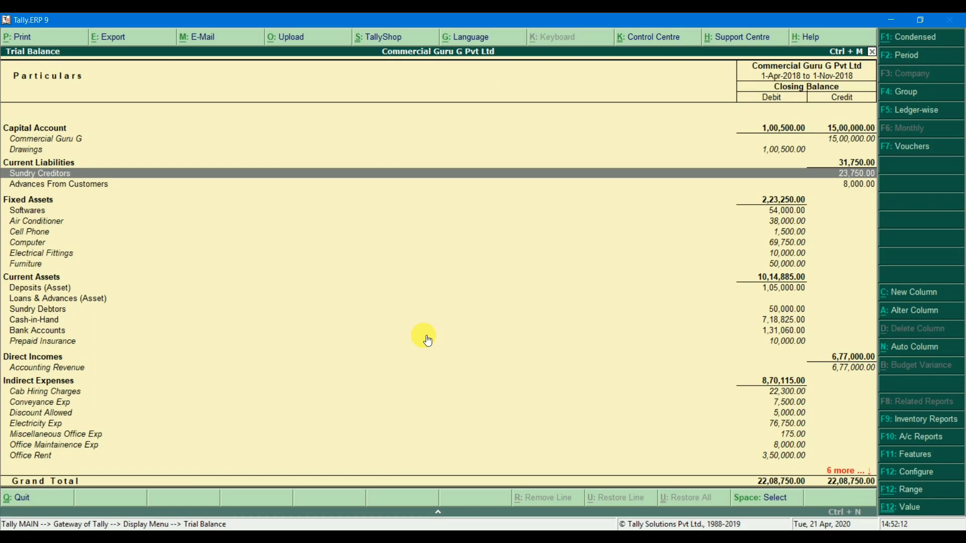
{"action": "key", "text": "Down"}
{"action": "key", "text": "Down"}
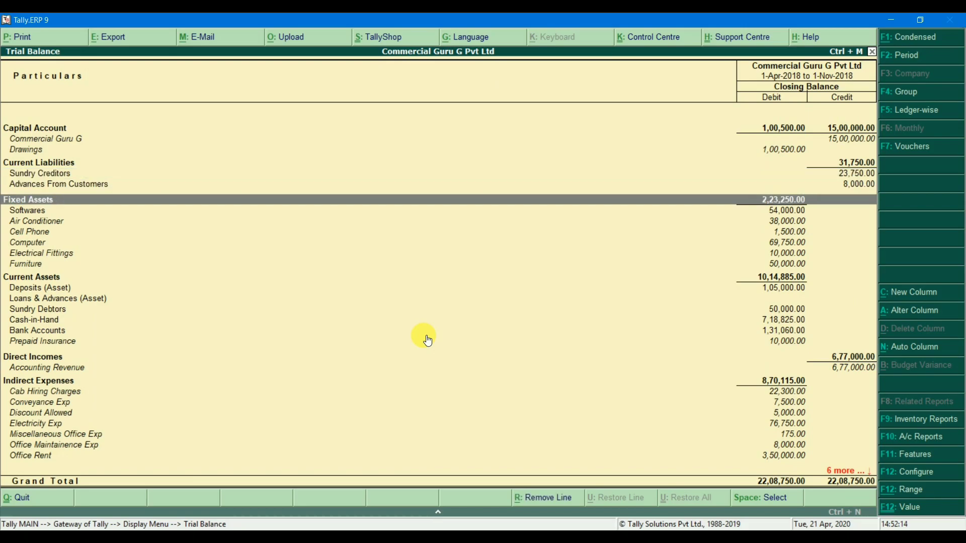
{"action": "key", "text": "Down"}
{"action": "key", "text": "Down"}
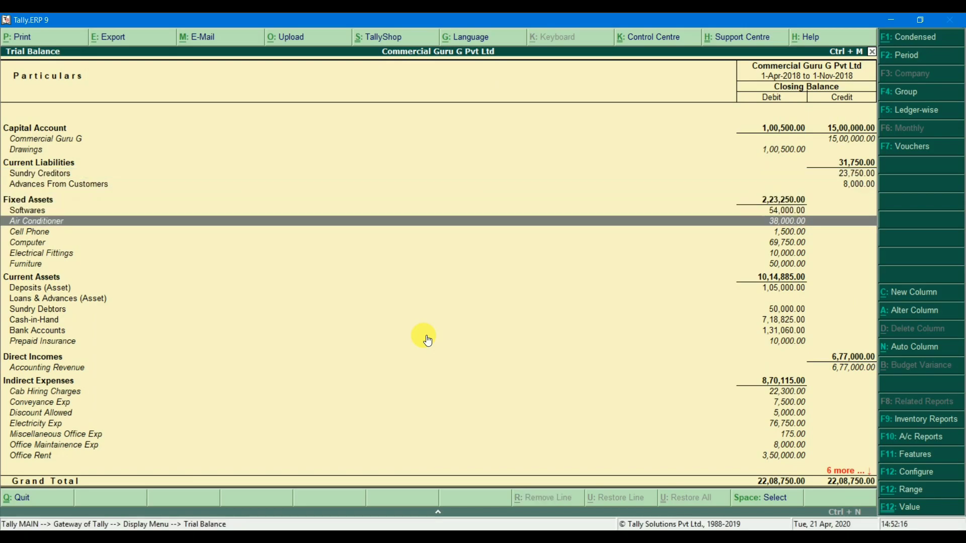
{"action": "key", "text": "Down"}
{"action": "key", "text": "Down"}
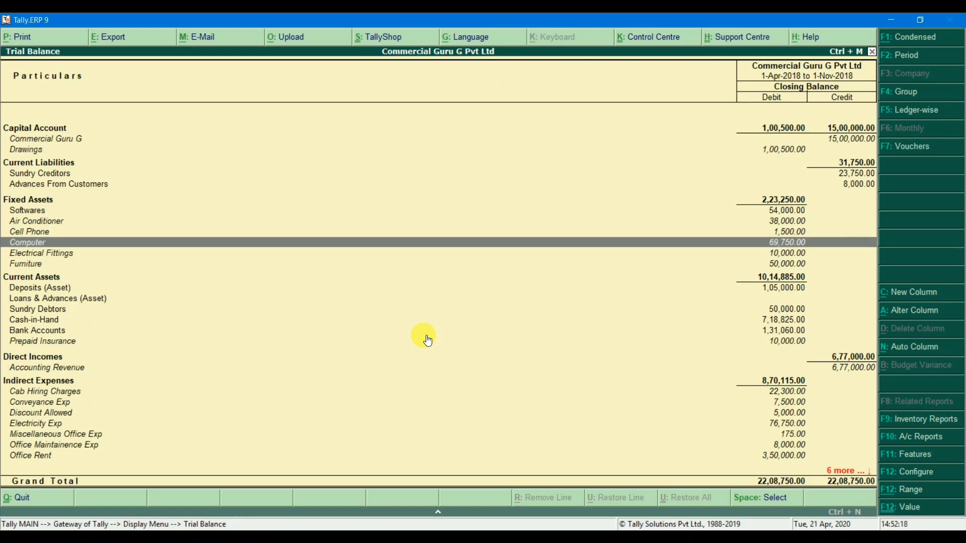
{"action": "key", "text": "Down"}
{"action": "key", "text": "Down"}
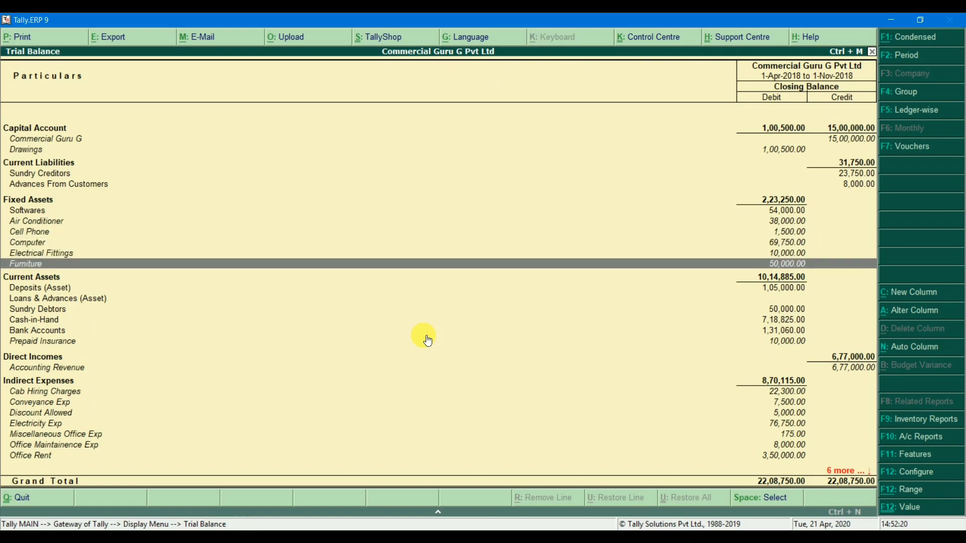
{"action": "key", "text": "Down"}
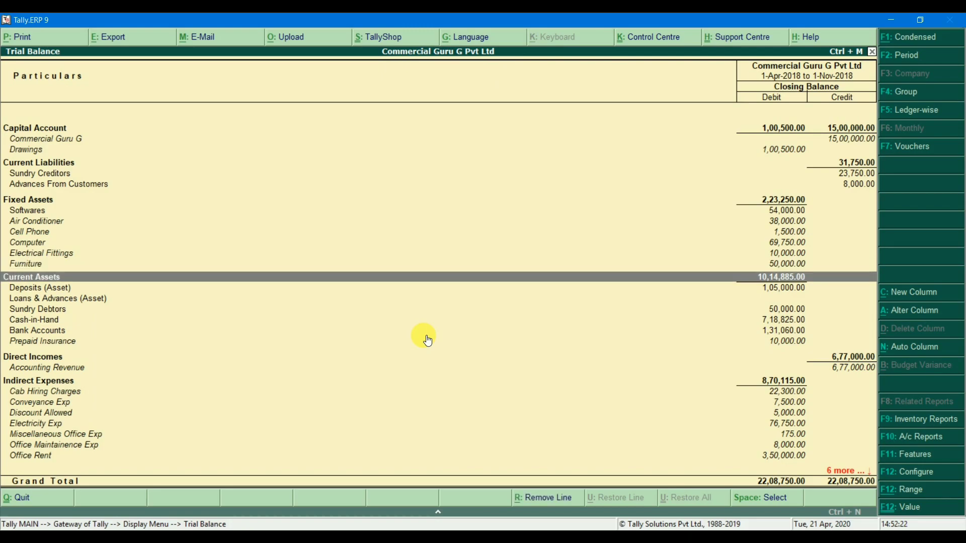
{"action": "key", "text": "Down"}
{"action": "key", "text": "Down"}
{"action": "key", "text": "Down"}
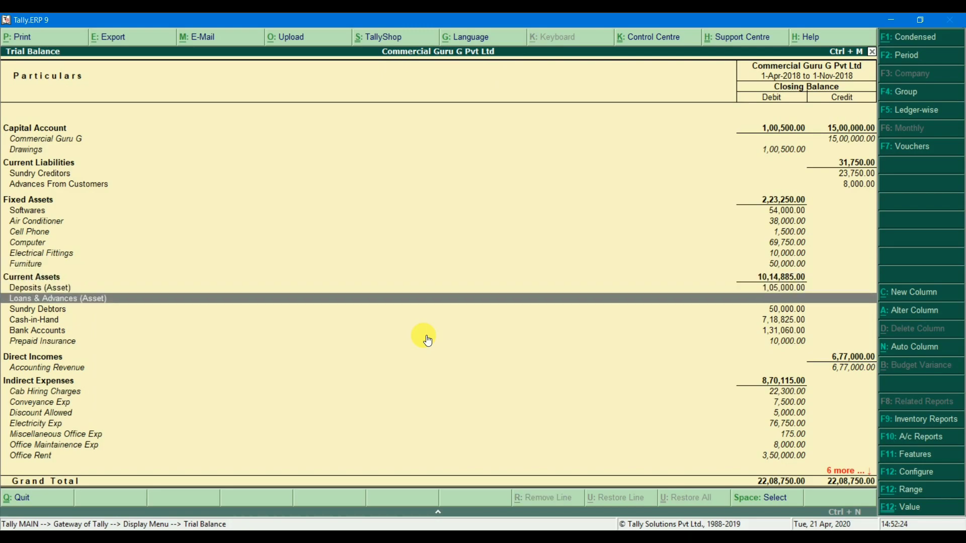
{"action": "key", "text": "Down"}
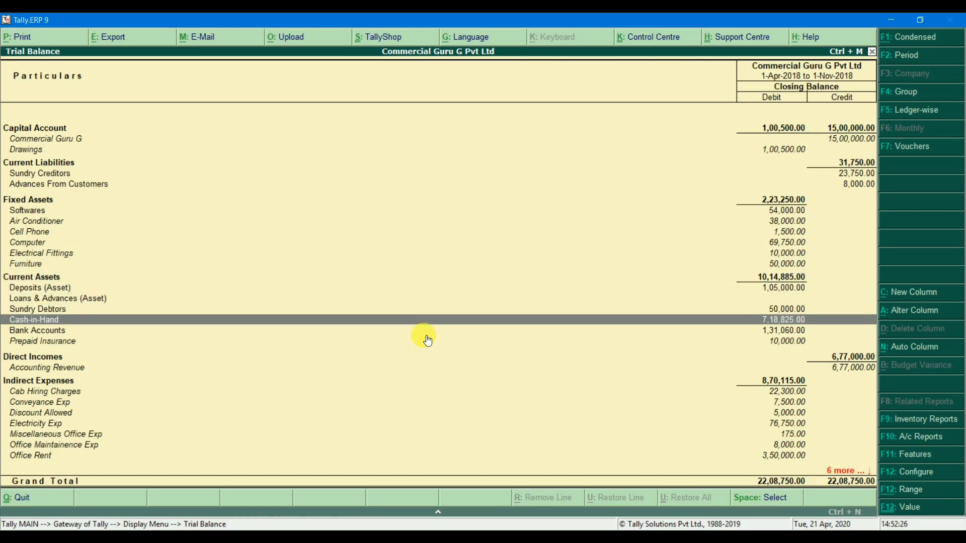
{"action": "key", "text": "Down"}
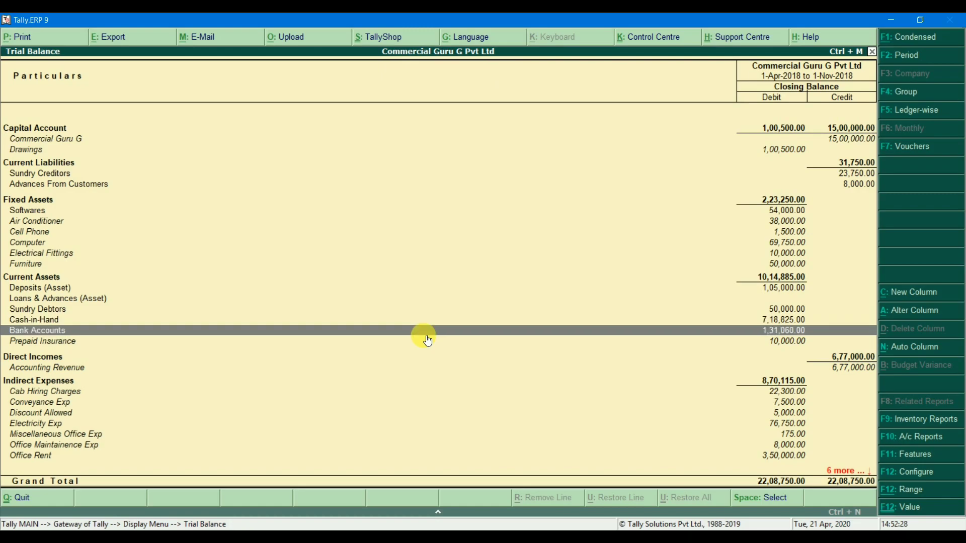
{"action": "key", "text": "Down"}
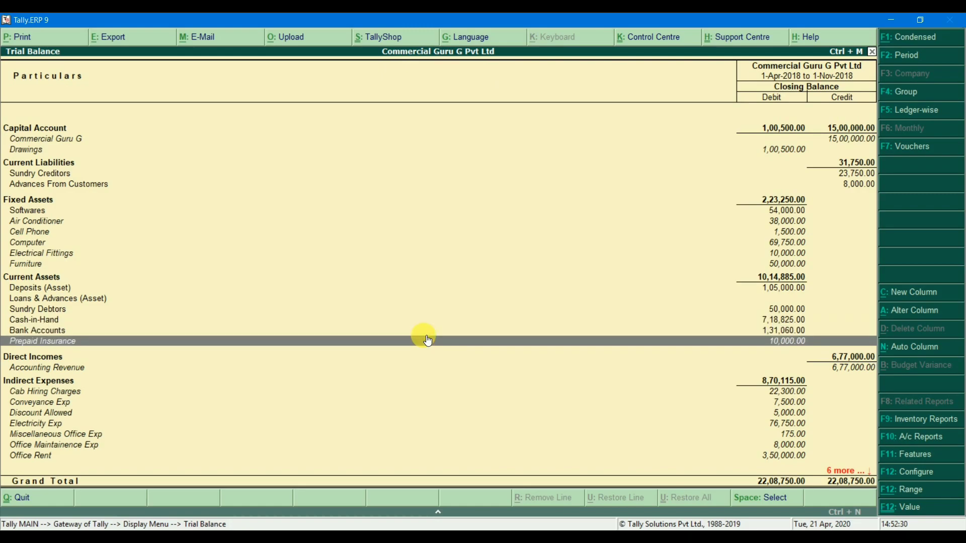
{"action": "key", "text": "Down"}
{"action": "key", "text": "Down"}
{"action": "key", "text": "Down"}
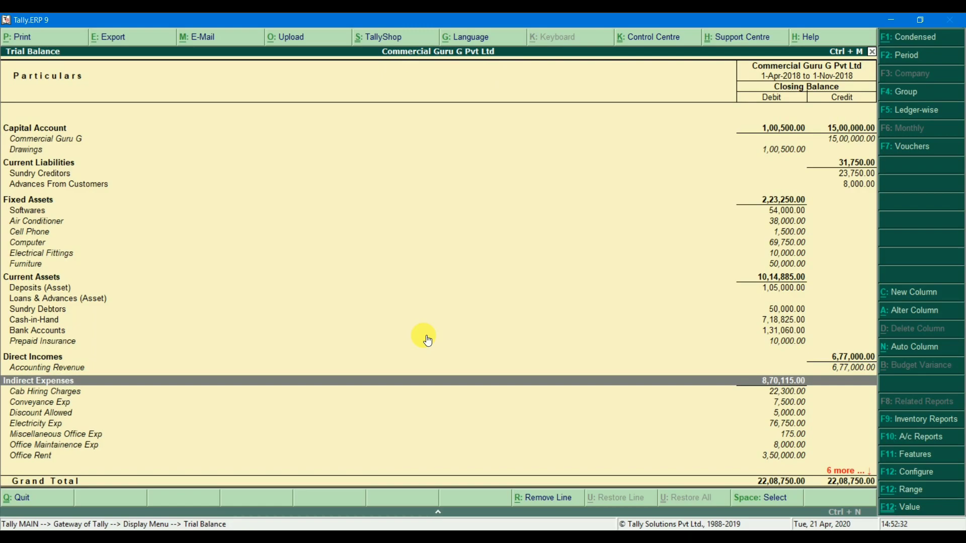
{"action": "key", "text": "Down"}
{"action": "key", "text": "Down"}
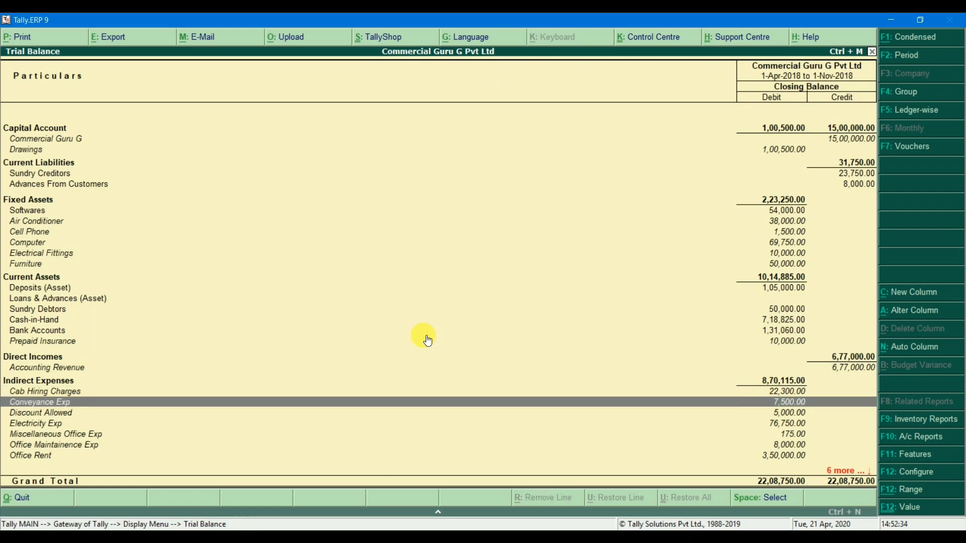
{"action": "key", "text": "Down"}
{"action": "key", "text": "Down"}
{"action": "key", "text": "Down"}
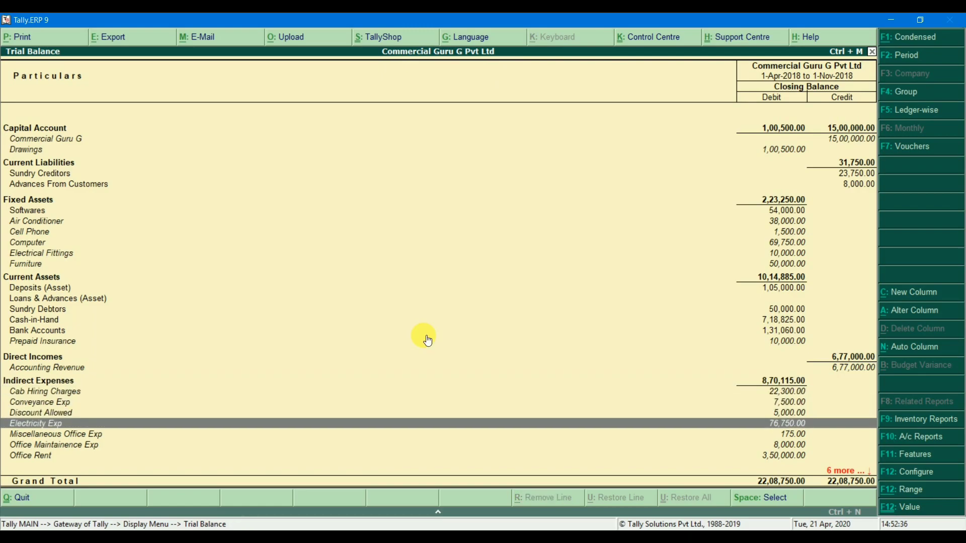
{"action": "key", "text": "Down"}
{"action": "key", "text": "Down"}
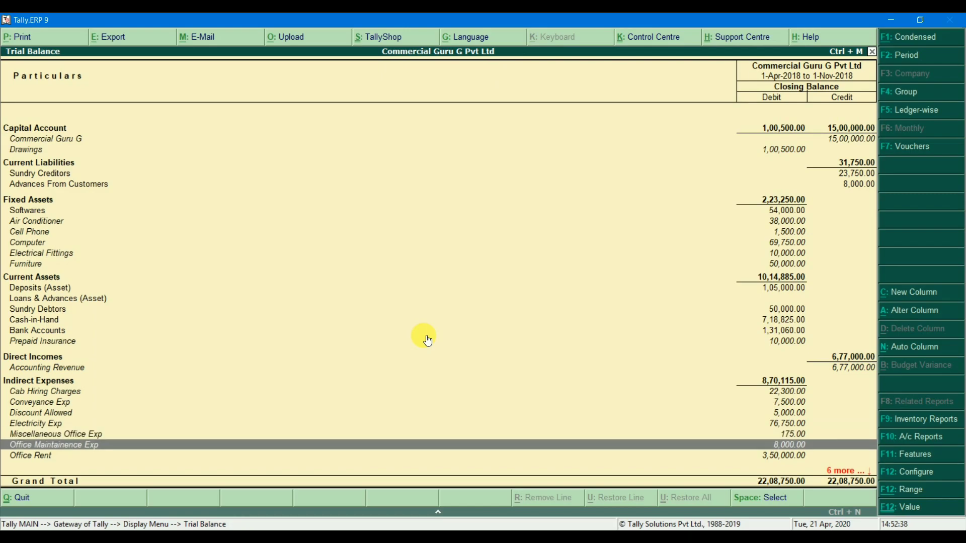
{"action": "key", "text": "Down"}
{"action": "key", "text": "Down"}
{"action": "key", "text": "Down"}
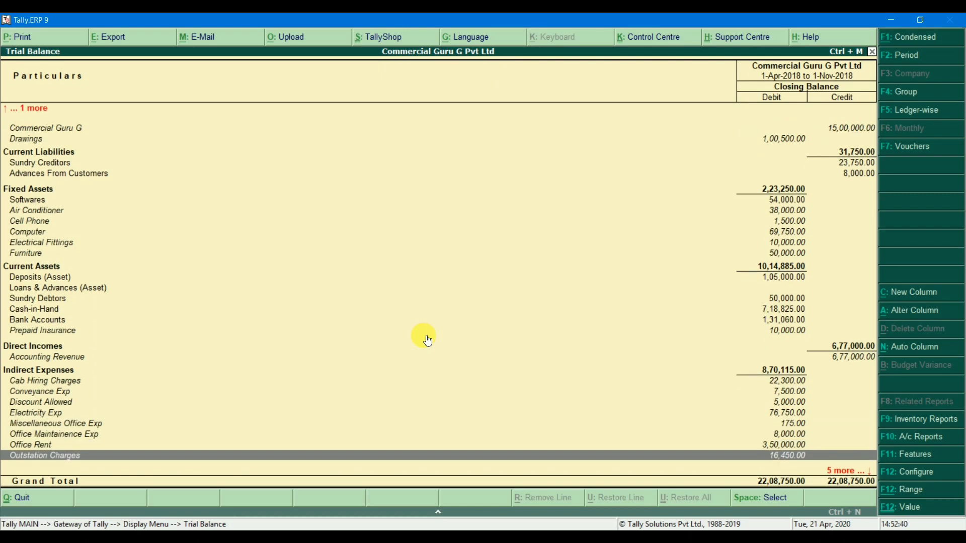
{"action": "key", "text": "Down"}
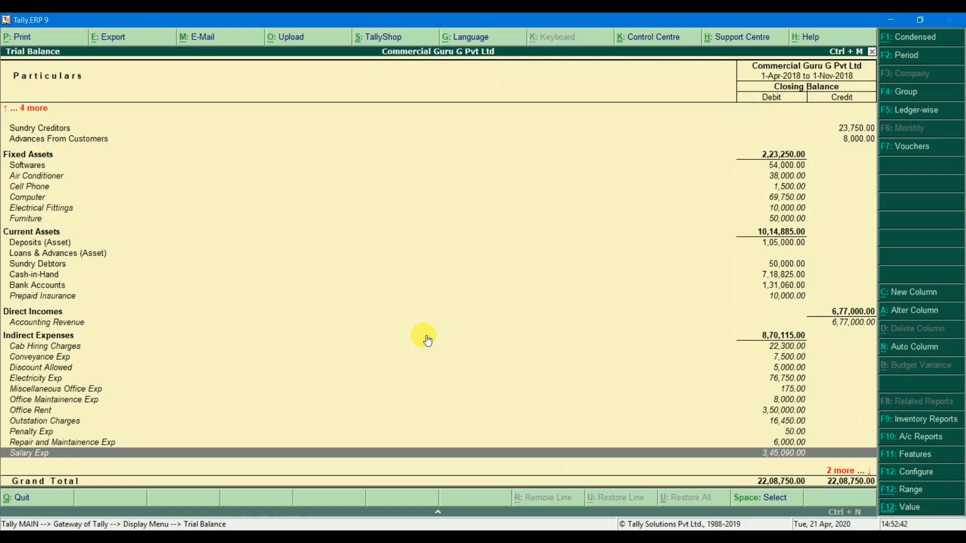
{"action": "key", "text": "Down"}
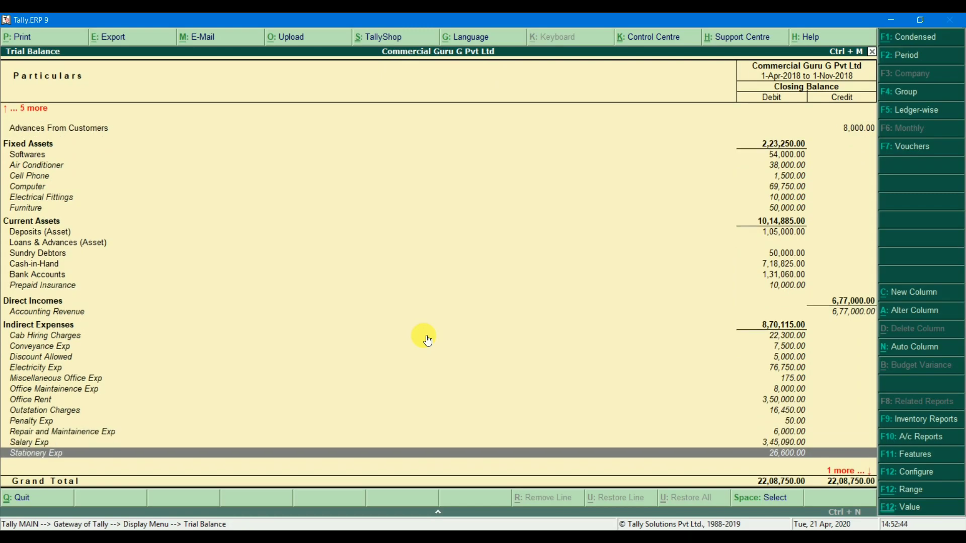
{"action": "key", "text": "Down"}
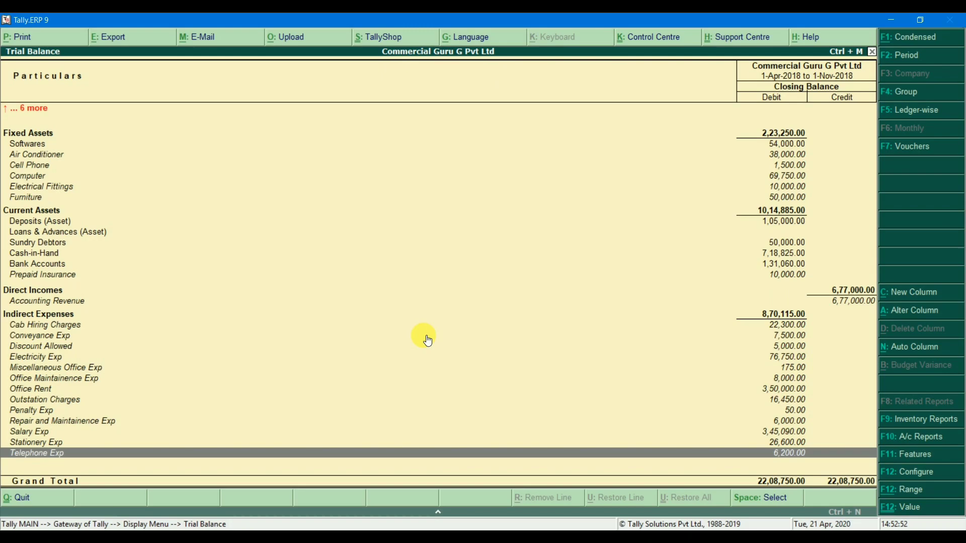
{"action": "key", "text": "Escape"}
{"action": "key", "text": "Escape"}
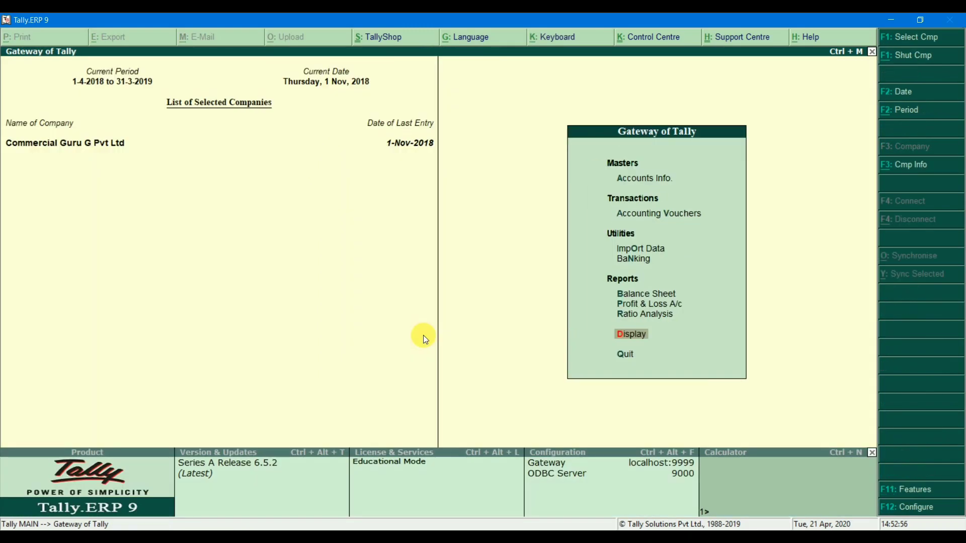
- Display the Trial Balance again in its detailed form
{"action": "key", "text": "Return"}
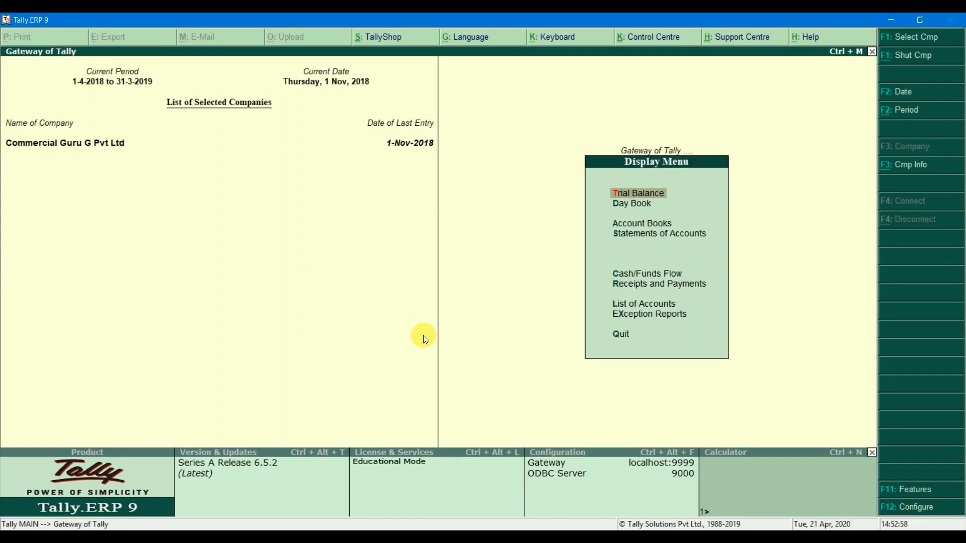
{"action": "key", "text": "Return"}
{"action": "key", "text": "alt+F1"}
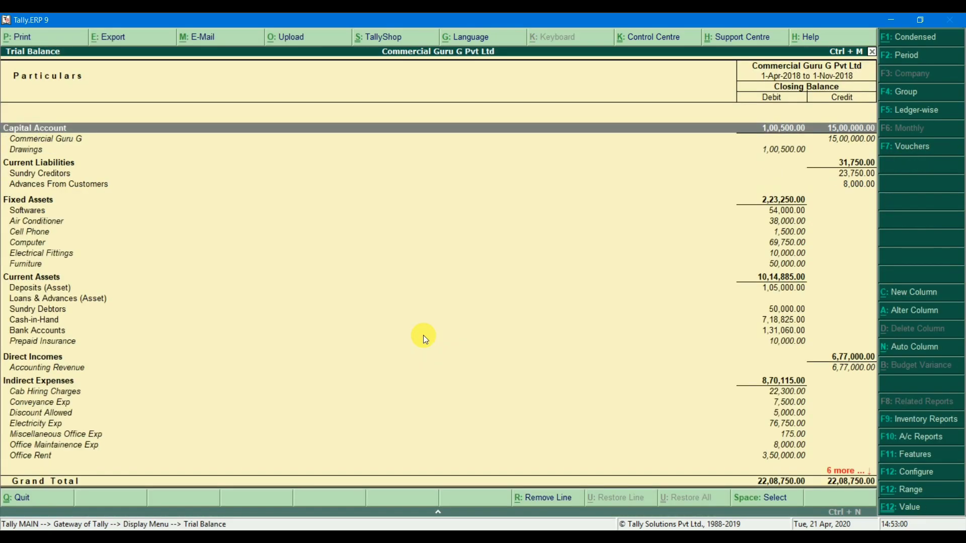
- Go through the Trial Balance to Cash-in-Hand and drill down to the Cash ledger's monthly summary
{"action": "key", "text": "Down"}
{"action": "key", "text": "Down"}
{"action": "key", "text": "Down"}
{"action": "key", "text": "Down"}
{"action": "key", "text": "Down"}
{"action": "key", "text": "Down"}
{"action": "key", "text": "Down"}
{"action": "key", "text": "Down"}
{"action": "key", "text": "Down"}
{"action": "key", "text": "Down"}
{"action": "key", "text": "Down"}
{"action": "key", "text": "Down"}
{"action": "key", "text": "Down"}
{"action": "key", "text": "Down"}
{"action": "key", "text": "Down"}
{"action": "key", "text": "Down"}
{"action": "key", "text": "Down"}
{"action": "key", "text": "Down"}
{"action": "key", "text": "Up"}
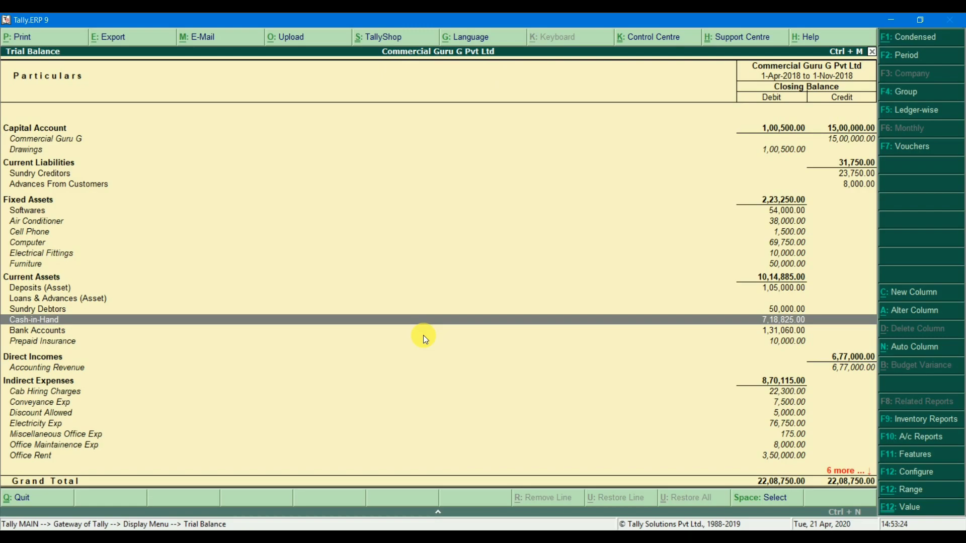
{"action": "key", "text": "Return"}
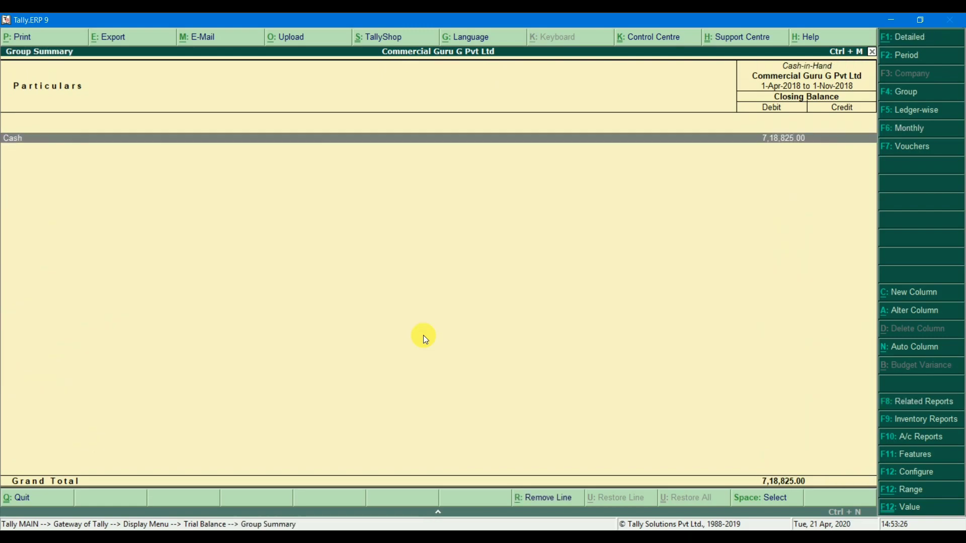
{"action": "key", "text": "Return"}
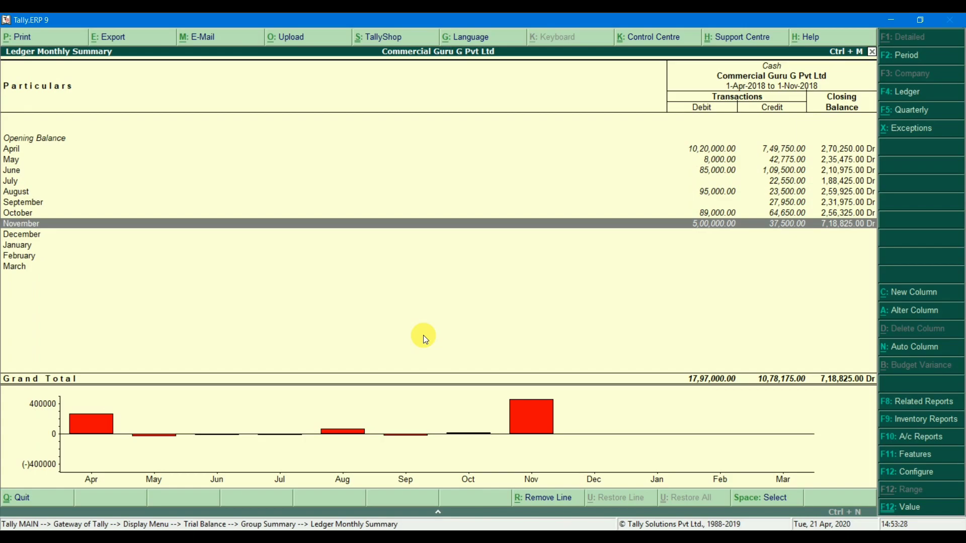
- Close the Cash summary and the Trial Balance, return to the Gateway of Tally and bring up the quit confirmation
{"action": "key", "text": "Escape"}
{"action": "key", "text": "Escape"}
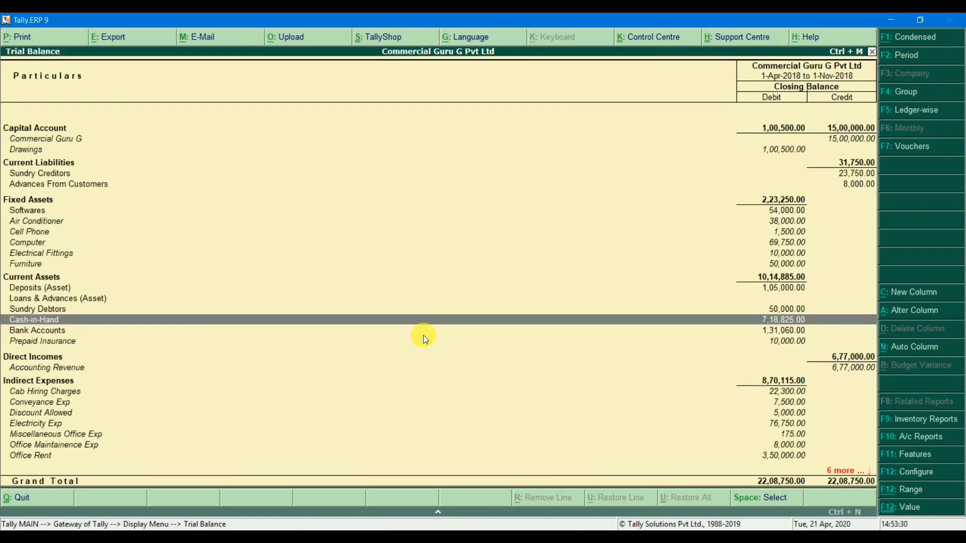
{"action": "key", "text": "Escape"}
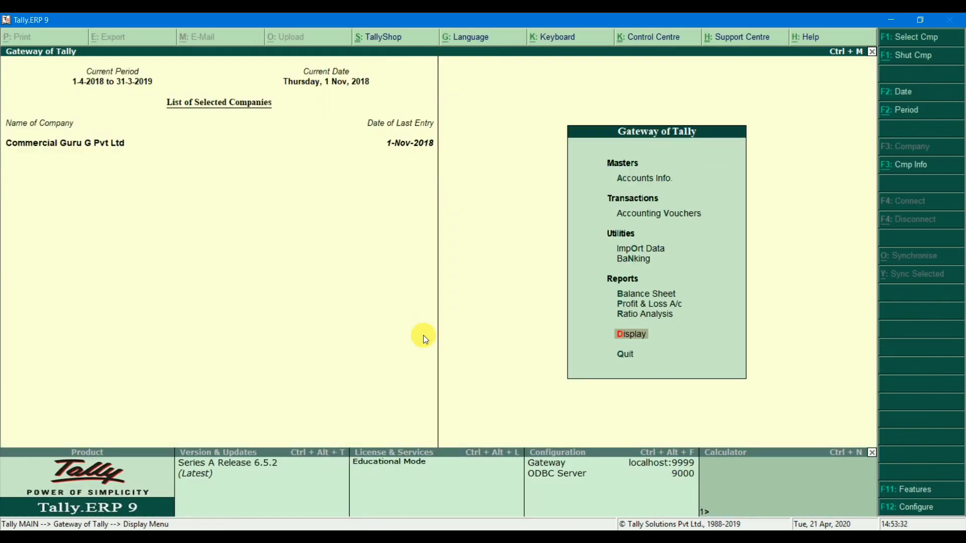
{"action": "key", "text": "Escape"}
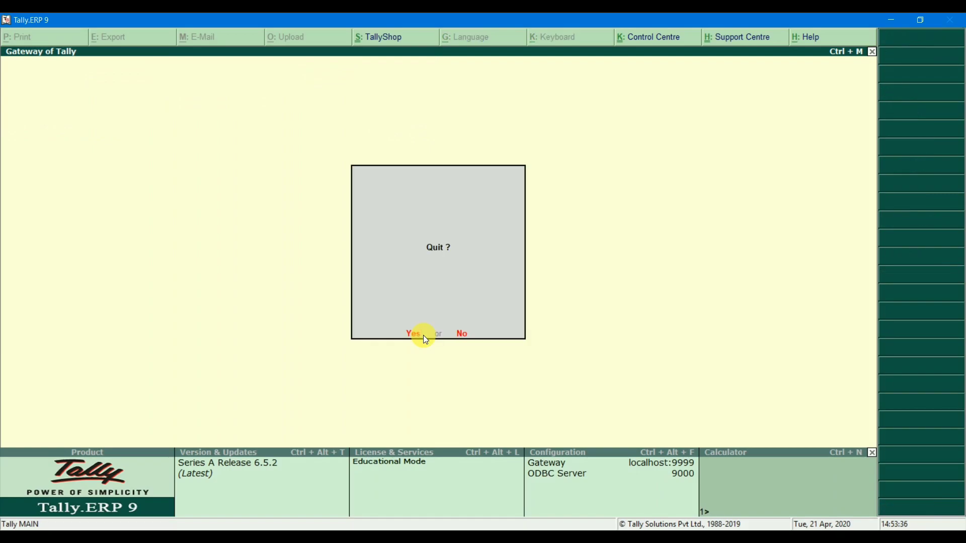
{"action": "key", "text": "Escape"}
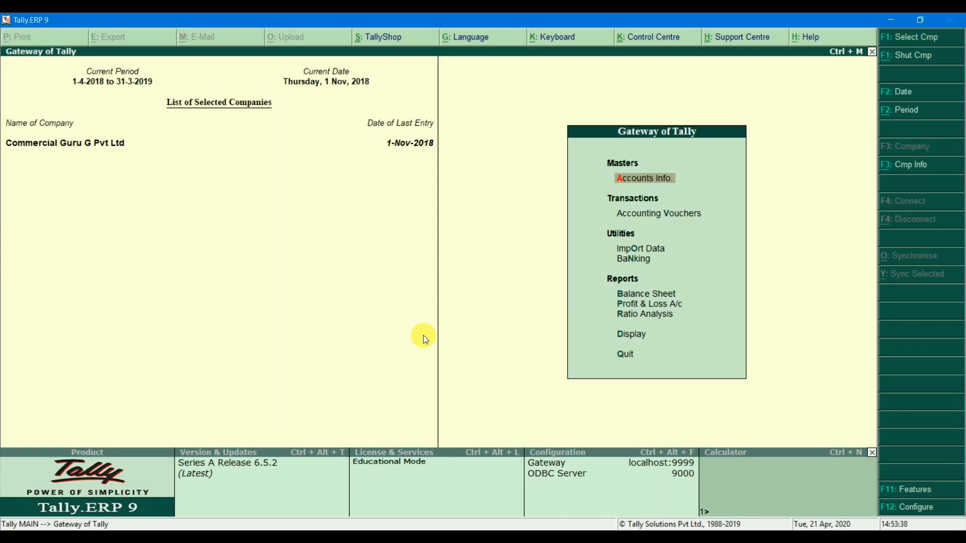
{"action": "key", "text": "Escape"}
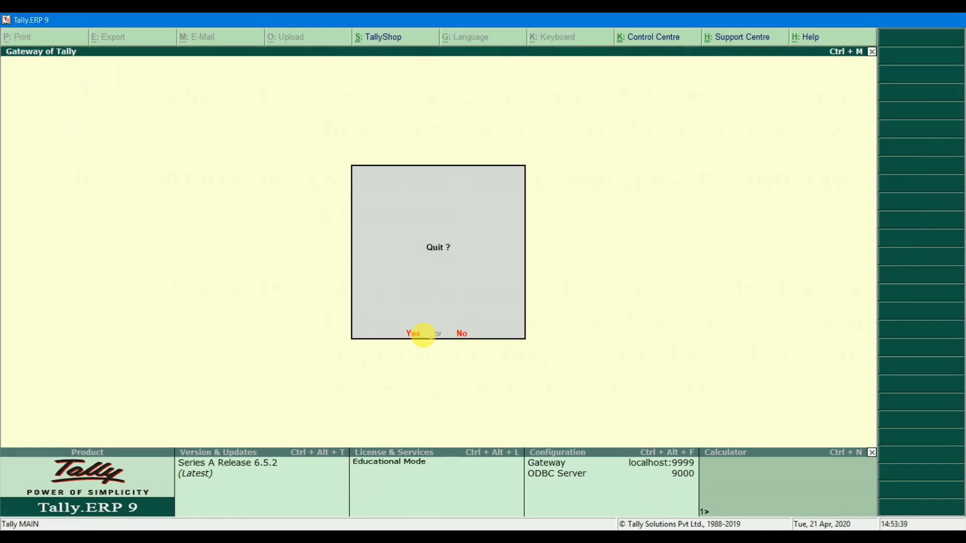